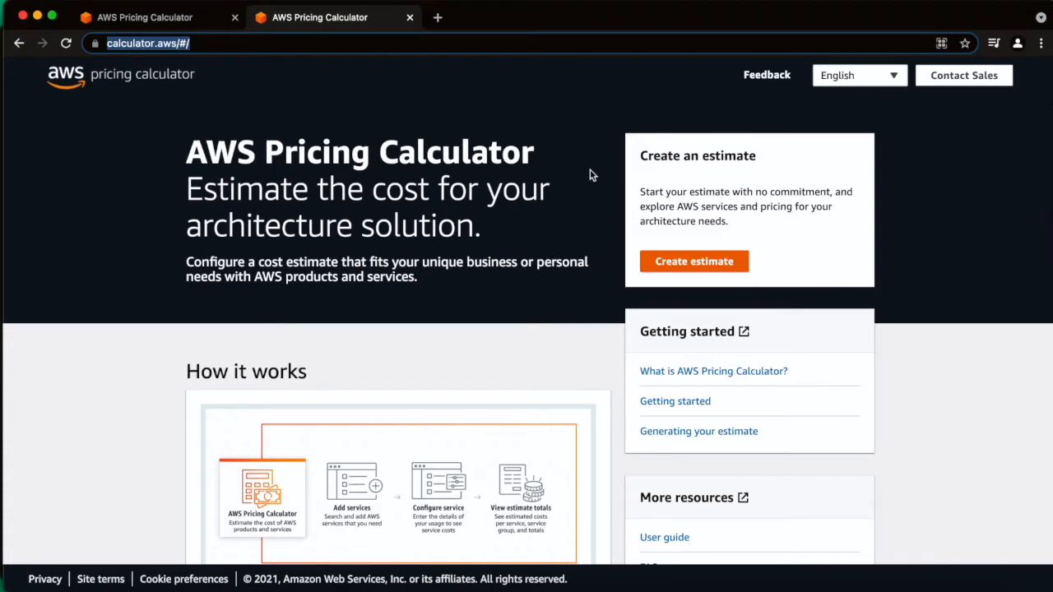
Start creating a new cost estimate from the calculator's home page
scroll(615, 325, "down", 2)
scroll(615, 325, "up", 2)
scroll(657, 261, "down", 3)
scroll(657, 266, "up", 3)
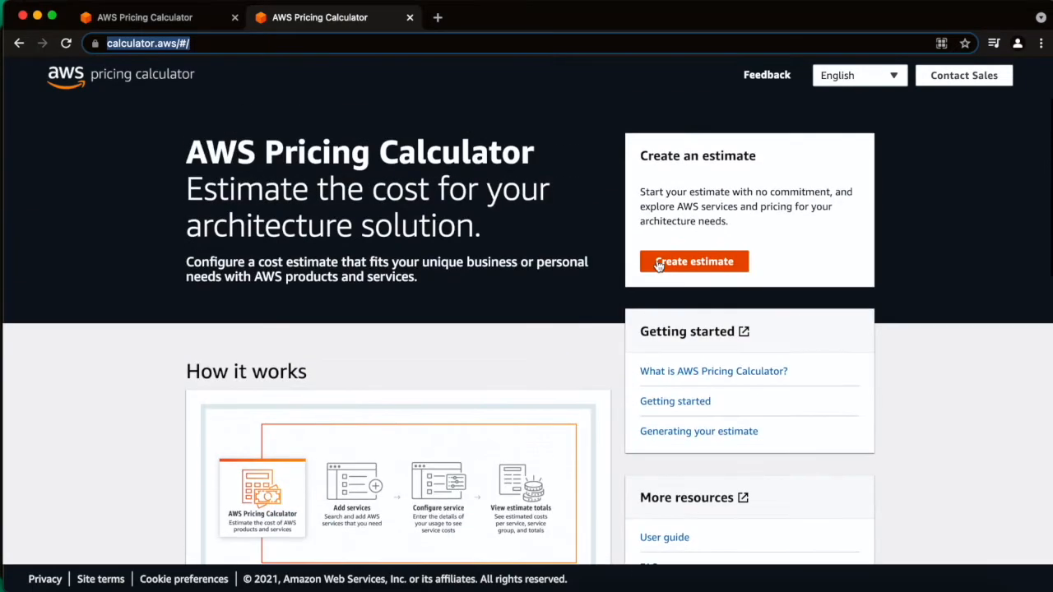
left_click(701, 268)
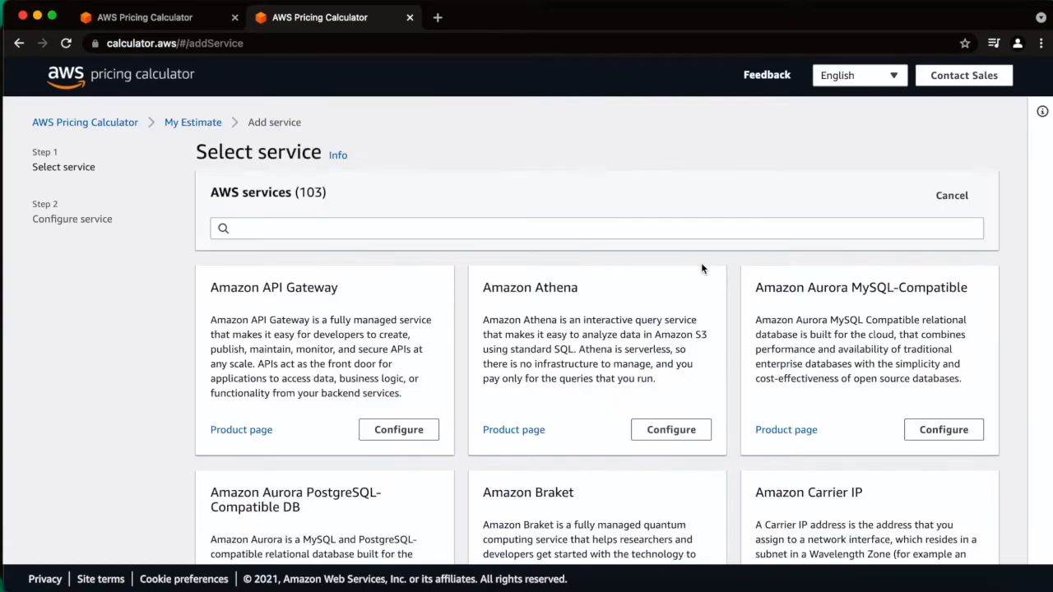
Look through the catalogue of AWS services available for the estimate
scroll(454, 275, "down", 2)
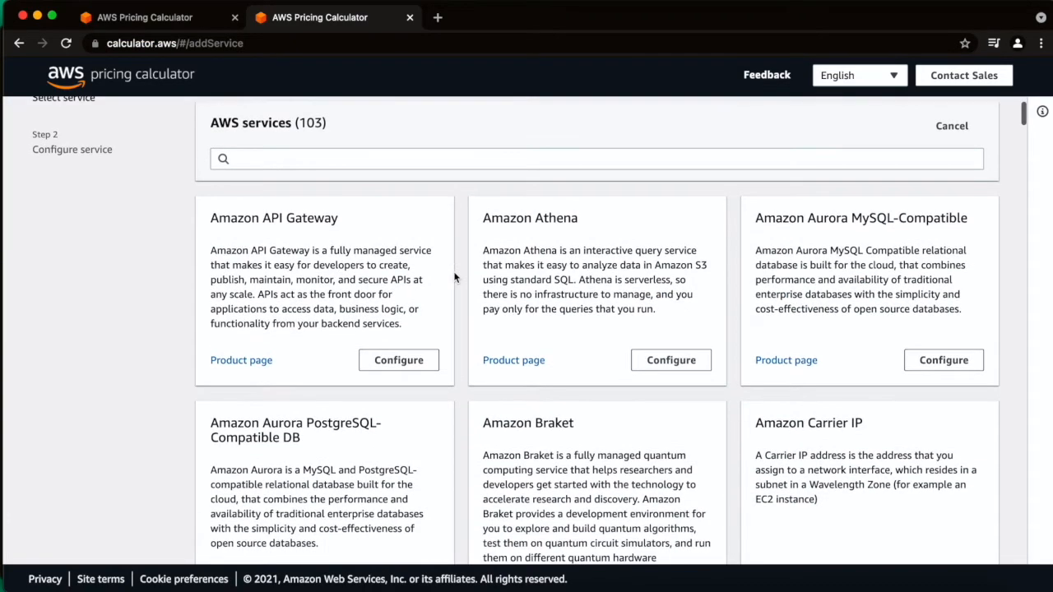
scroll(454, 275, "up", 2)
scroll(448, 377, "down", 1)
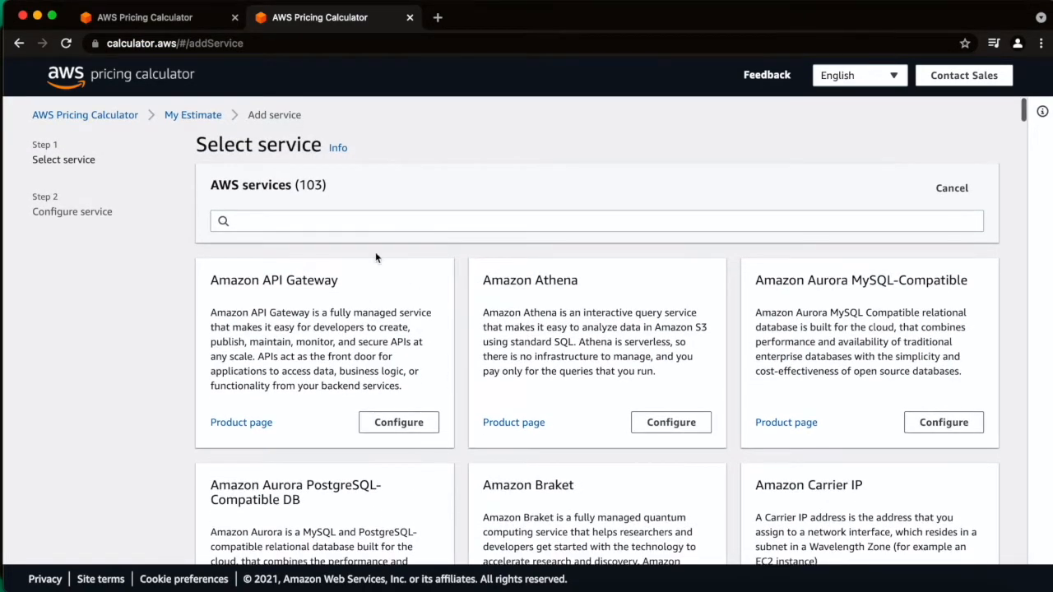
left_click_drag(341, 190, 202, 193)
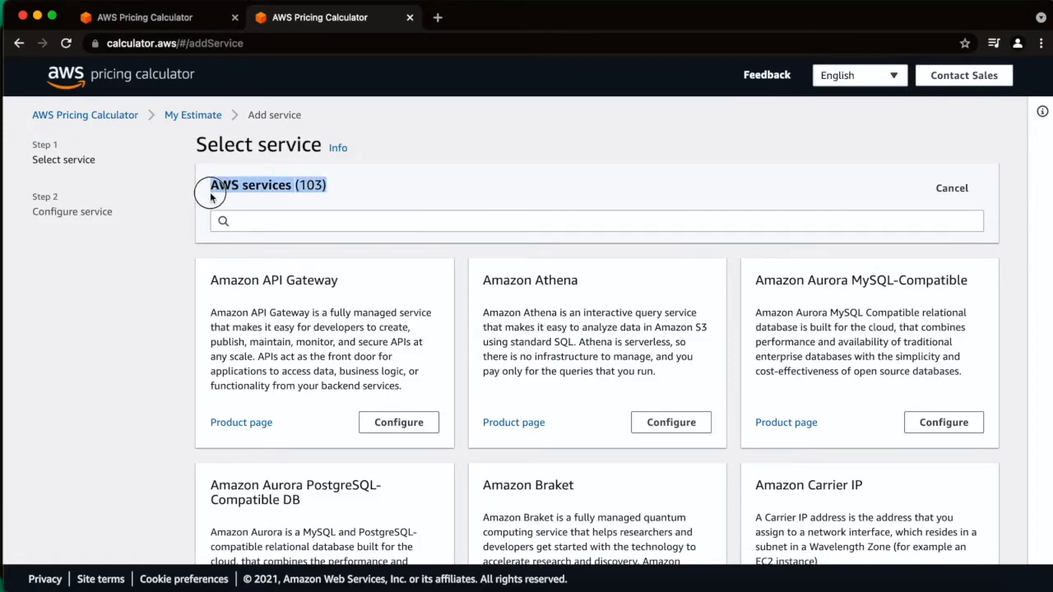
left_click(207, 196)
scroll(399, 229, "down", 15)
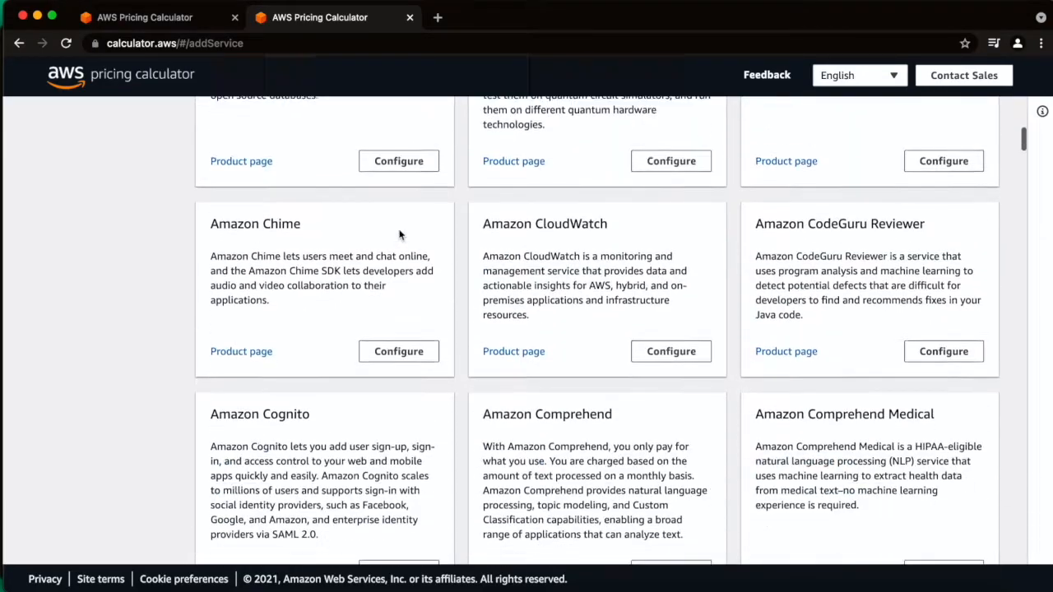
scroll(400, 235, "down", 15)
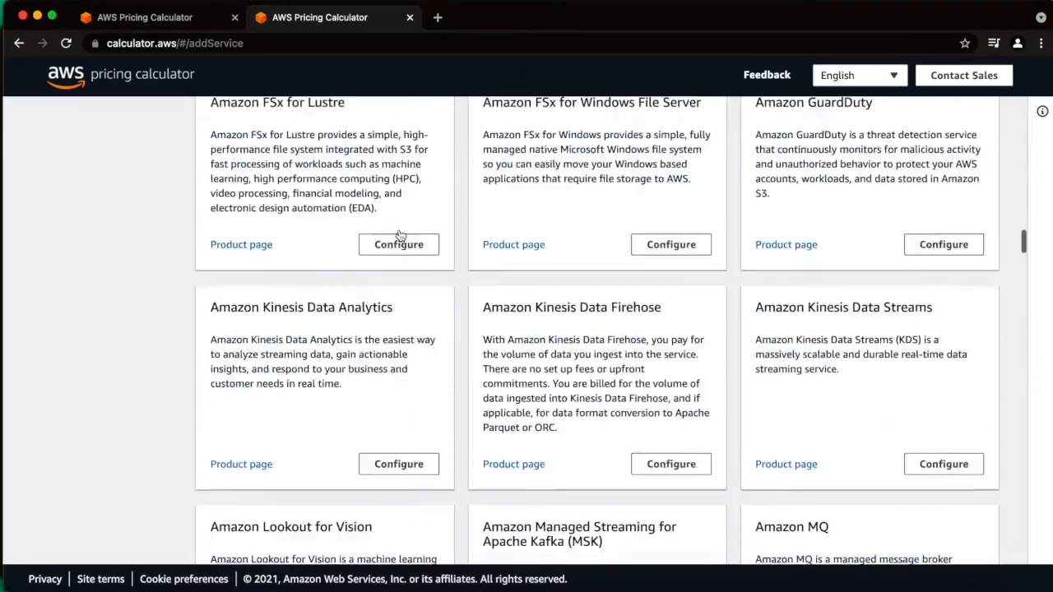
scroll(400, 235, "down", 15)
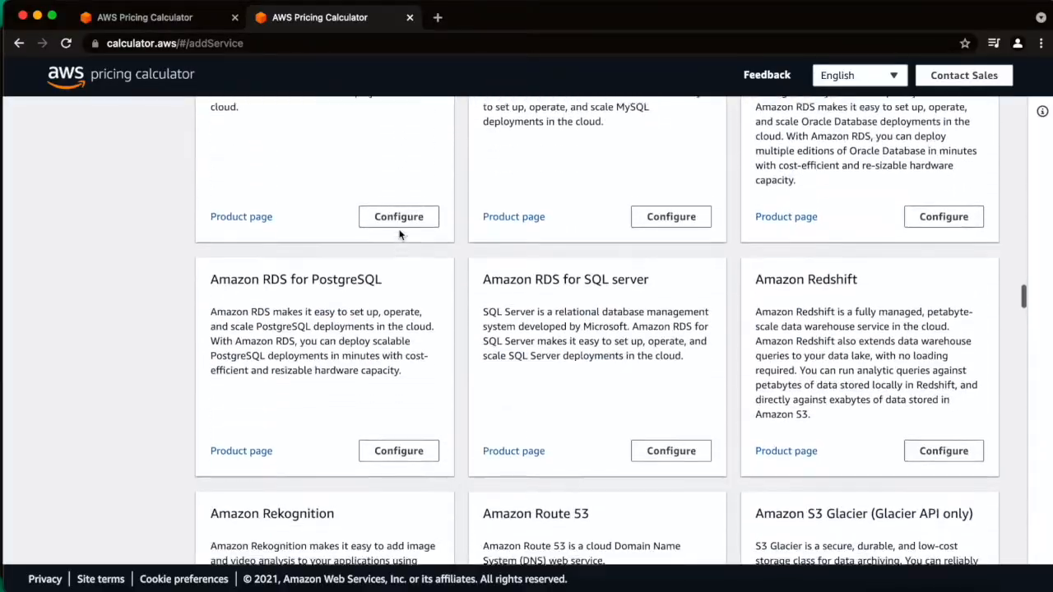
scroll(400, 235, "down", 3)
scroll(400, 235, "up", 20)
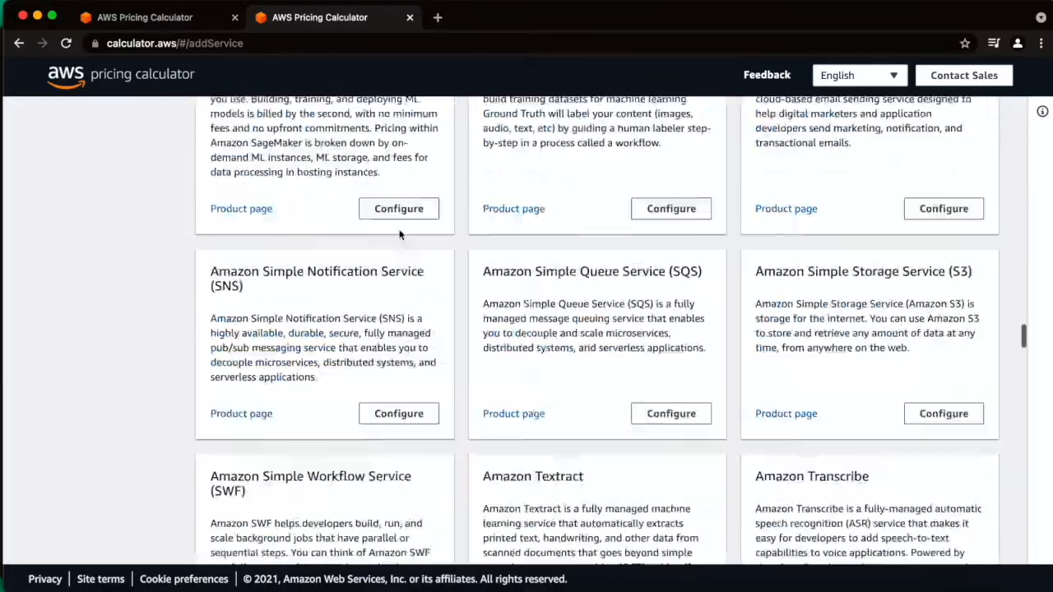
scroll(399, 235, "up", 3)
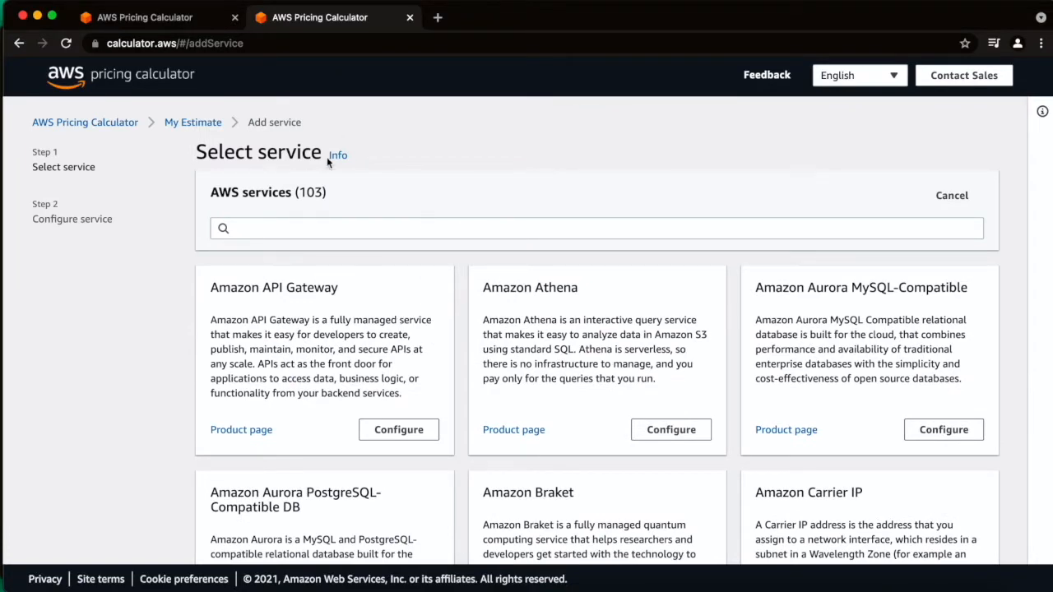
Search the AWS services for ec2 and open the configuration of Amazon EC2
scroll(394, 264, "down", 2)
scroll(395, 263, "up", 2)
left_click(327, 229)
type("ec2")
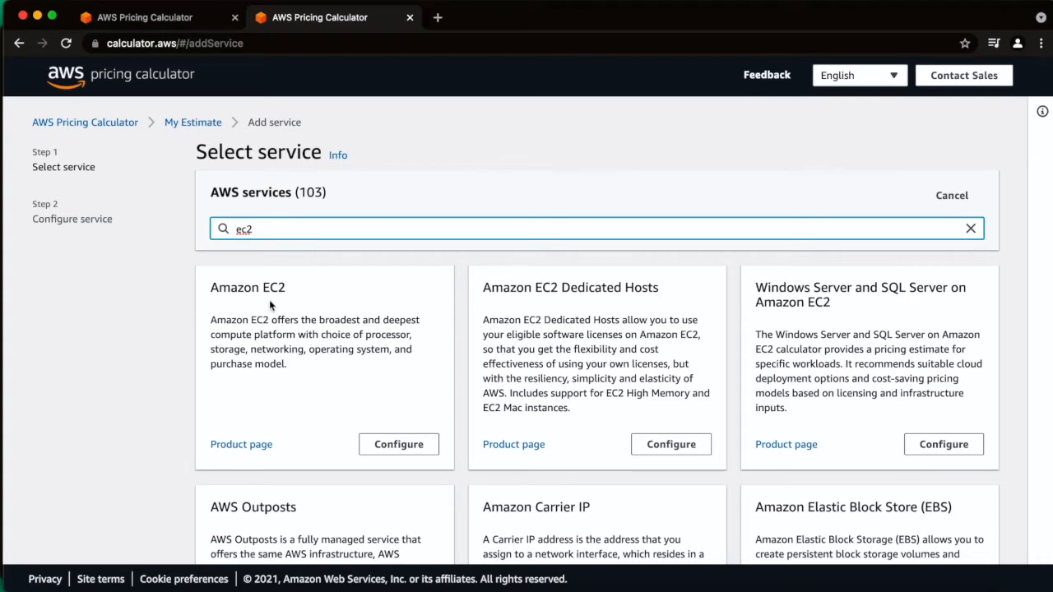
scroll(328, 344, "down", 1)
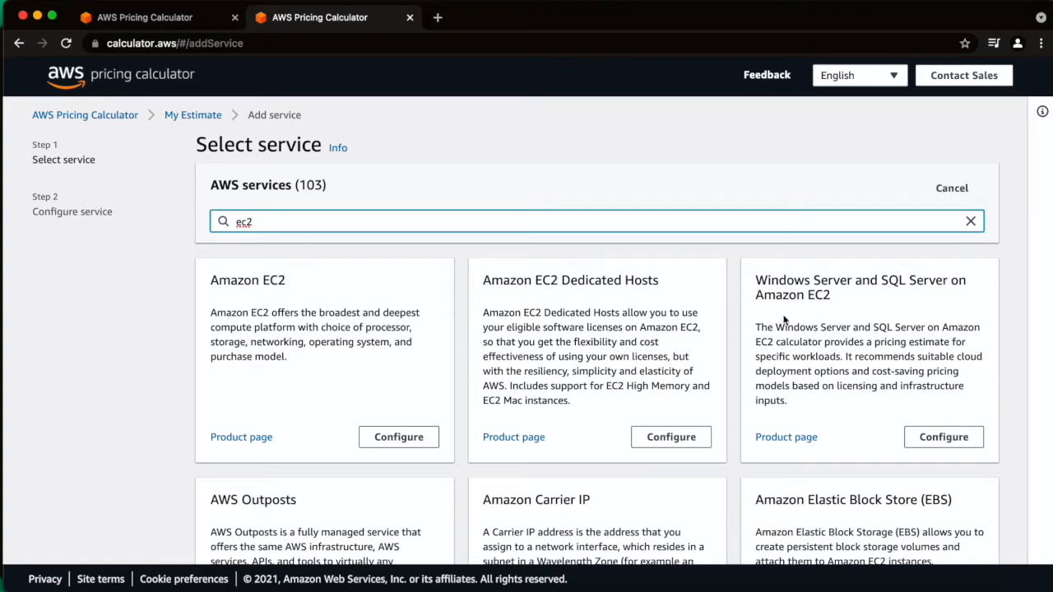
scroll(810, 403, "down", 6)
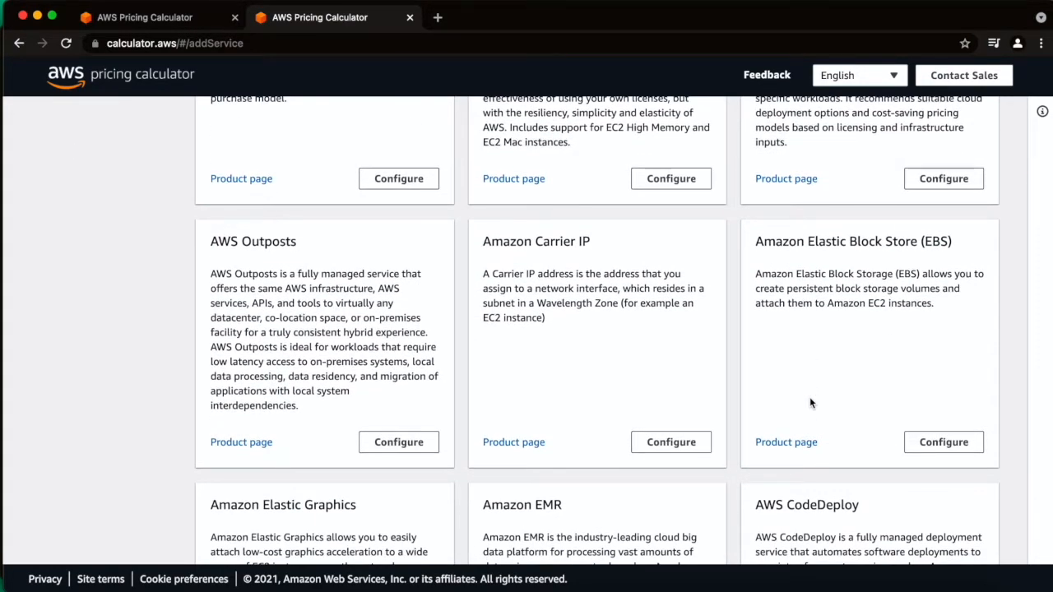
scroll(810, 402, "up", 6)
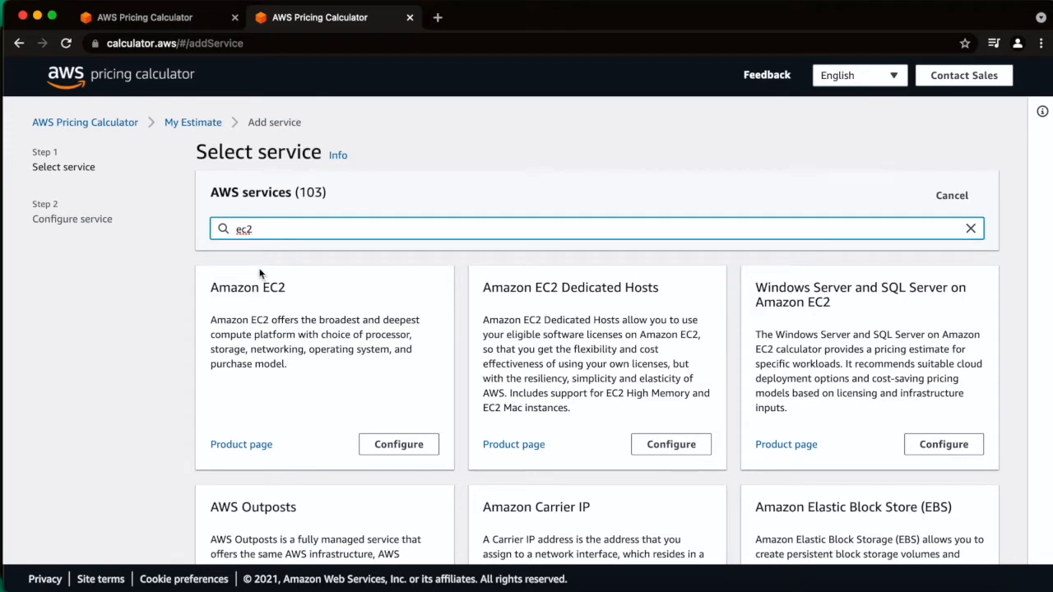
left_click(398, 451)
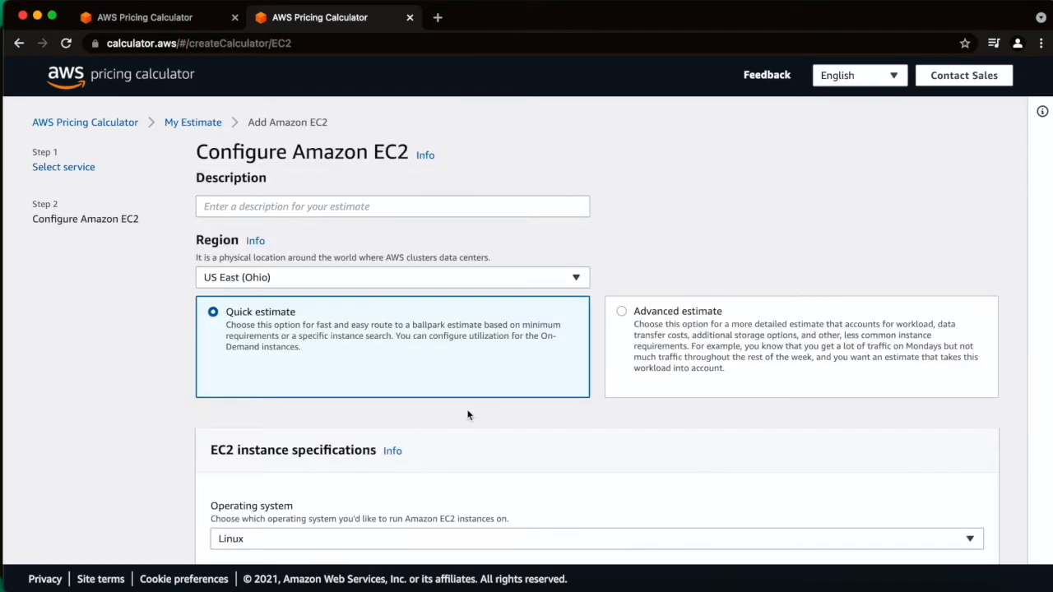
Change the estimate's region to Asia Pacific (Mumbai) and confirm the region change
scroll(468, 416, "down", 1)
scroll(468, 416, "up", 1)
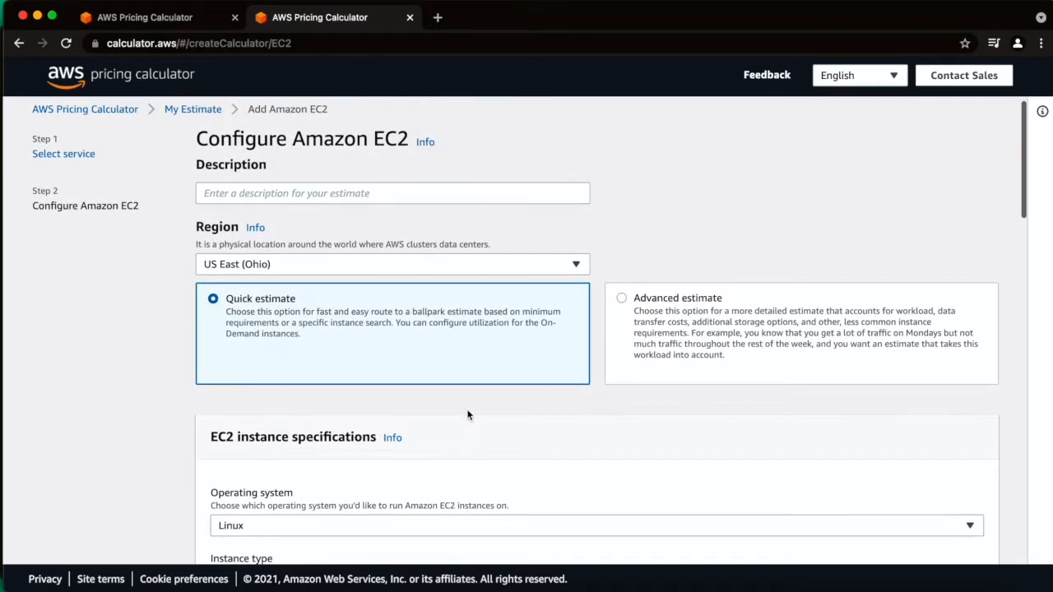
left_click(393, 264)
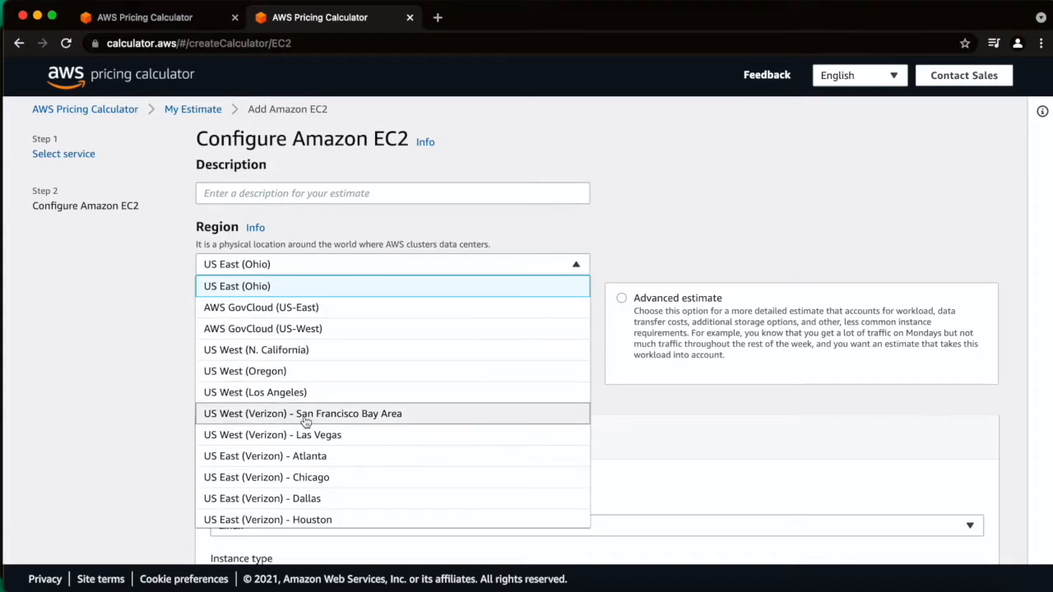
scroll(306, 432, "down", 5)
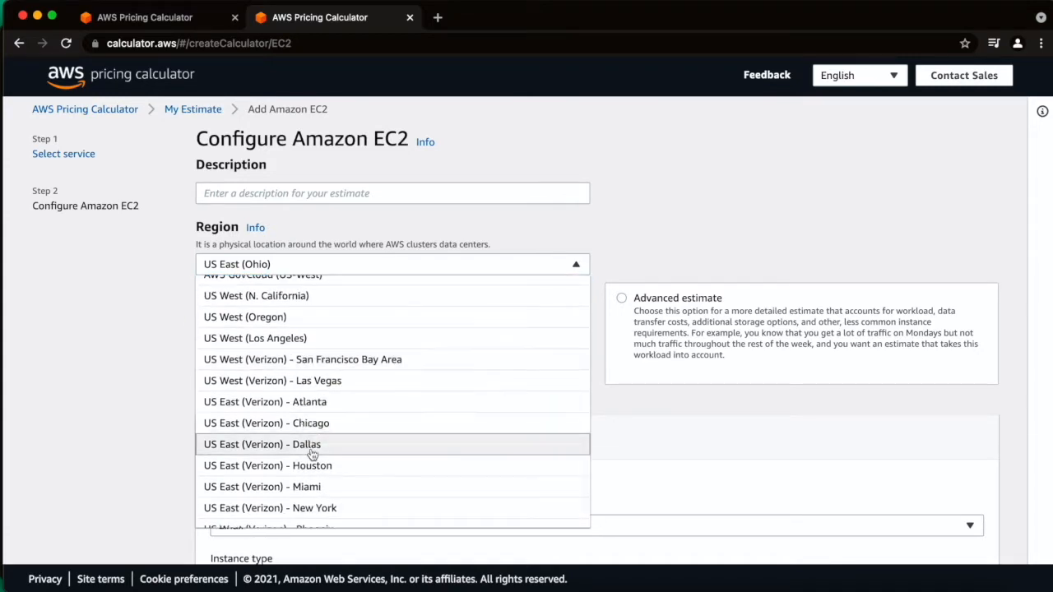
scroll(313, 455, "down", 3)
scroll(325, 432, "up", 2)
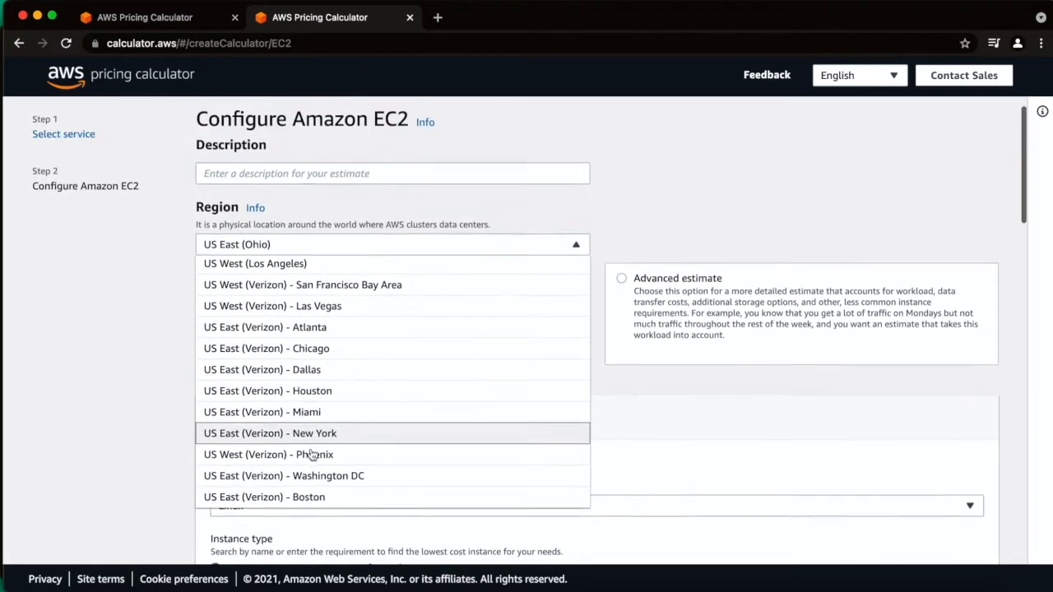
scroll(337, 391, "up", 8)
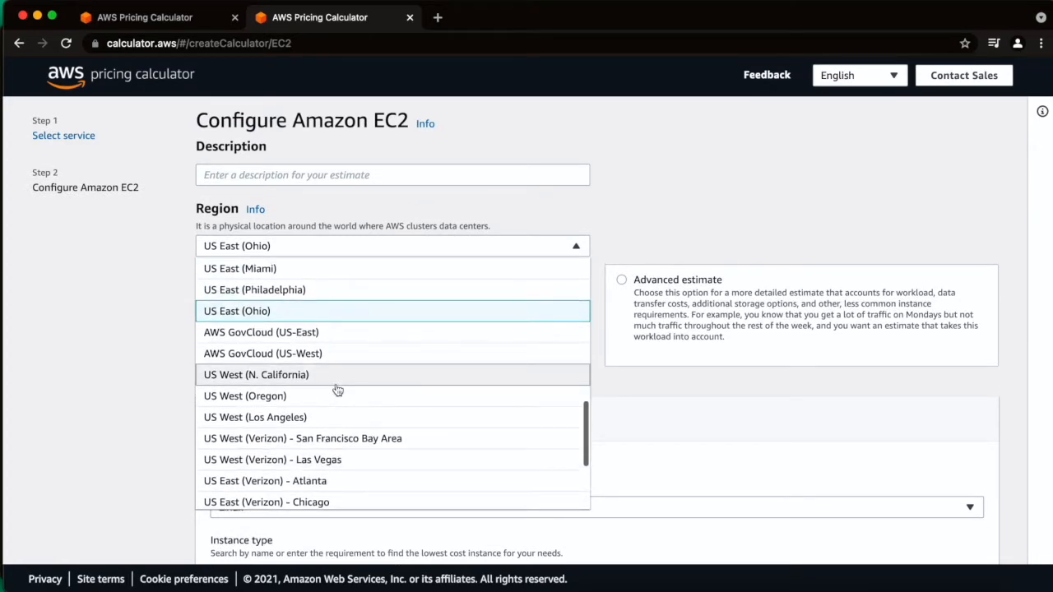
scroll(338, 391, "up", 10)
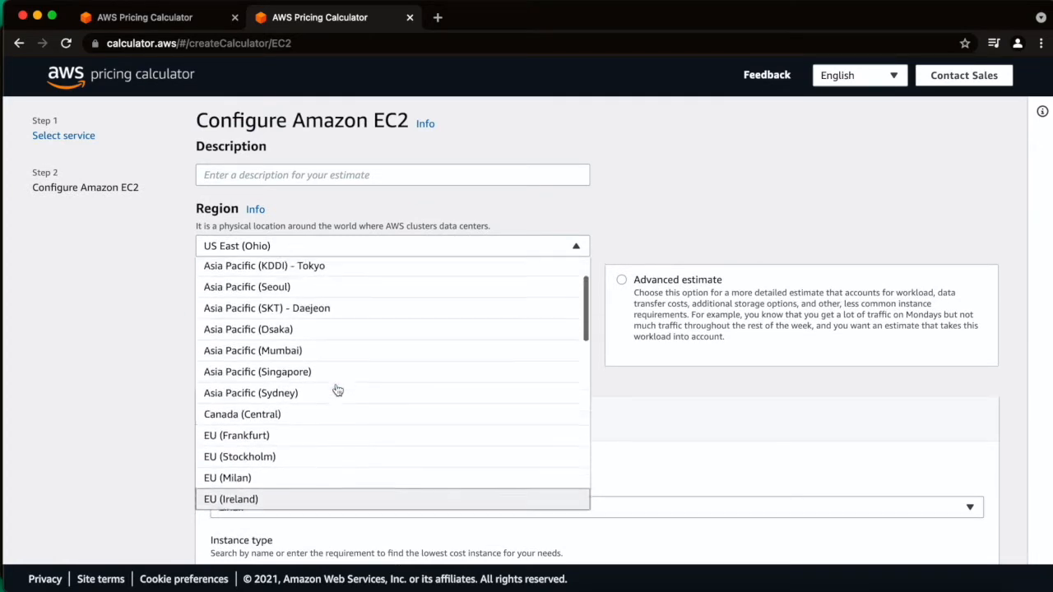
scroll(337, 393, "up", 1)
left_click(293, 416)
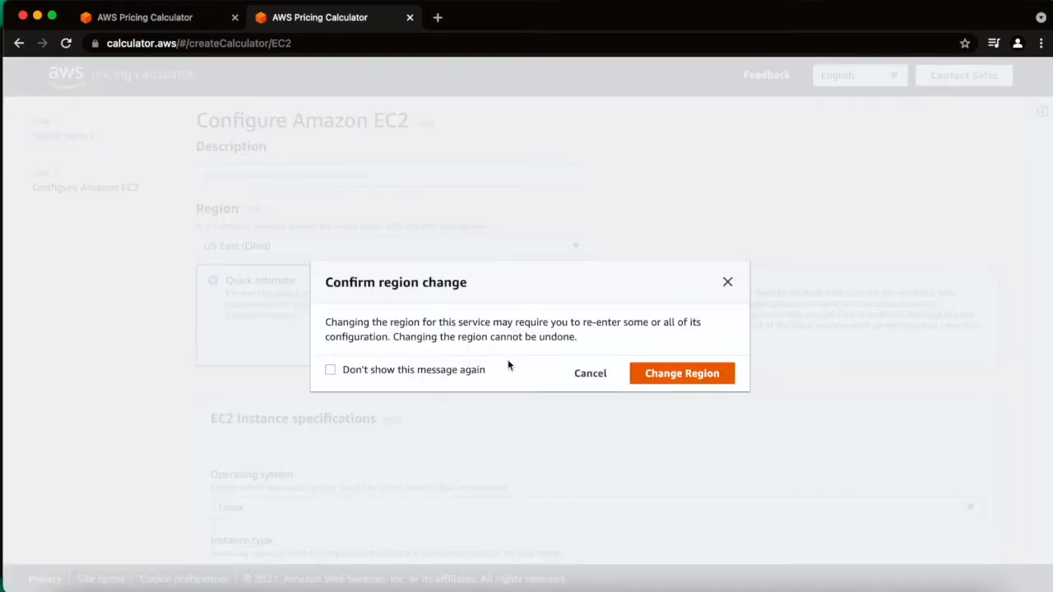
left_click(700, 373)
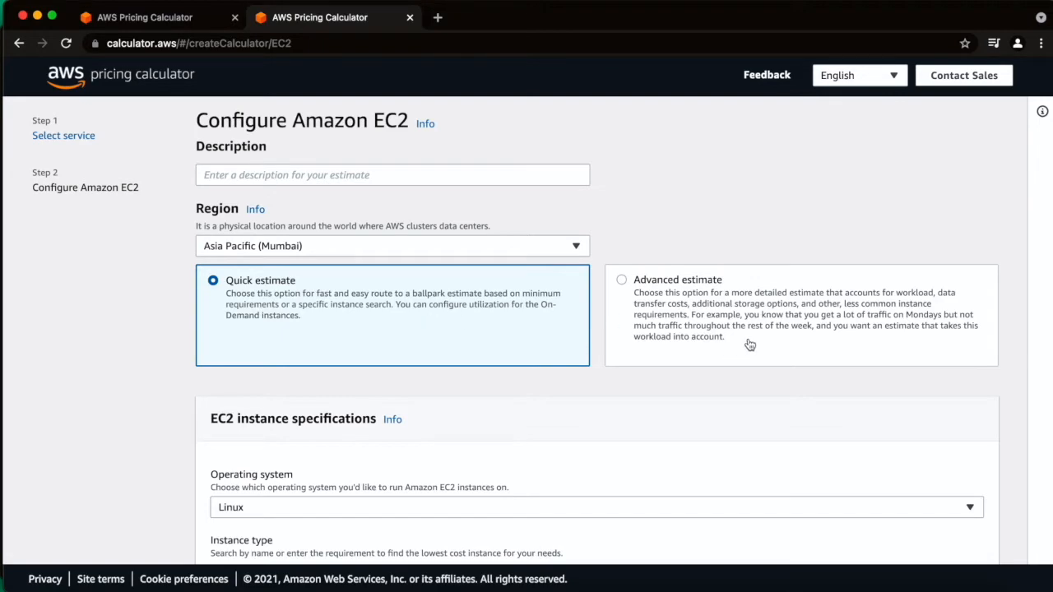
Review the quick estimate's instance specifications, storage settings and total monthly cost
scroll(436, 440, "down", 5)
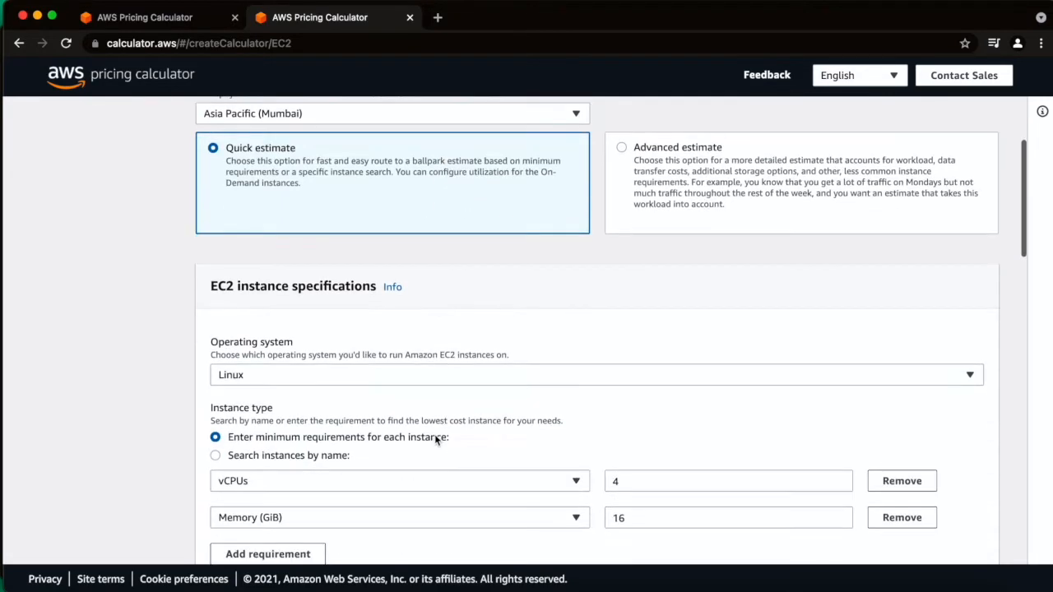
scroll(436, 440, "up", 3)
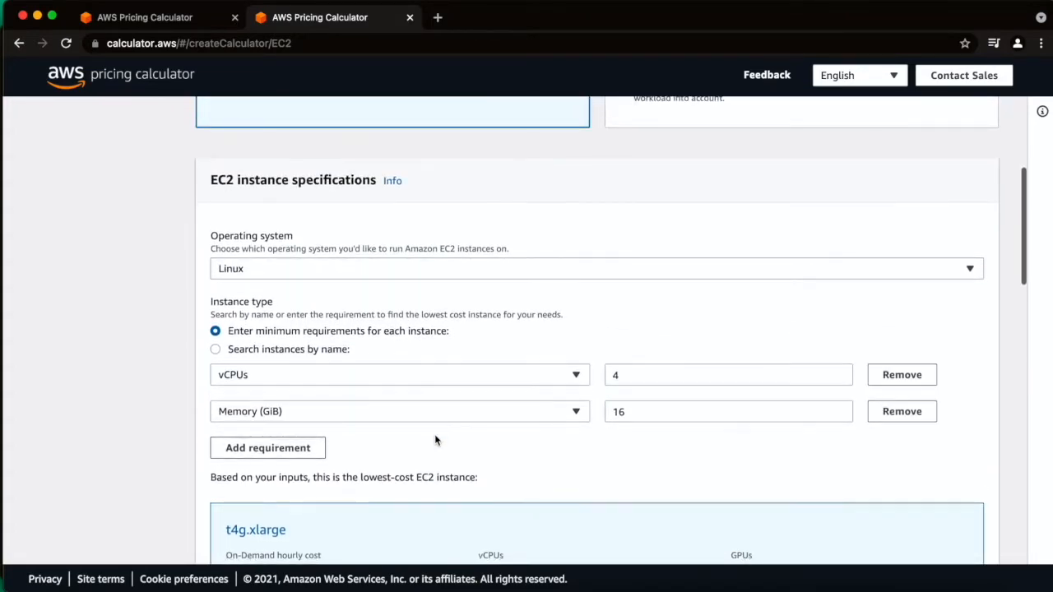
scroll(436, 440, "down", 1)
scroll(436, 440, "down", 8)
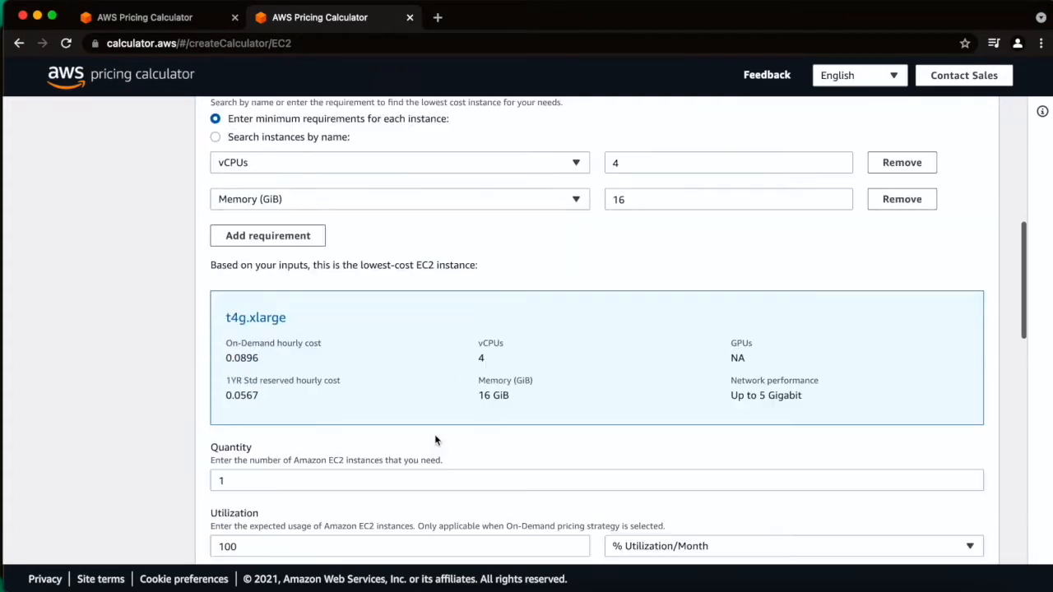
scroll(436, 441, "down", 5)
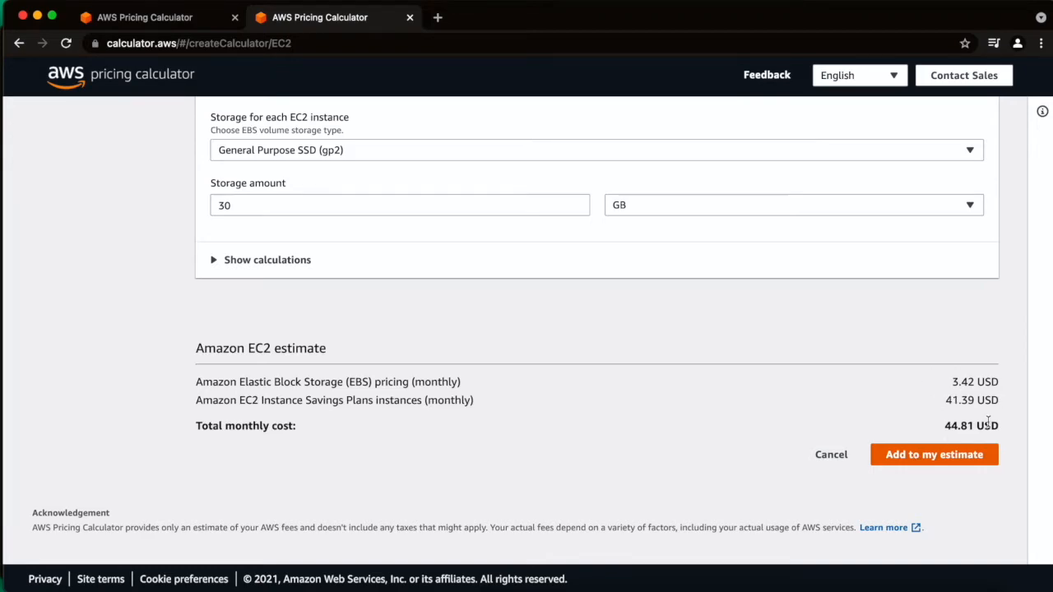
scroll(604, 360, "up", 15)
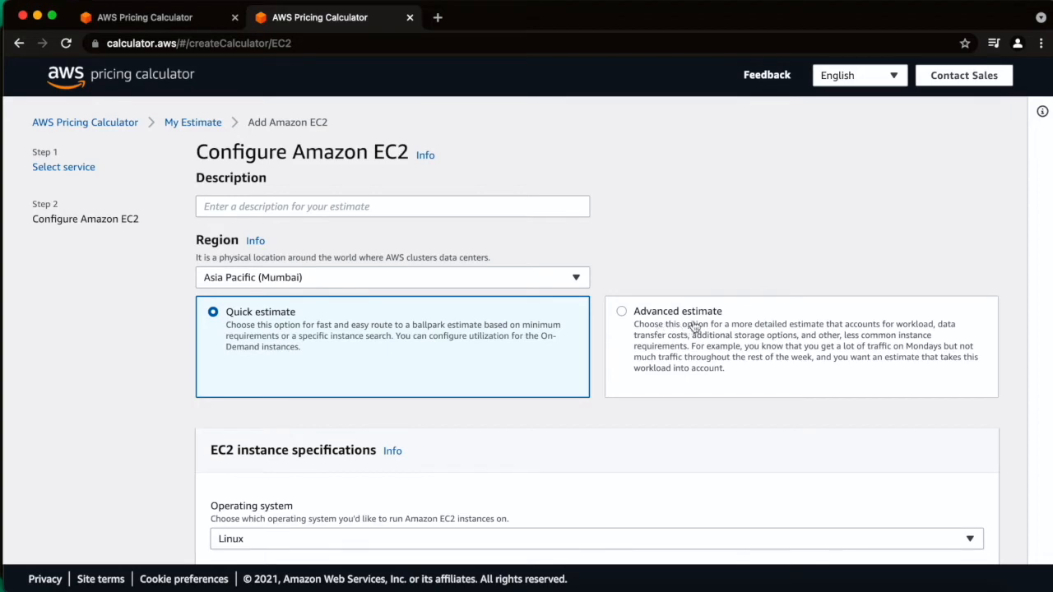
Enter "My Web Server" as the description of the EC2 estimate
left_click(328, 212)
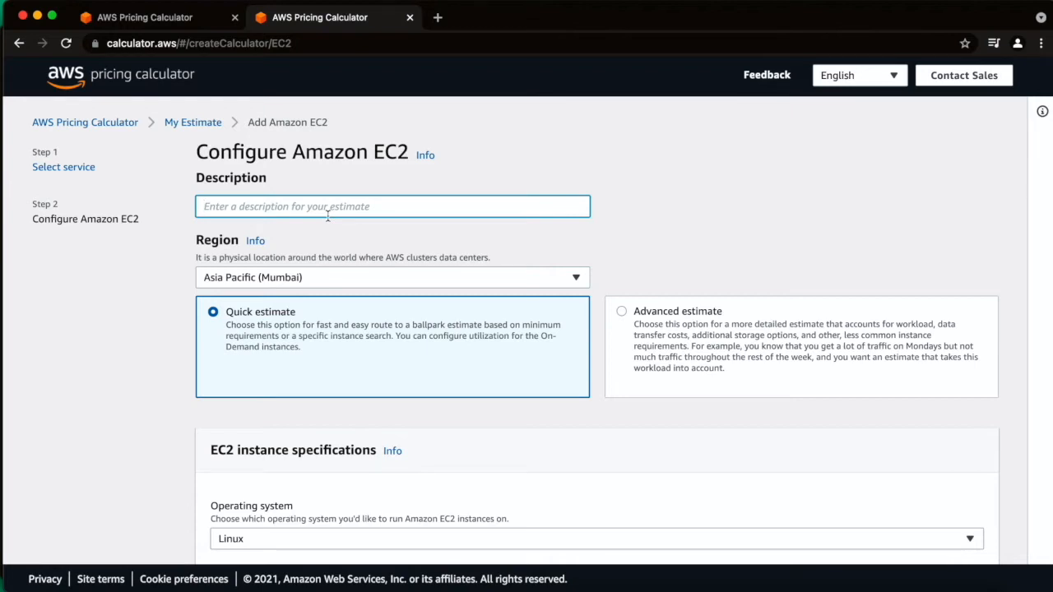
type("My")
key("BackSpace")
key("BackSpace")
type("My Web Server")
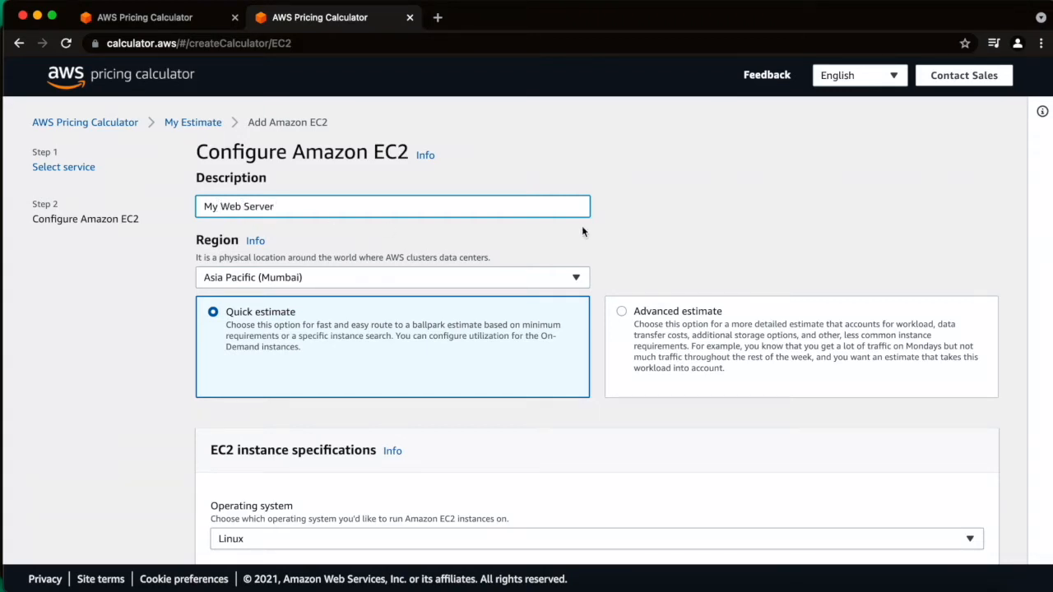
left_click(728, 217)
Select Linux as the operating system in the EC2 instance specifications
scroll(727, 218, "down", 1)
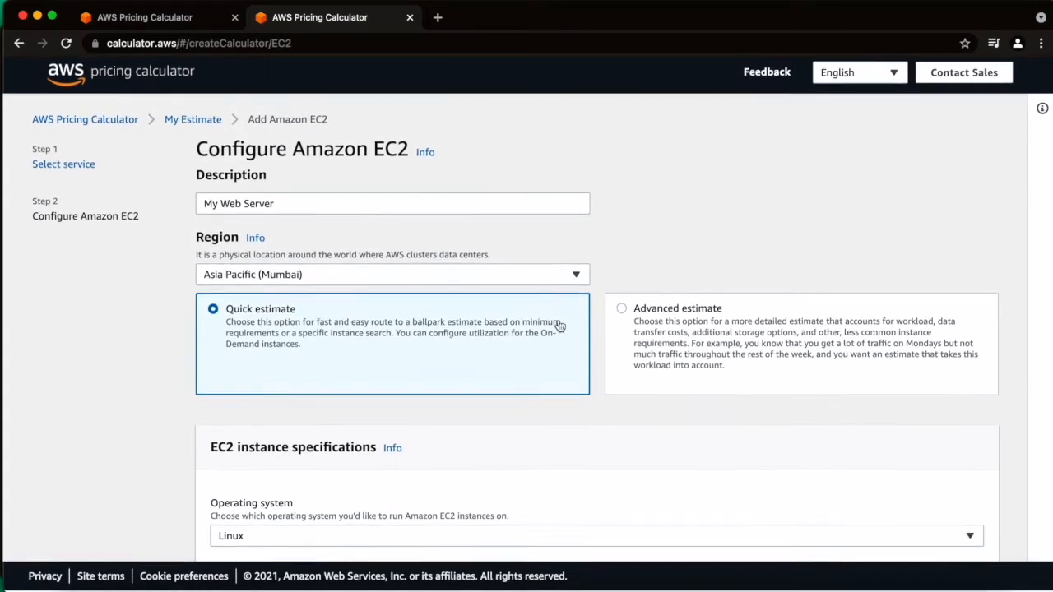
scroll(522, 379, "down", 3)
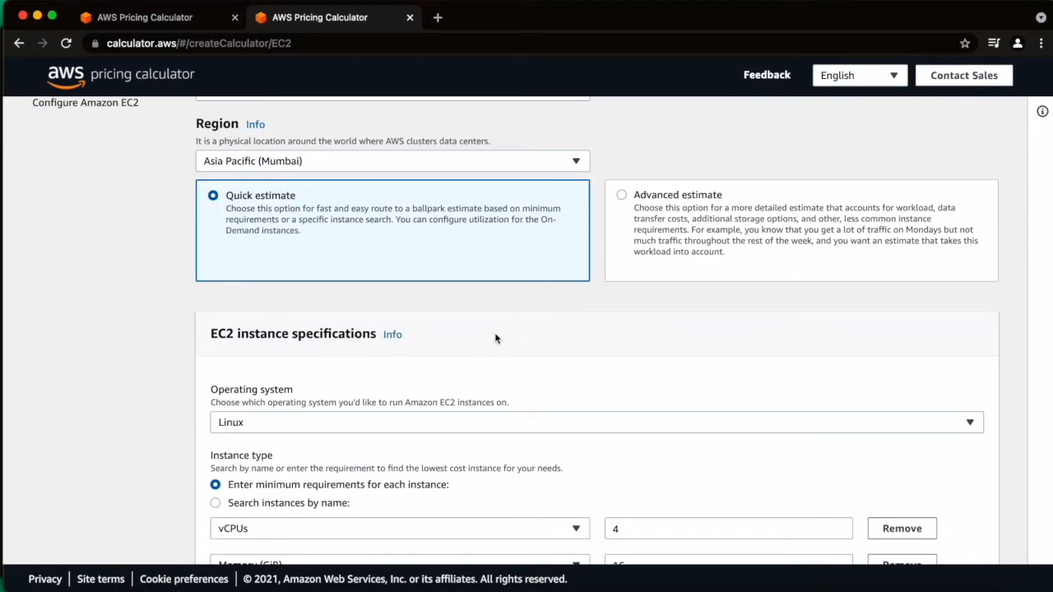
scroll(418, 372, "down", 2)
scroll(418, 372, "down", 2)
left_click(342, 297)
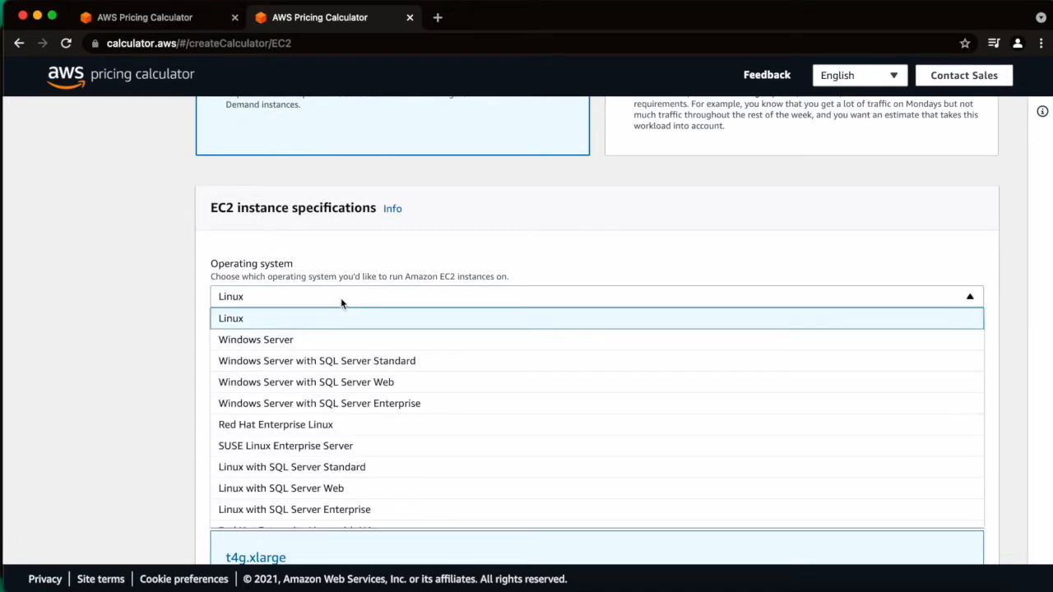
left_click(242, 321)
Switch the instance type selection to searching by name and look over the quantity, utilization and pricing strategy settings
scroll(352, 381, "down", 3)
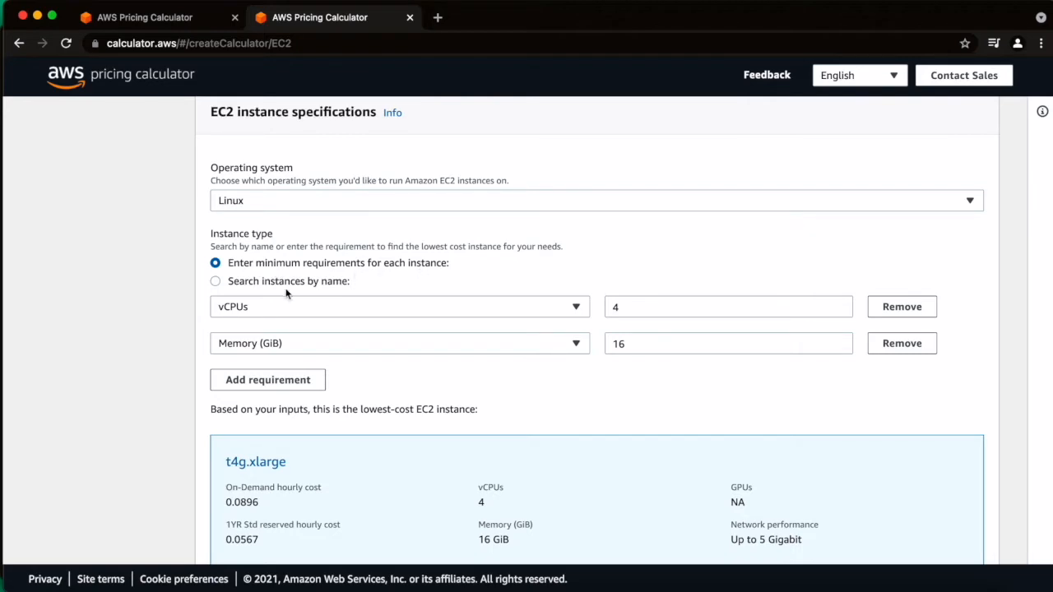
left_click(253, 284)
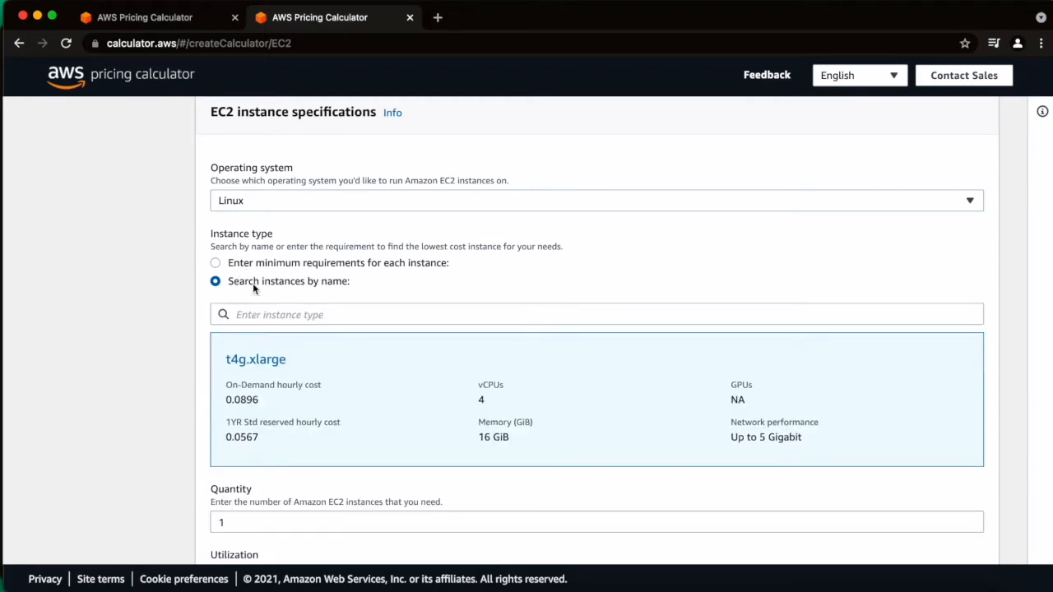
scroll(282, 346, "down", 4)
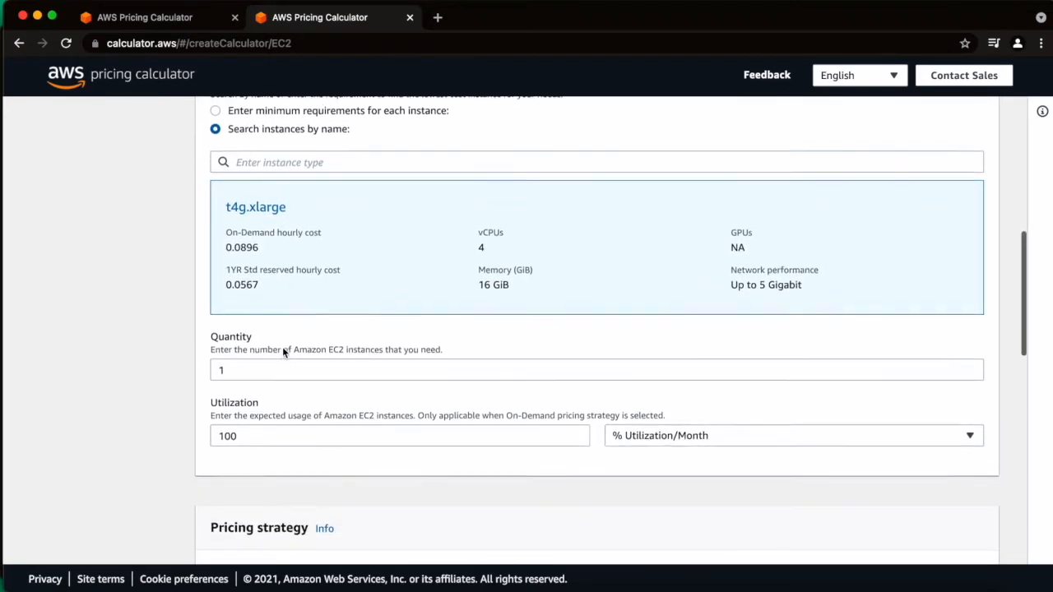
scroll(282, 349, "up", 1)
scroll(356, 332, "down", 1)
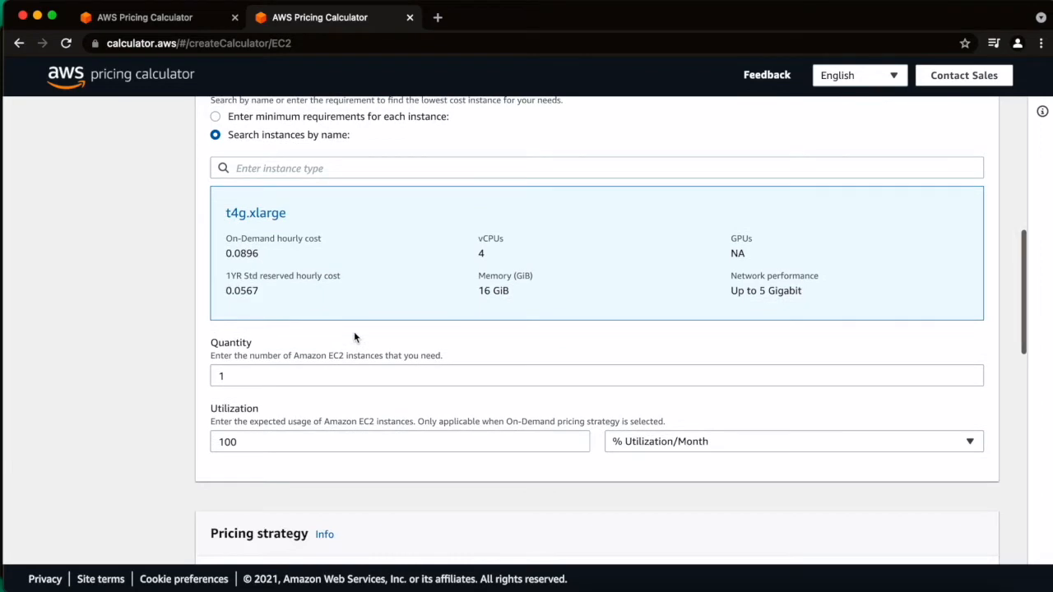
scroll(354, 331, "up", 1)
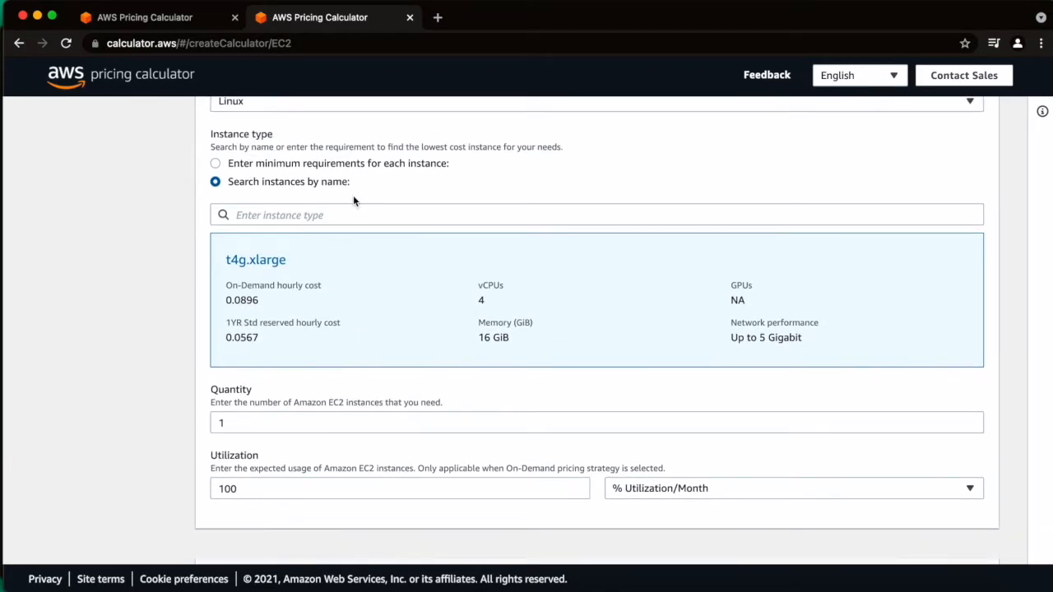
scroll(352, 241, "down", 5)
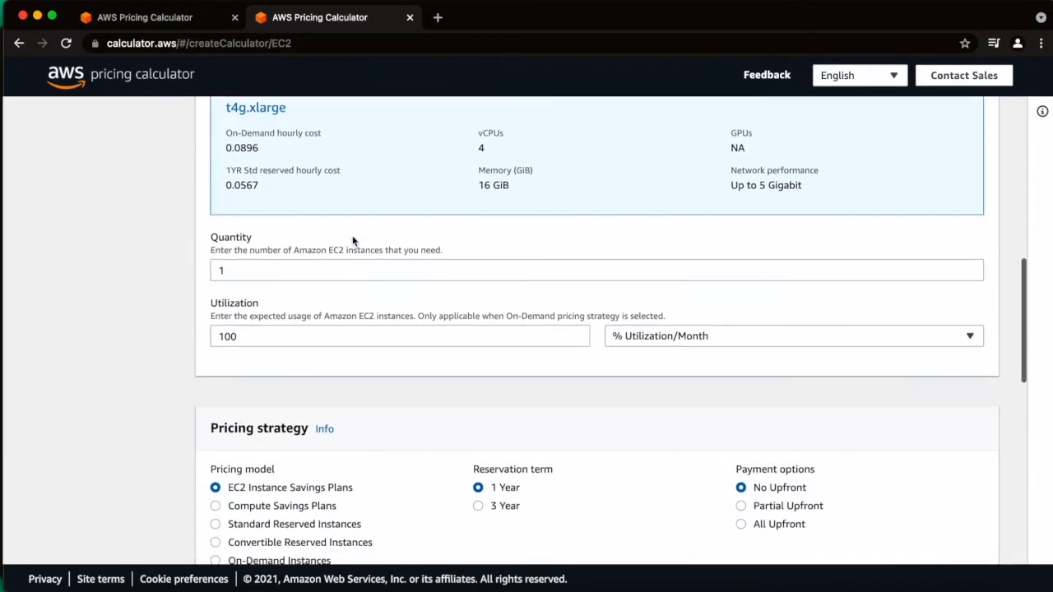
scroll(491, 285, "down", 1)
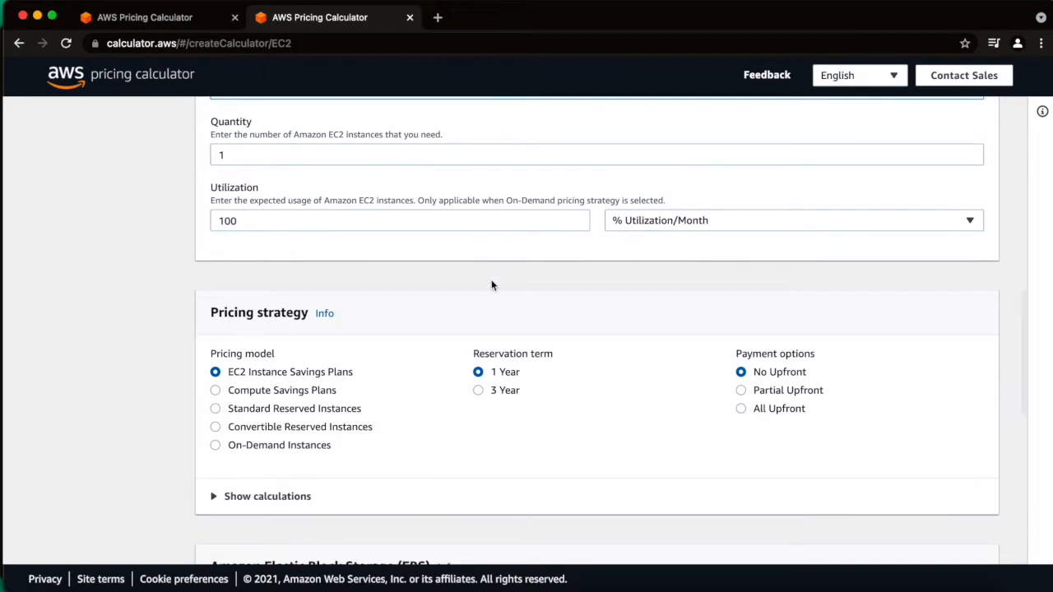
scroll(491, 285, "up", 5)
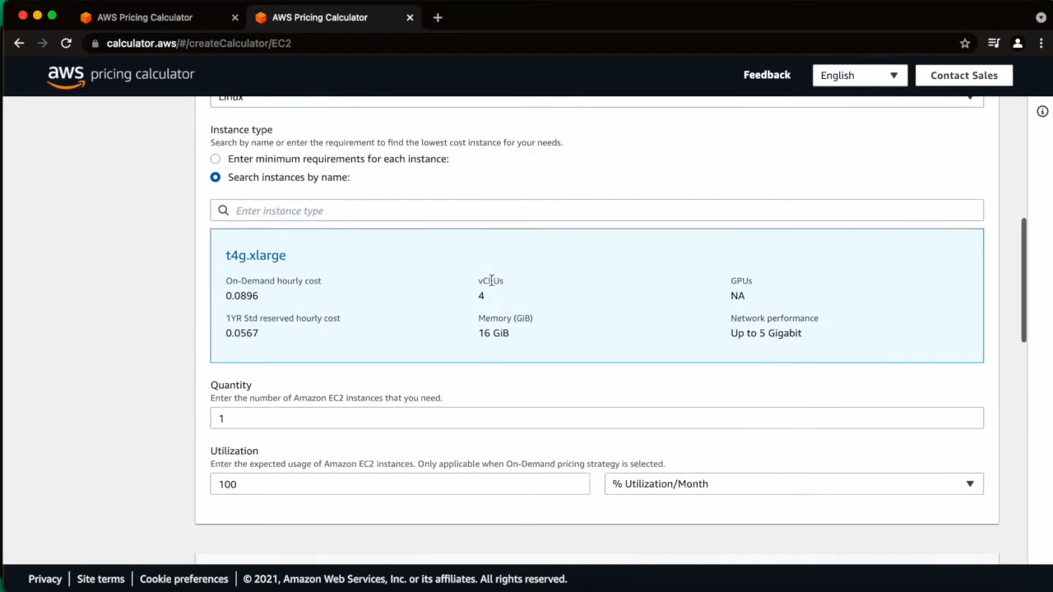
Choose the instance by minimum requirements and set the vCPUs requirement to 8
left_click(265, 159)
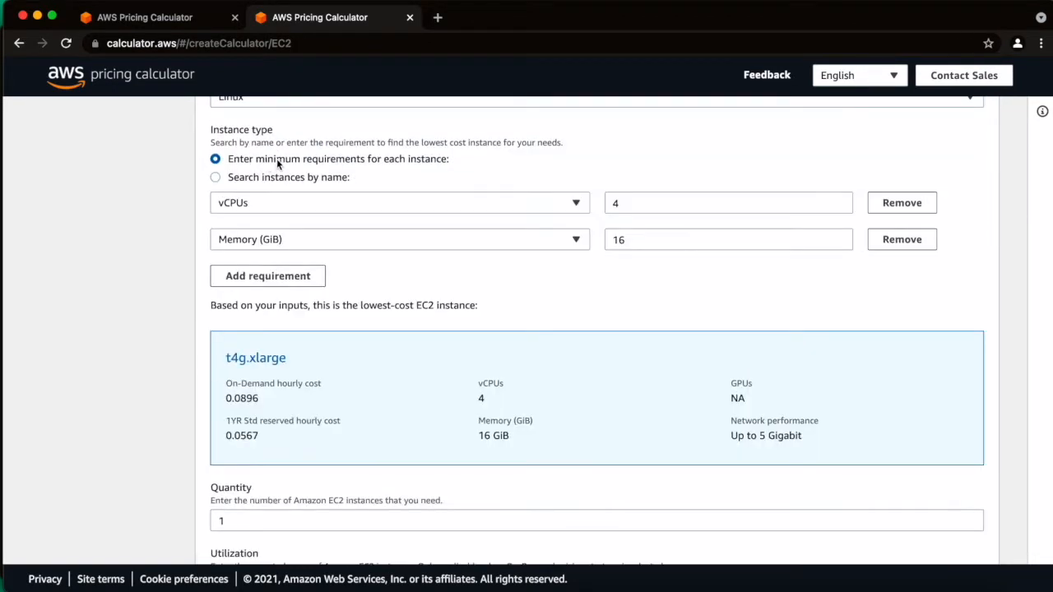
left_click(392, 204)
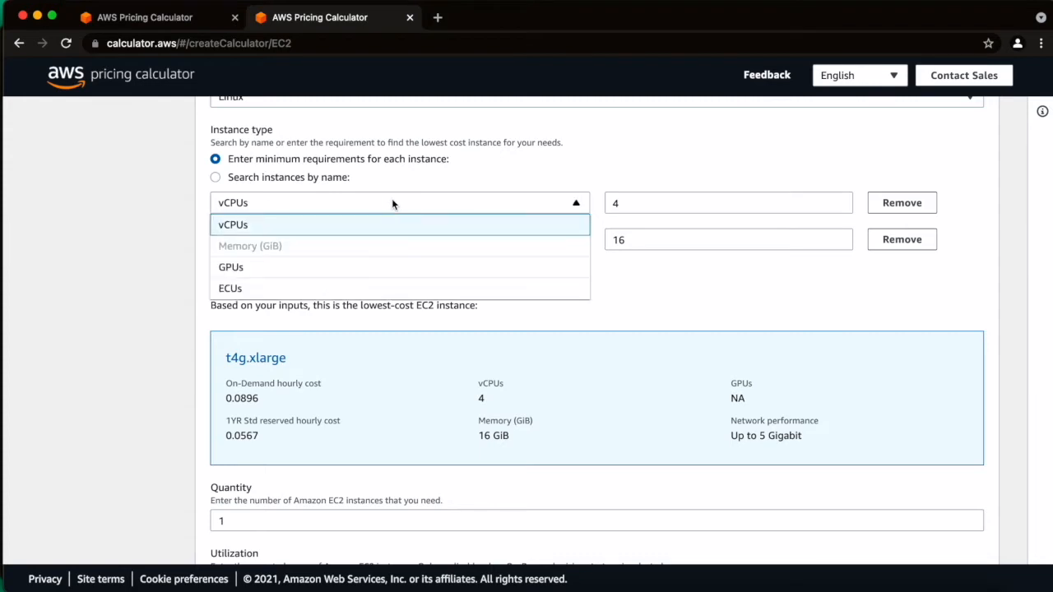
left_click(264, 225)
left_click(645, 206)
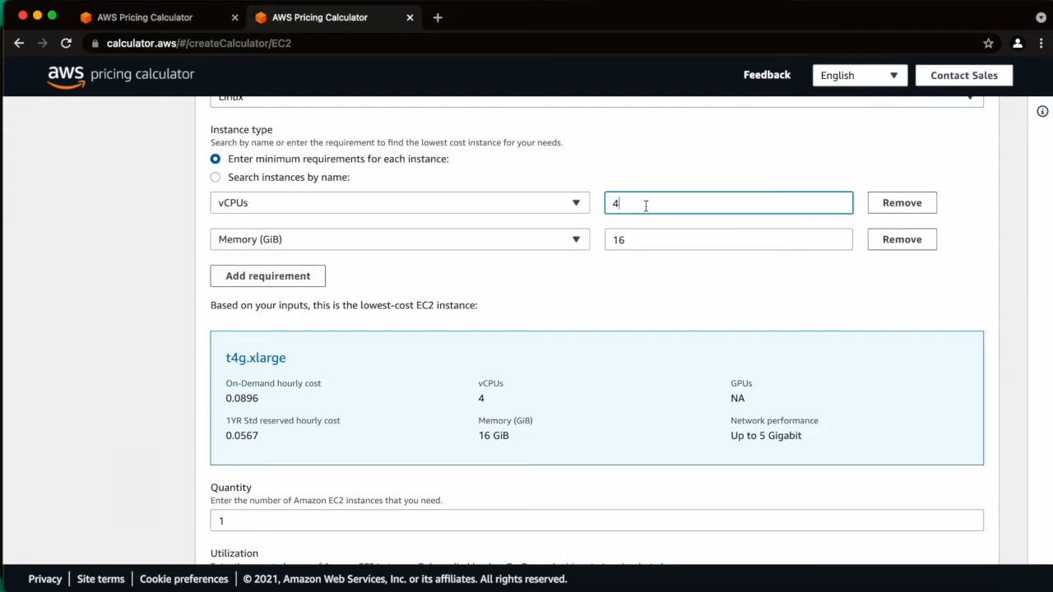
left_click_drag(646, 205, 577, 213)
type("8")
Set the Memory (GiB) requirement of the instance to 32
left_click(491, 237)
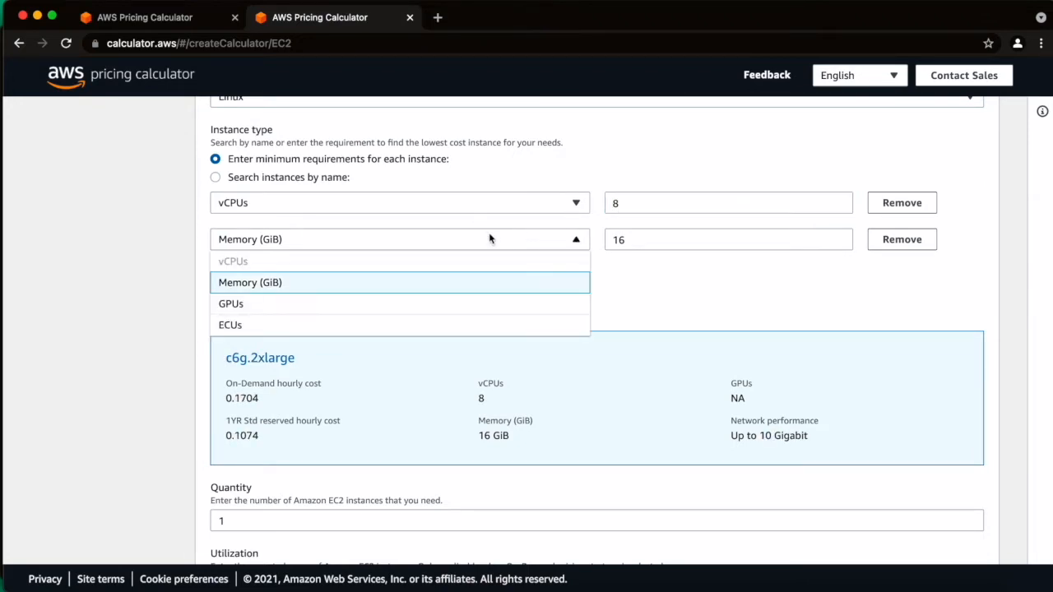
left_click(299, 283)
double_click(643, 238)
type("32")
Examine the suggested lowest-cost instance's hourly costs and specifications, along with the quantity and utilization settings
scroll(588, 265, "down", 2)
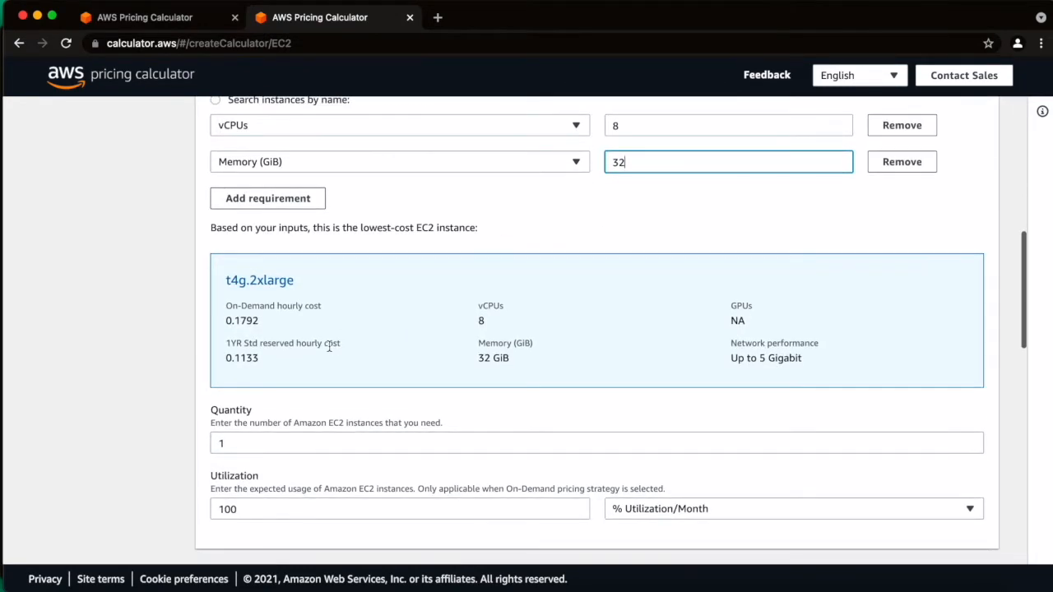
scroll(331, 345, "down", 2)
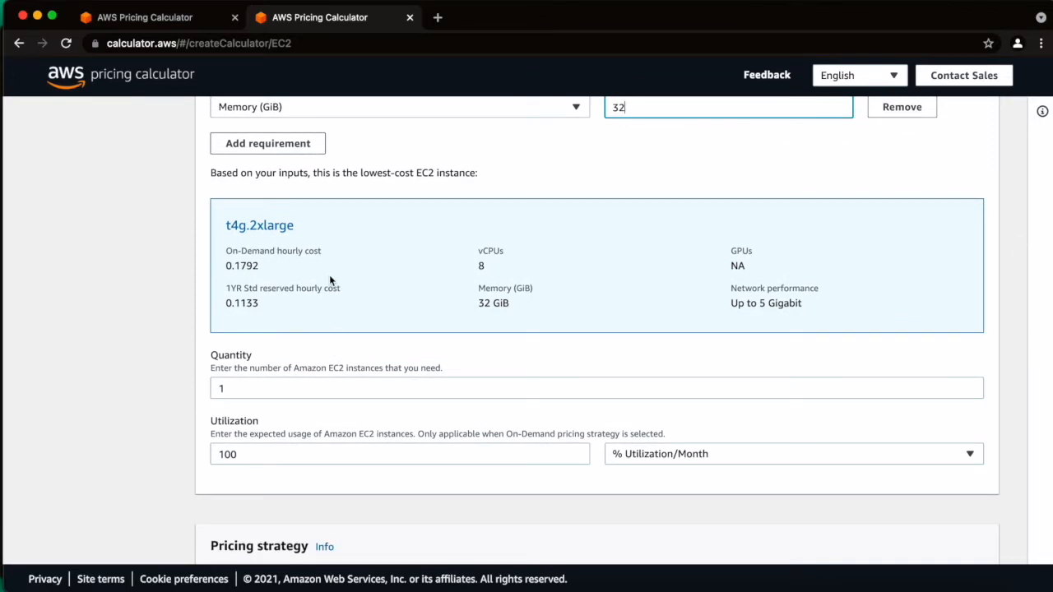
scroll(329, 280, "down", 2)
scroll(329, 277, "up", 4)
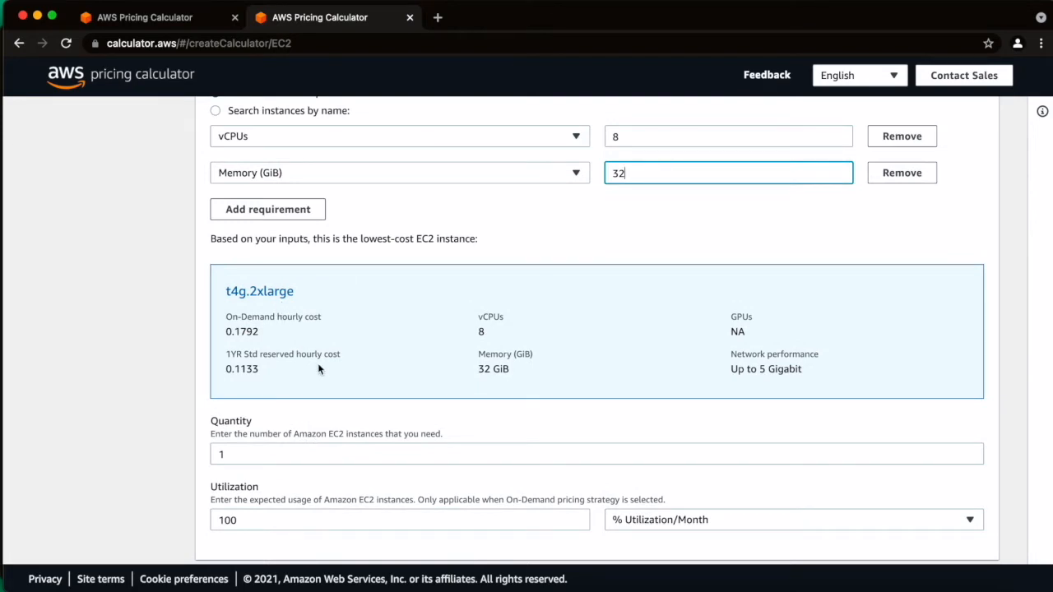
scroll(318, 368, "down", 1)
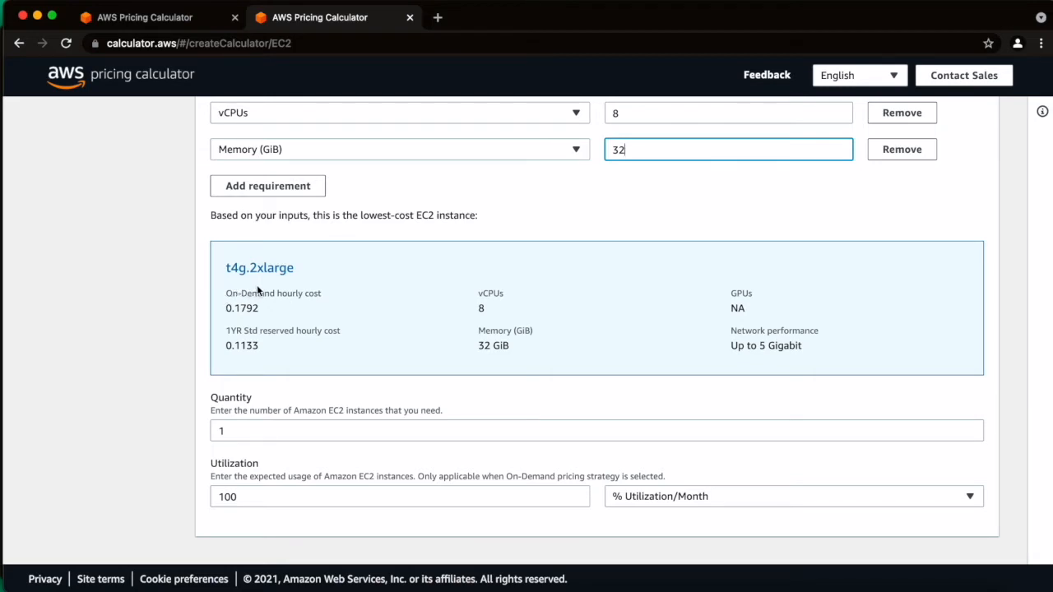
scroll(305, 296, "down", 1)
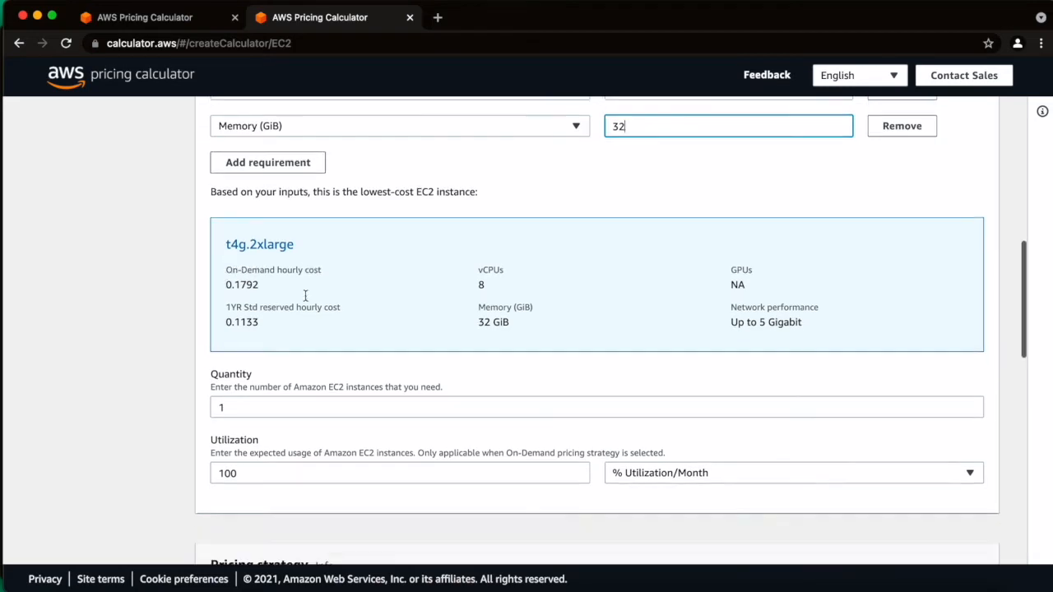
scroll(311, 293, "down", 1)
scroll(329, 325, "down", 1)
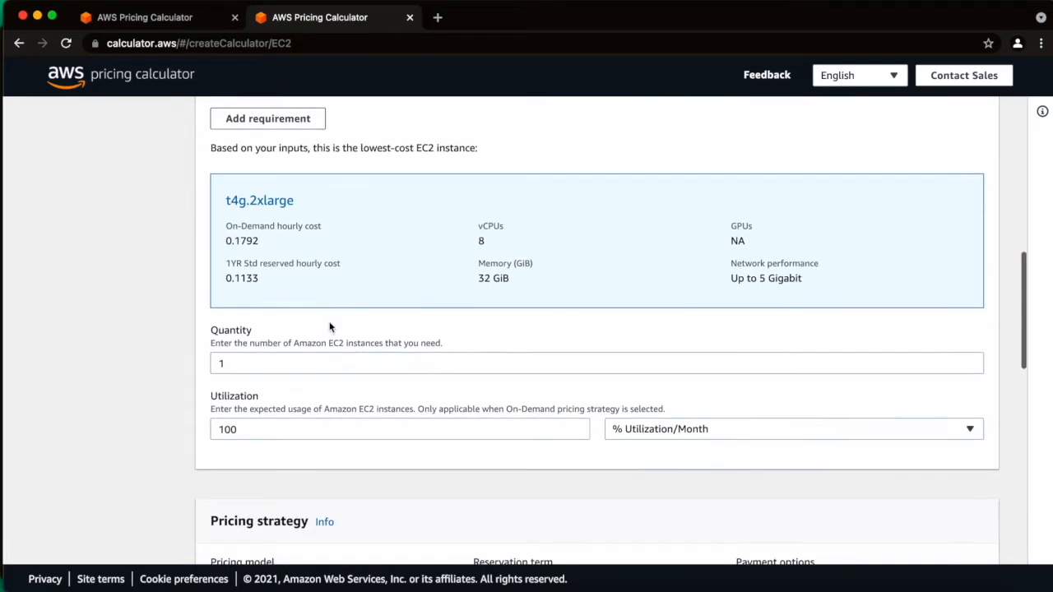
scroll(310, 394, "down", 2)
Try Hours/Day as the utilization unit and switch it back to % Utilization/Month
left_click_drag(240, 305, 177, 308)
left_click_drag(257, 369, 178, 368)
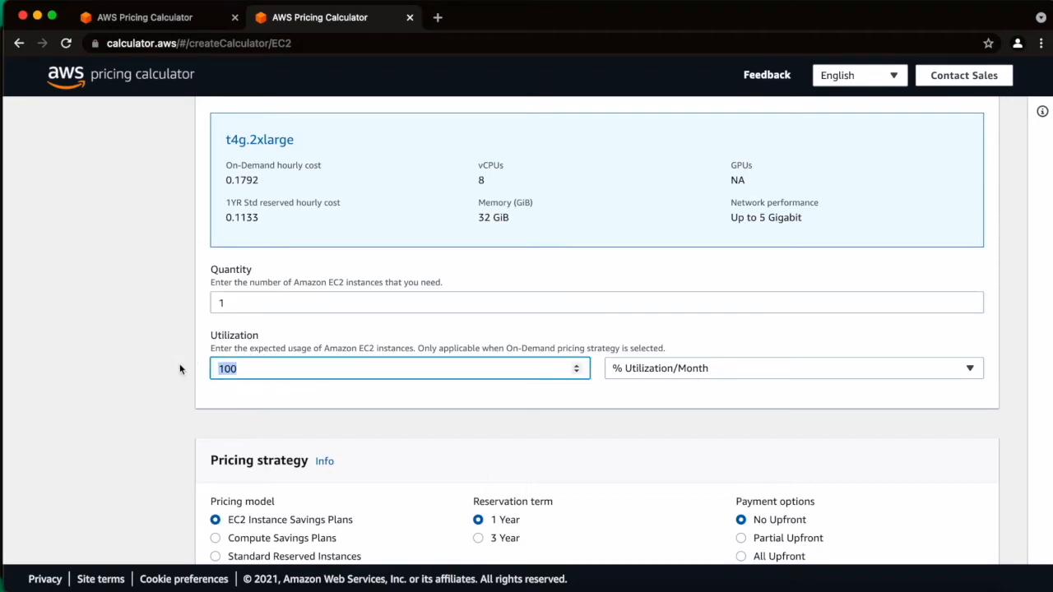
left_click(667, 374)
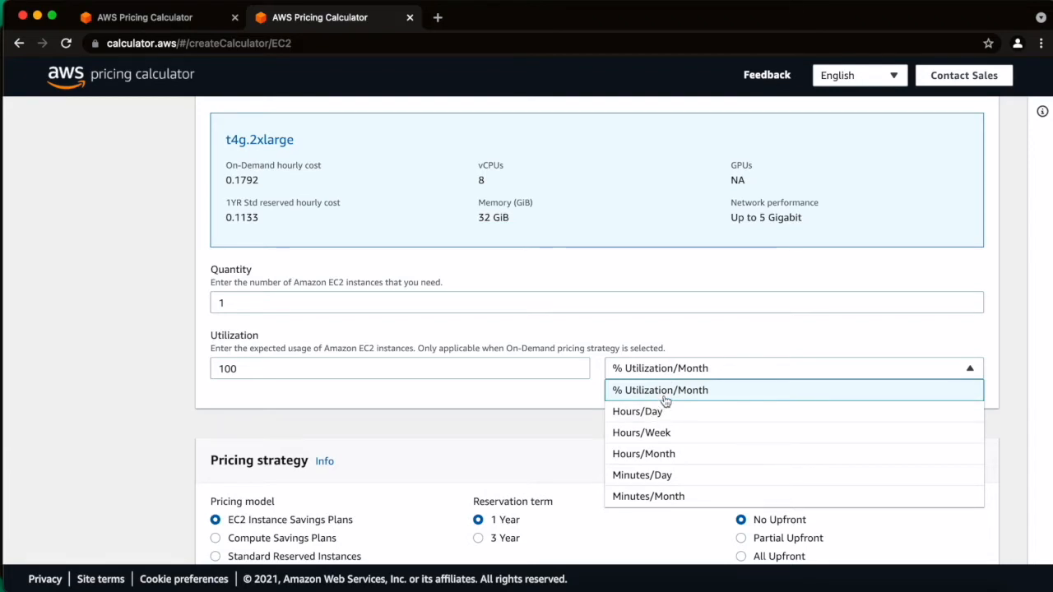
left_click(312, 374)
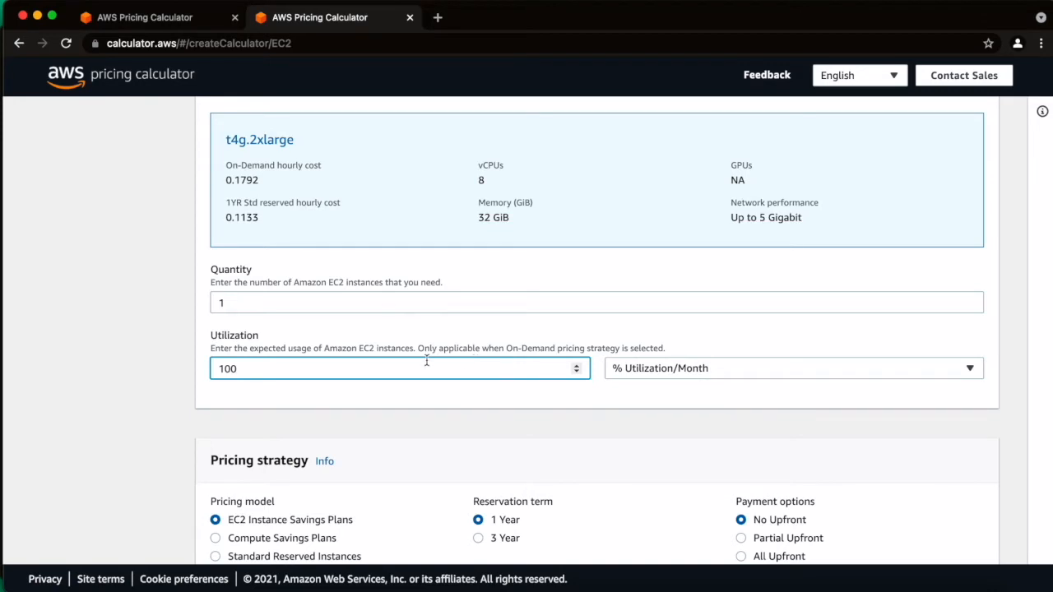
double_click(241, 369)
left_click(701, 371)
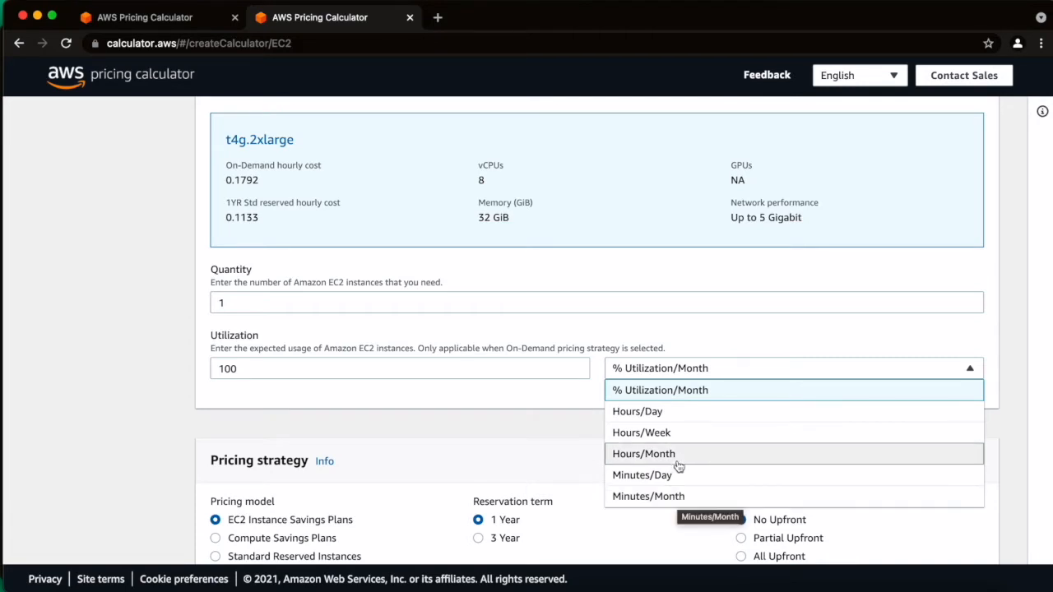
left_click(663, 414)
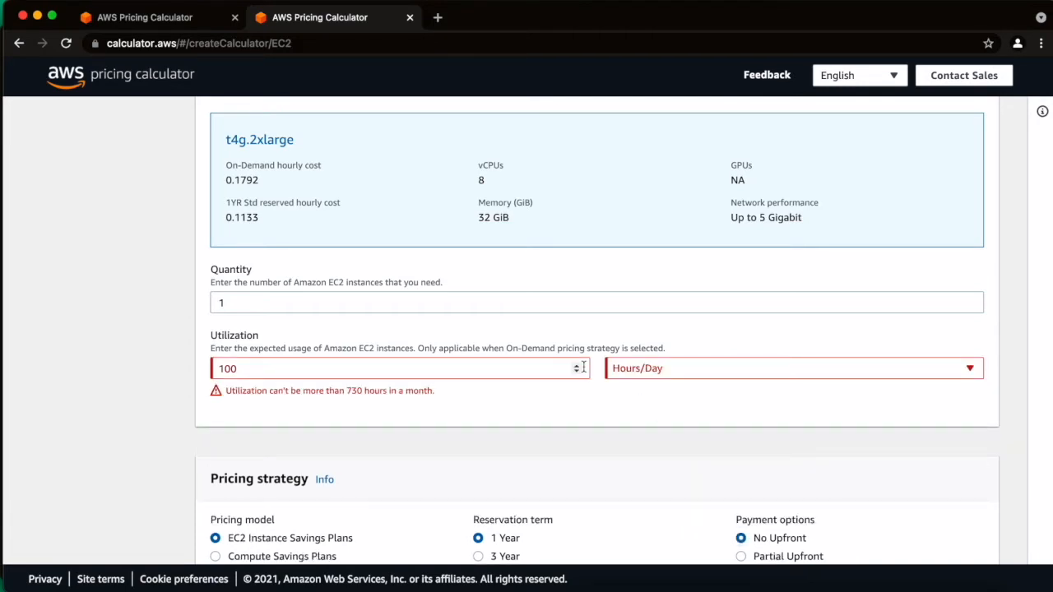
left_click(625, 369)
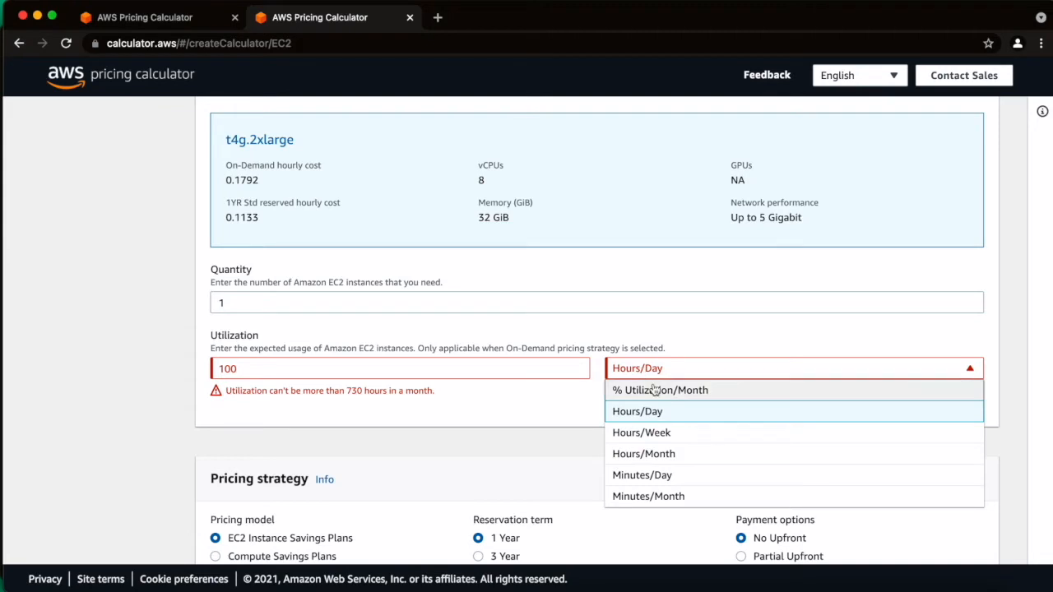
left_click(648, 390)
Try a utilization of 101 and restore it to 100 with the % Utilization/Month unit
left_click(461, 365)
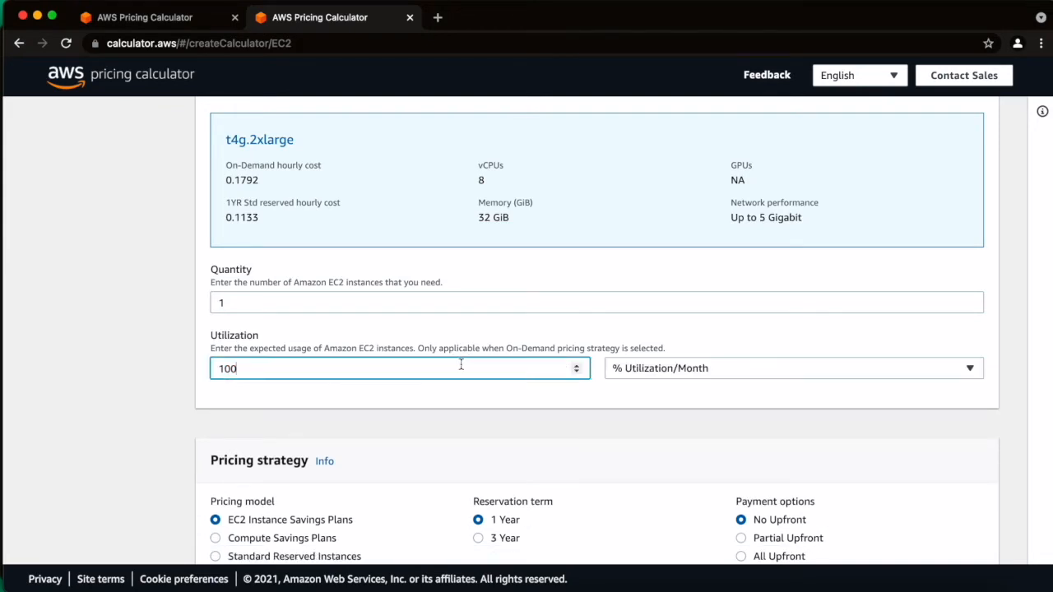
key("BackSpace")
type("1")
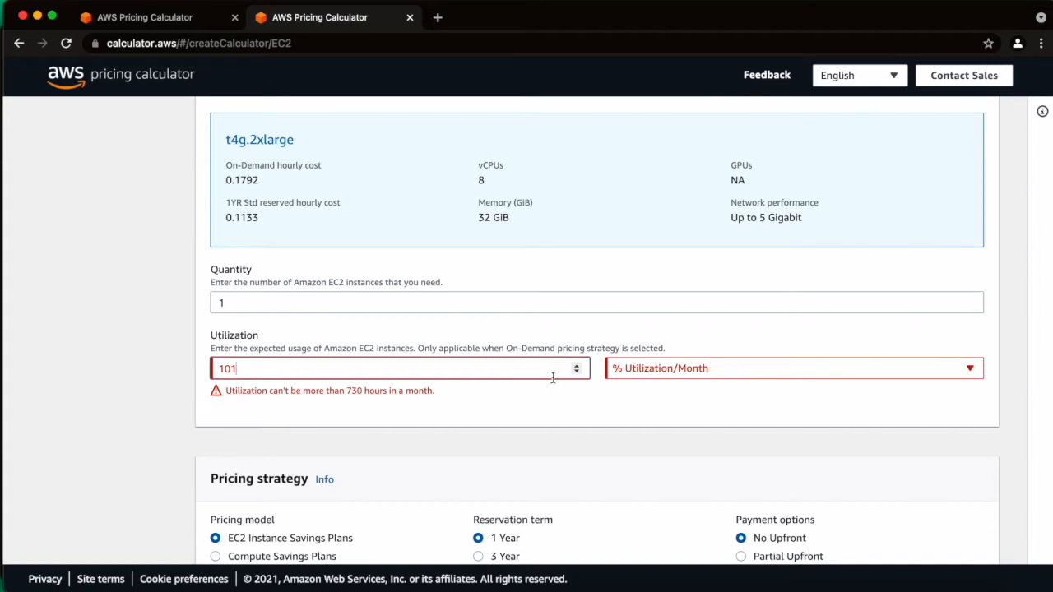
key("BackSpace")
type("0")
left_click(678, 400)
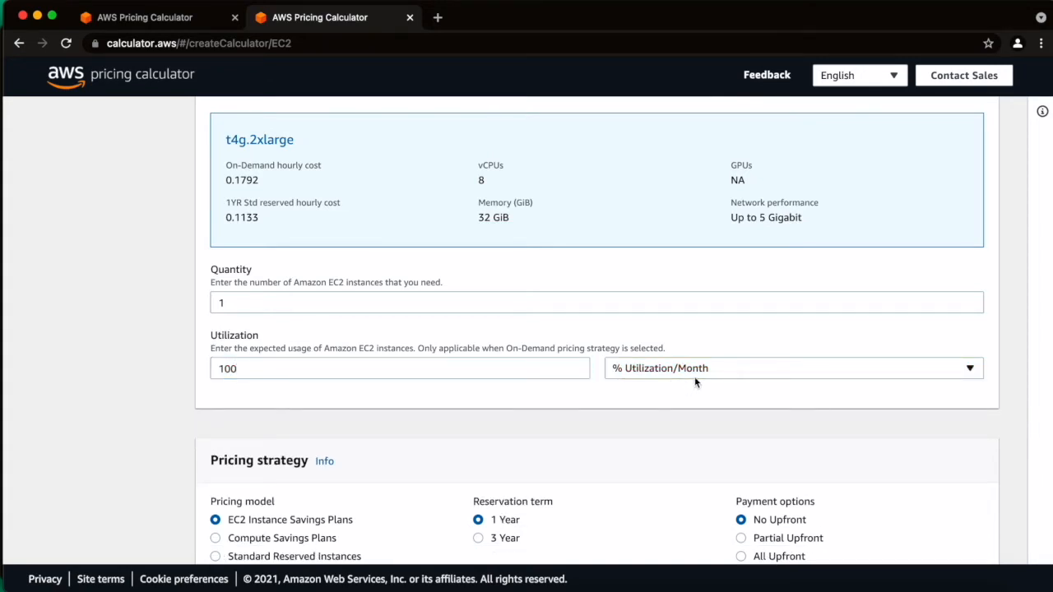
left_click(695, 377)
left_click(681, 397)
Try 99% Utilization/Month for the instance and return the utilization to 100
left_click(244, 366)
key("BackSpace")
key("BackSpace")
key("BackSpace")
type("99")
key("Tab")
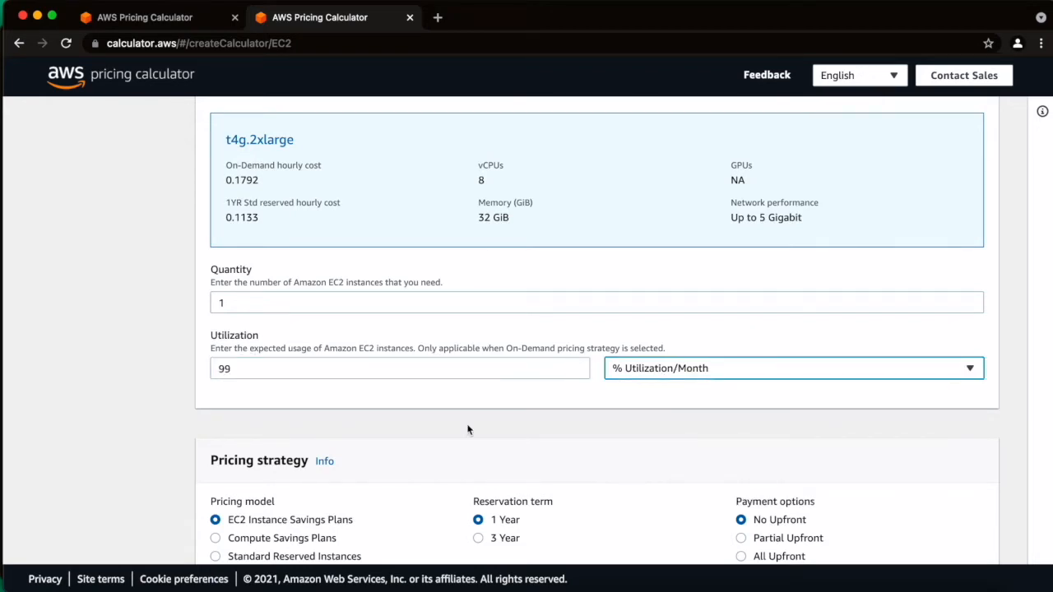
left_click_drag(376, 378, 179, 376)
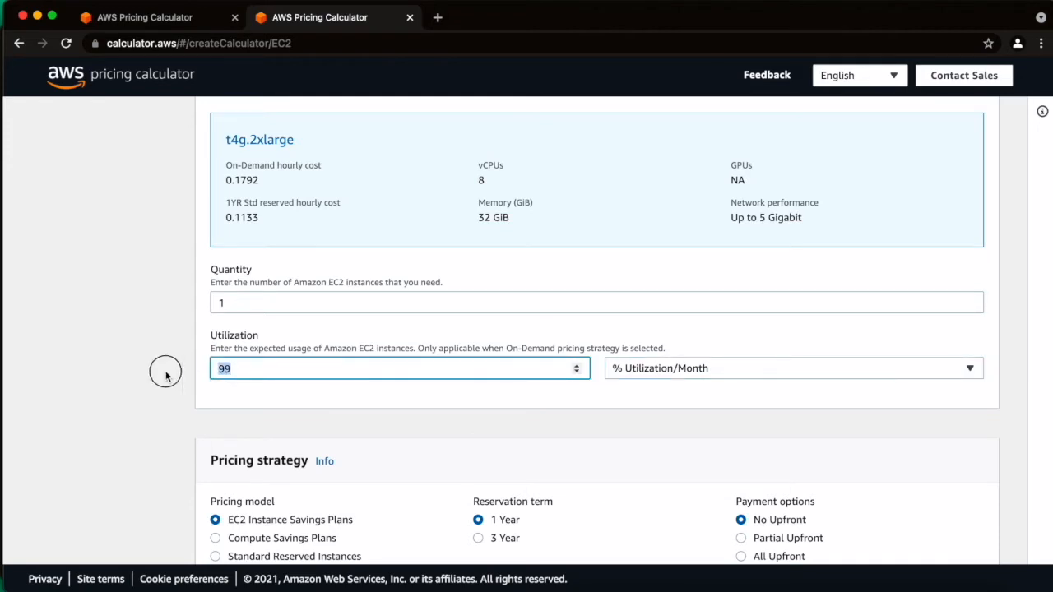
type("100")
left_click(387, 386)
Review the pricing strategy's pricing models, reservation terms and payment options
scroll(494, 407, "down", 3)
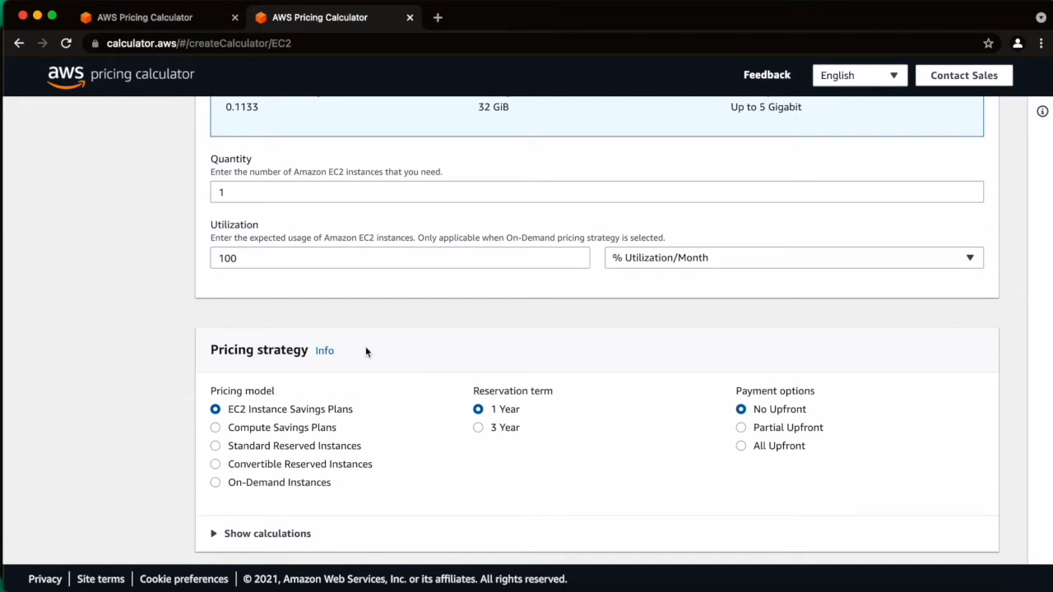
scroll(391, 365, "down", 2)
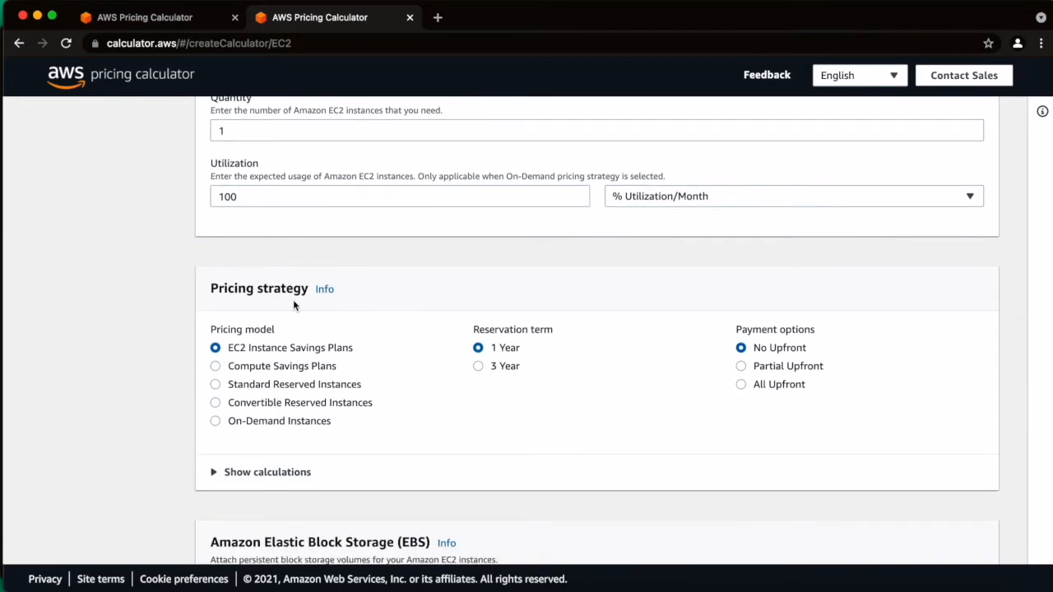
scroll(304, 320, "down", 1)
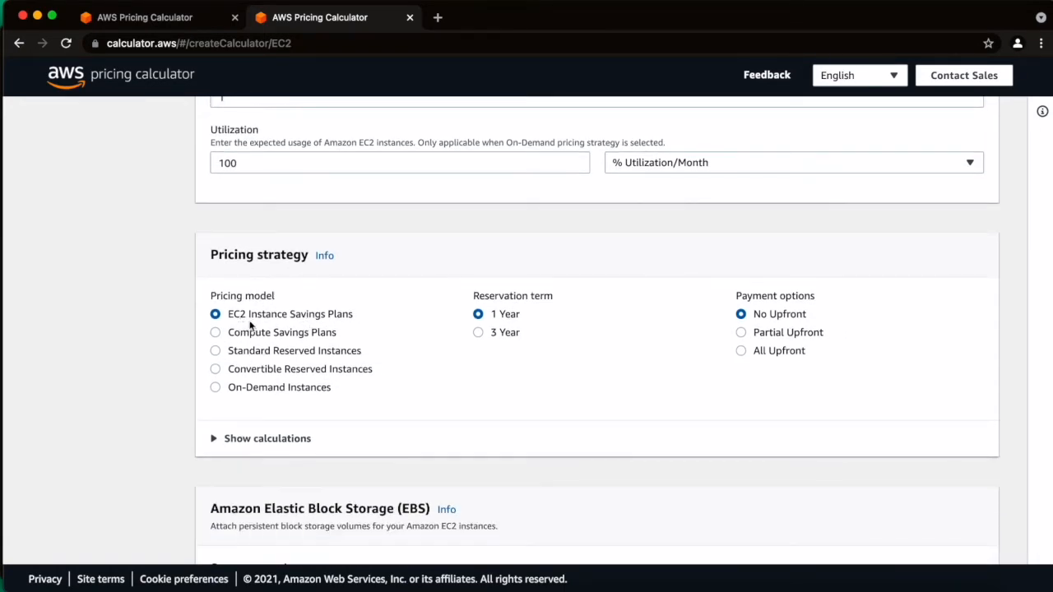
scroll(311, 327, "down", 1)
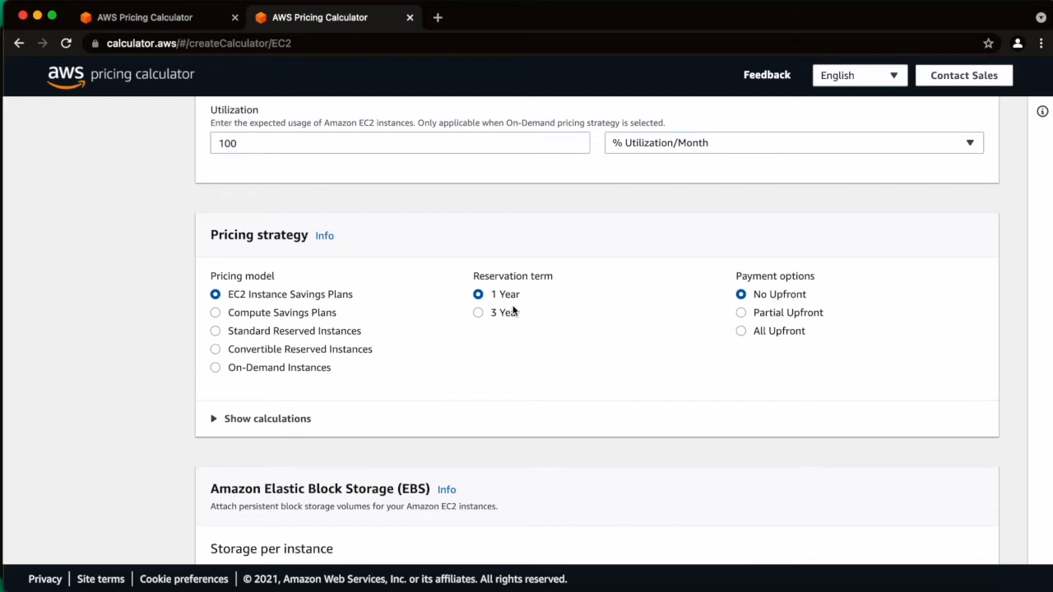
scroll(465, 398, "down", 2)
scroll(466, 397, "up", 1)
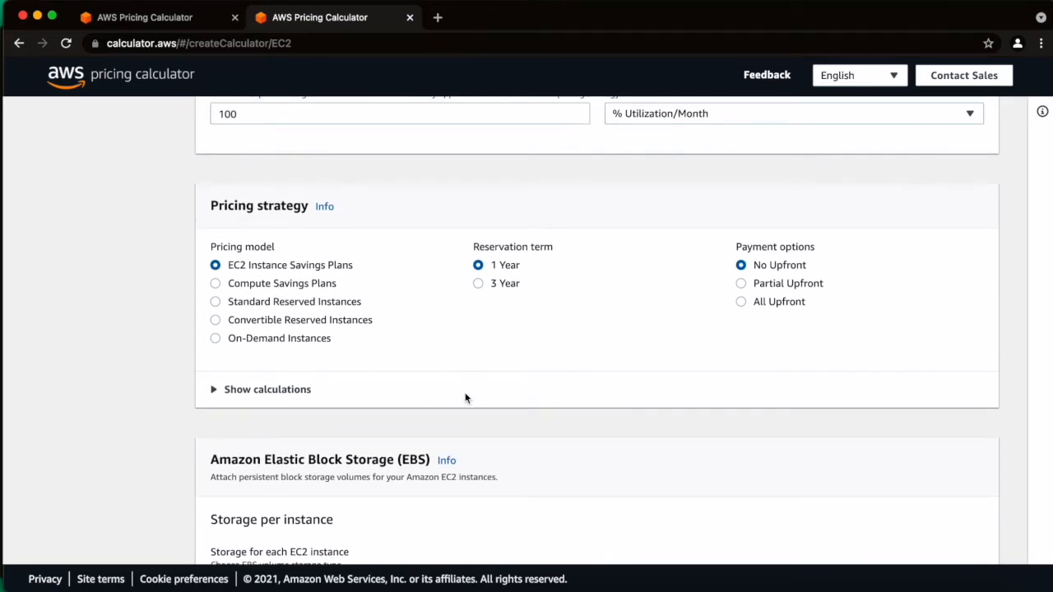
scroll(466, 398, "up", 1)
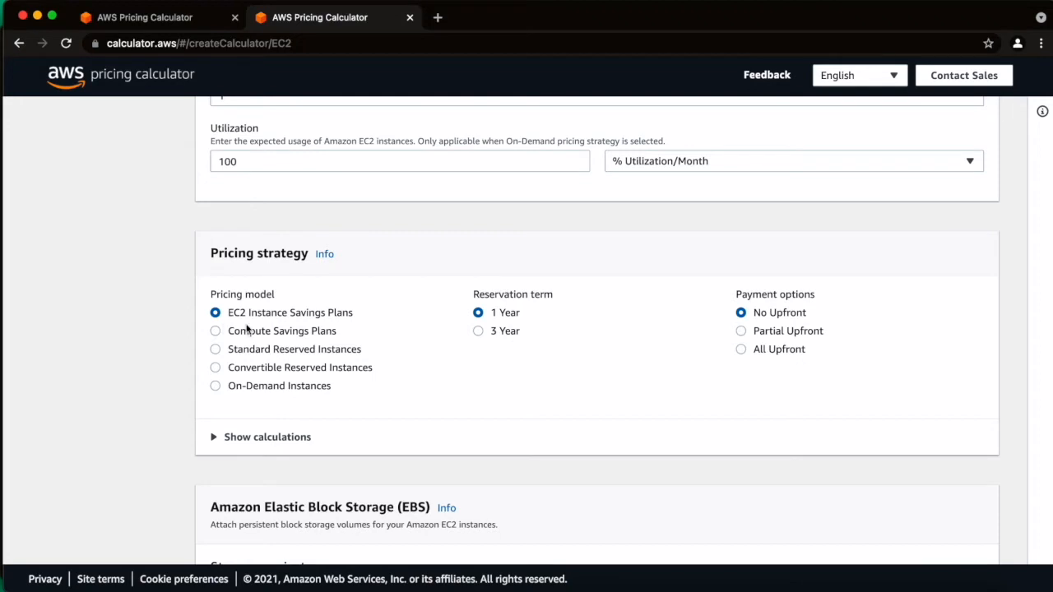
Choose On-Demand Instances as the pricing model and check the resulting Amazon EC2 estimate
left_click(245, 392)
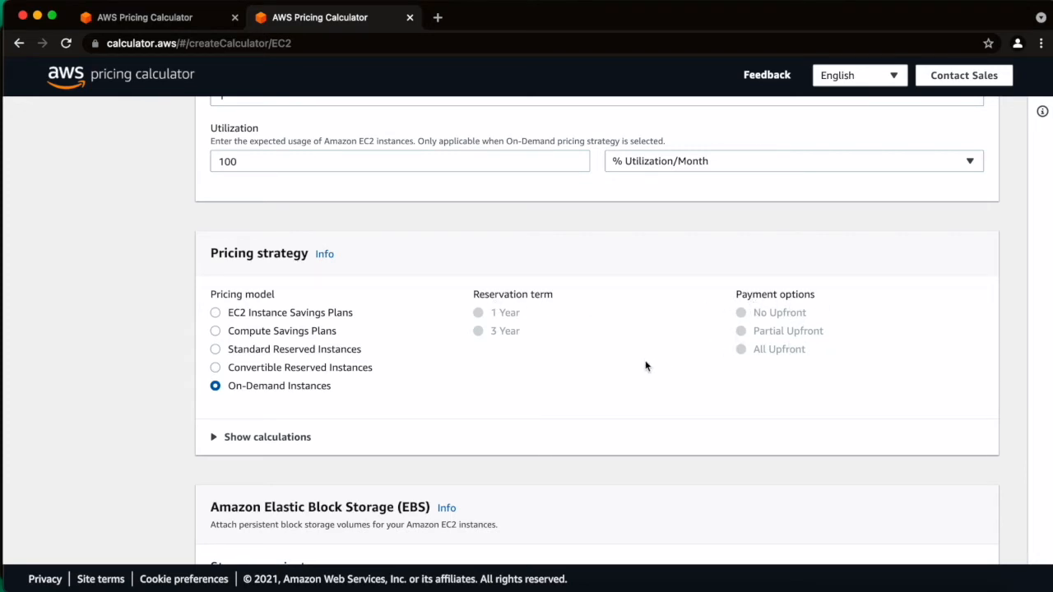
scroll(645, 366, "down", 10)
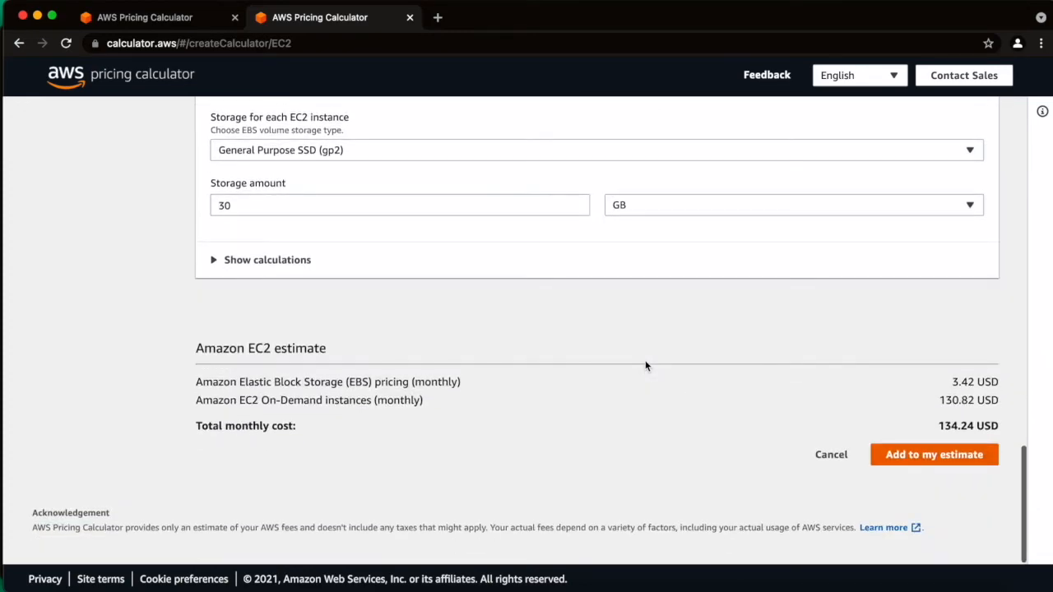
scroll(645, 366, "up", 11)
scroll(645, 366, "up", 1)
scroll(645, 366, "down", 2)
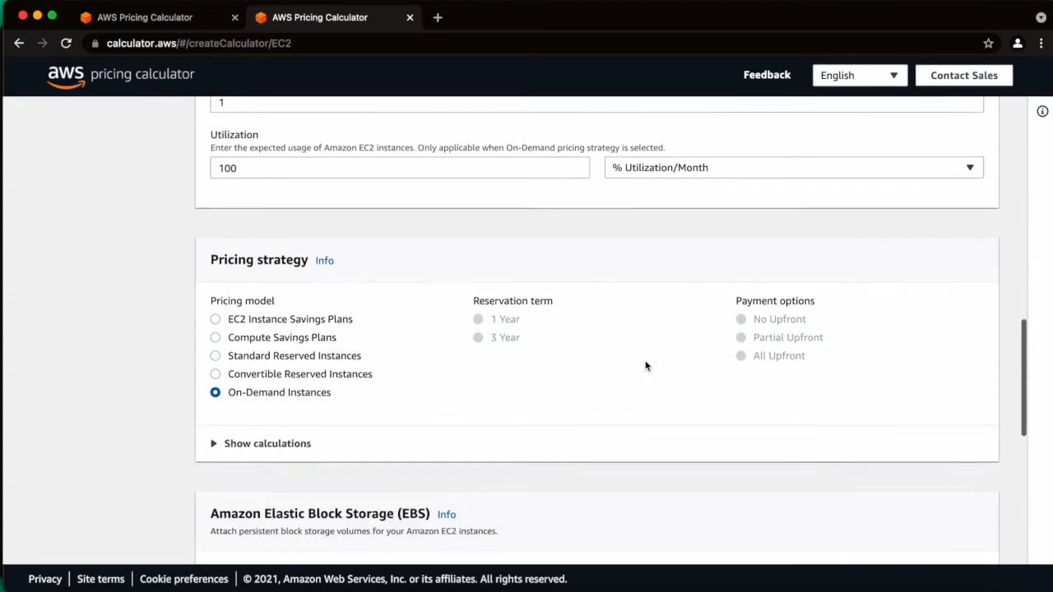
scroll(444, 397, "down", 2)
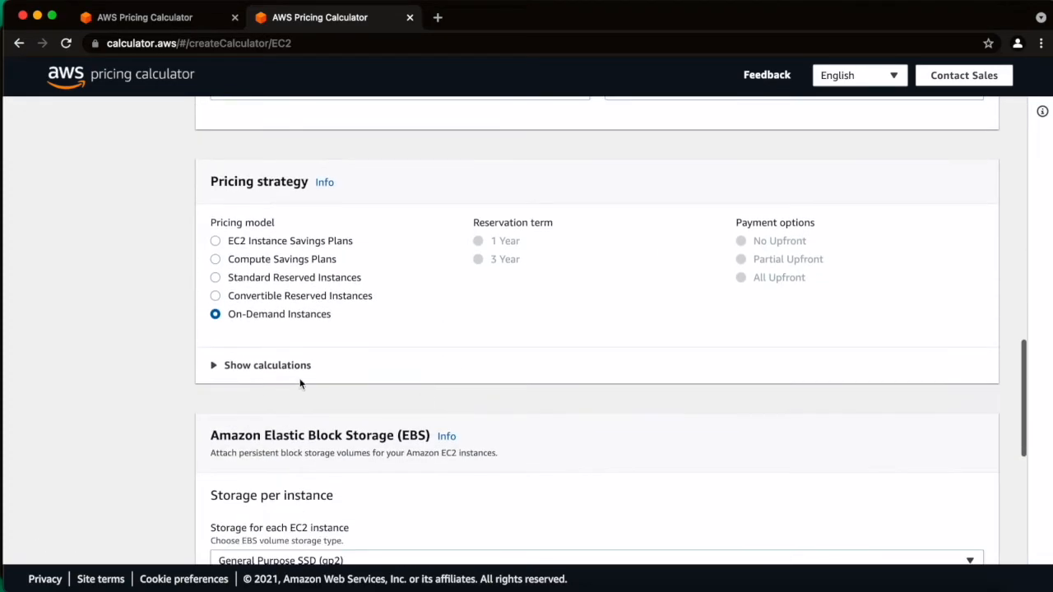
Expand the pricing strategy's calculations and examine the hourly rate, monthly hours and monthly On-Demand cost
left_click(216, 367)
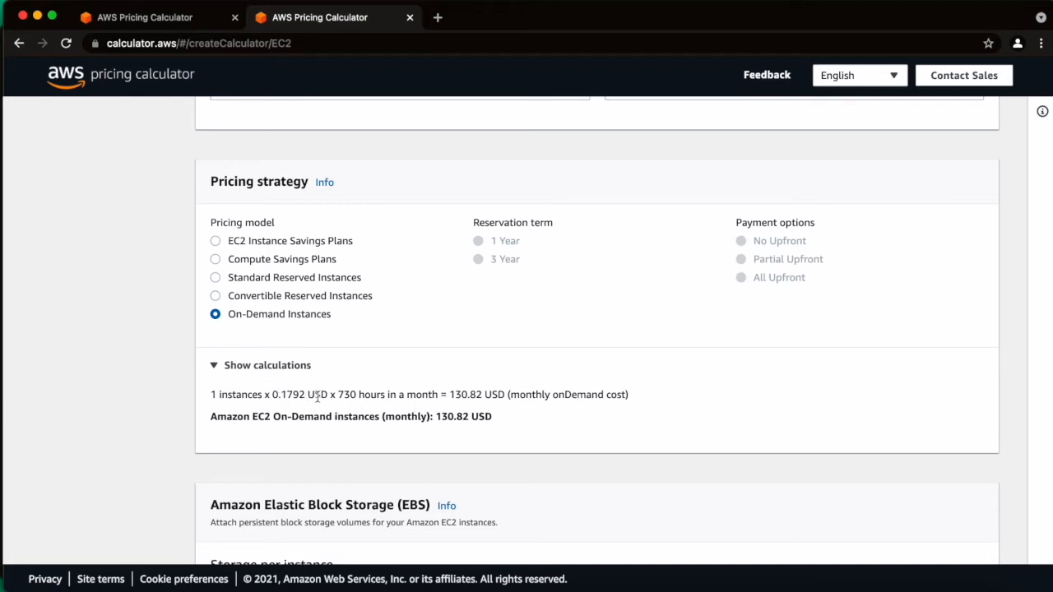
left_click_drag(328, 395, 268, 395)
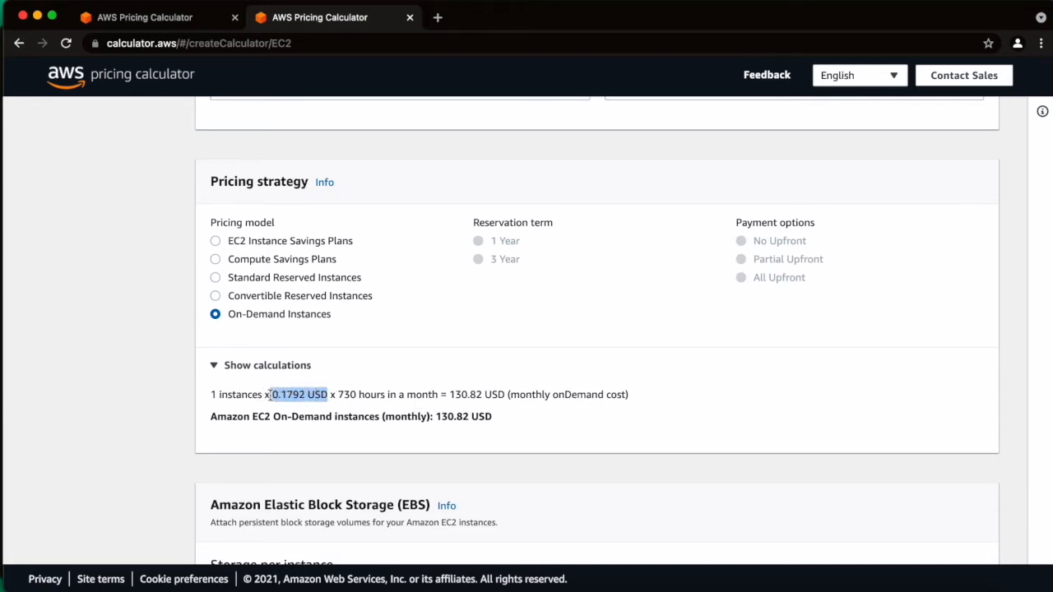
left_click(282, 413)
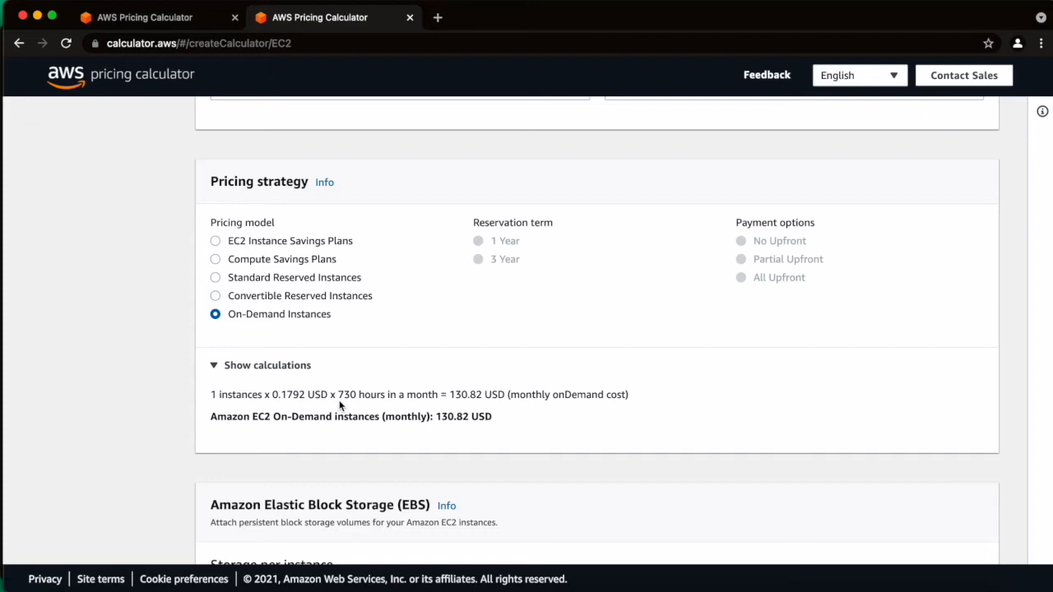
left_click_drag(339, 394, 365, 396)
left_click_drag(447, 395, 508, 395)
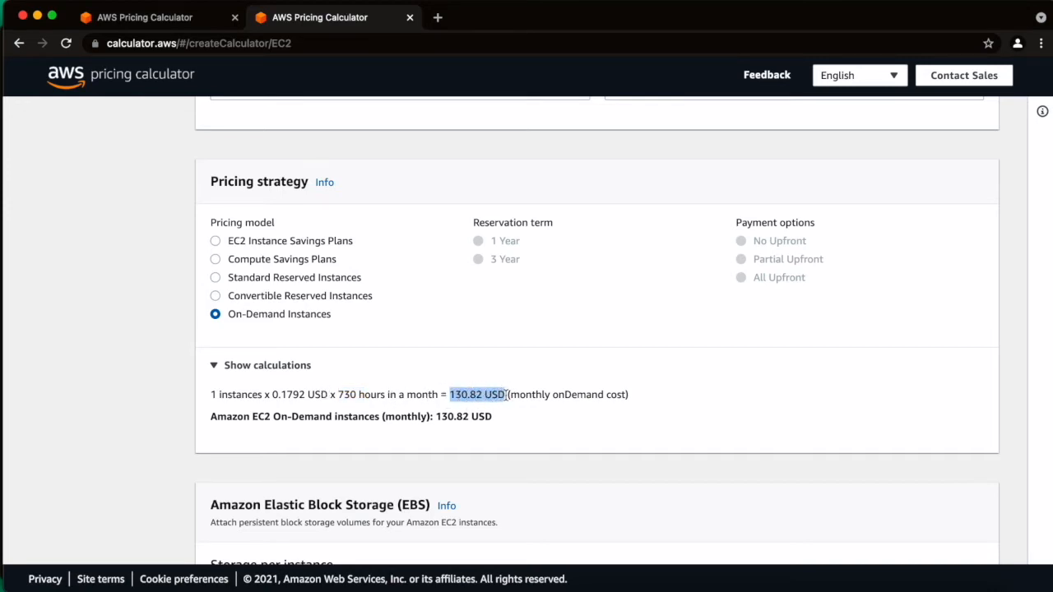
left_click(565, 405)
left_click_drag(552, 395, 615, 394)
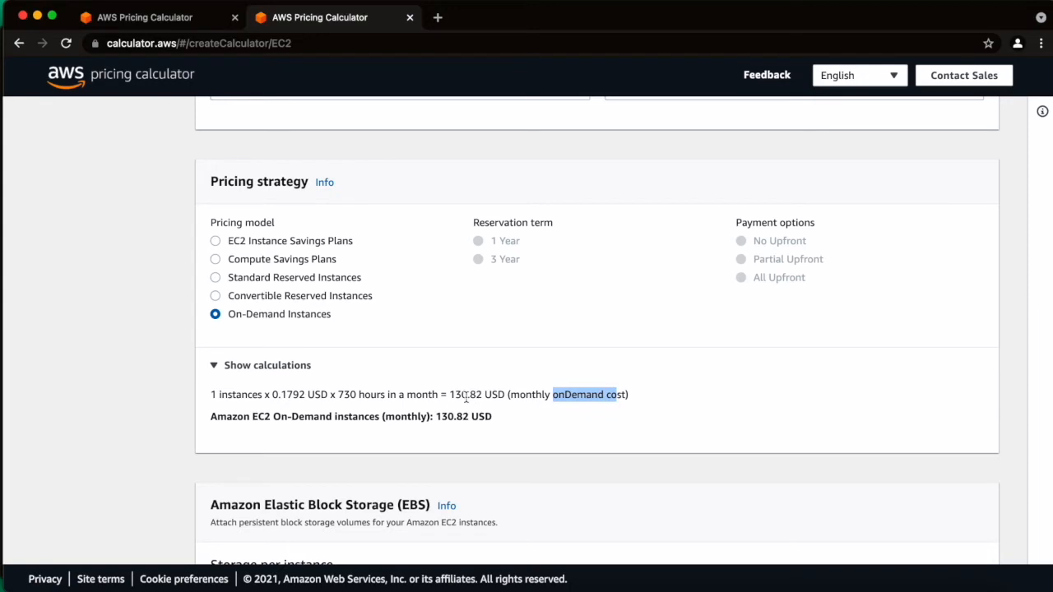
left_click_drag(454, 395, 486, 395)
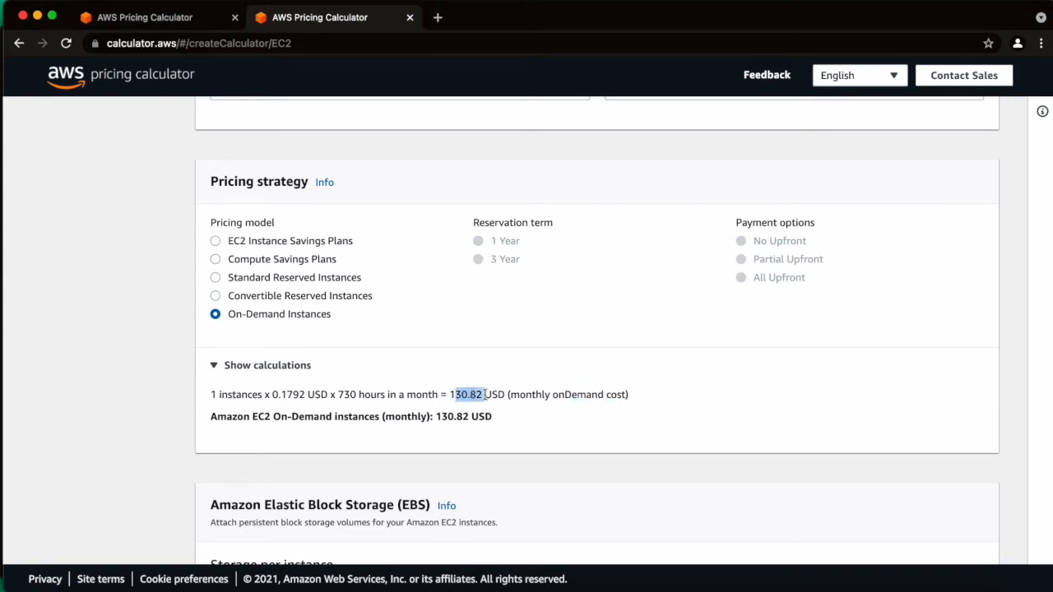
left_click(453, 395)
left_click(442, 415)
left_click(485, 419)
Compare the available pricing models and recheck how the hourly rate and monthly hours make up the On-Demand cost
scroll(513, 417, "up", 1)
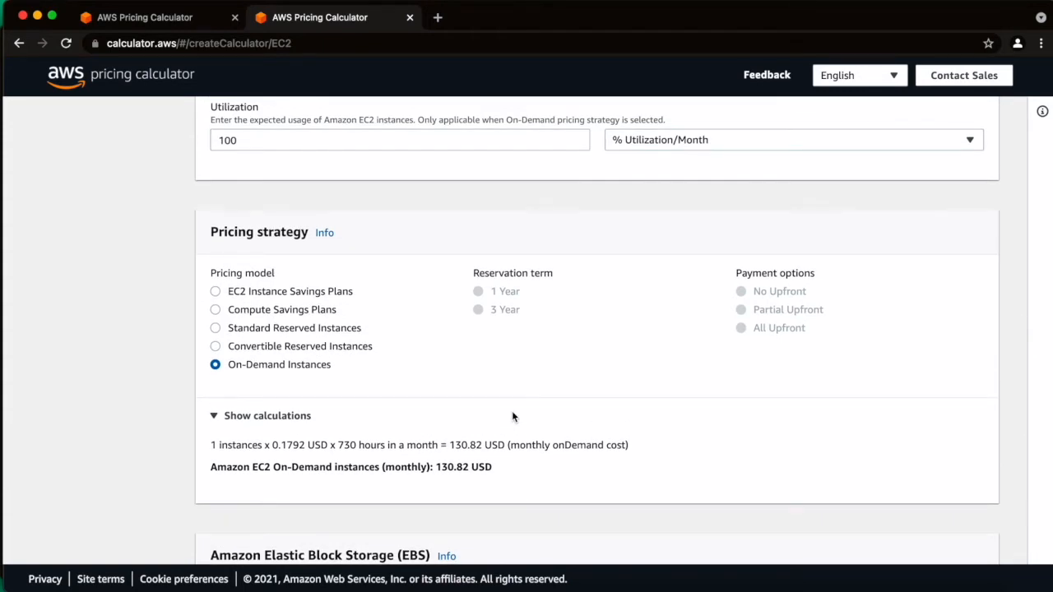
scroll(404, 418, "down", 1)
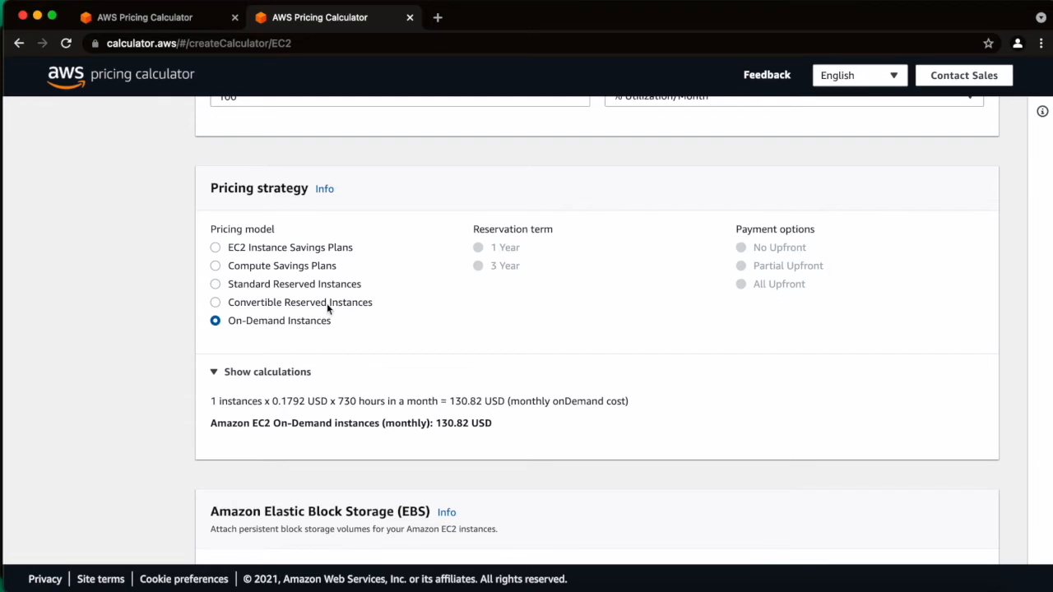
scroll(322, 385, "down", 1)
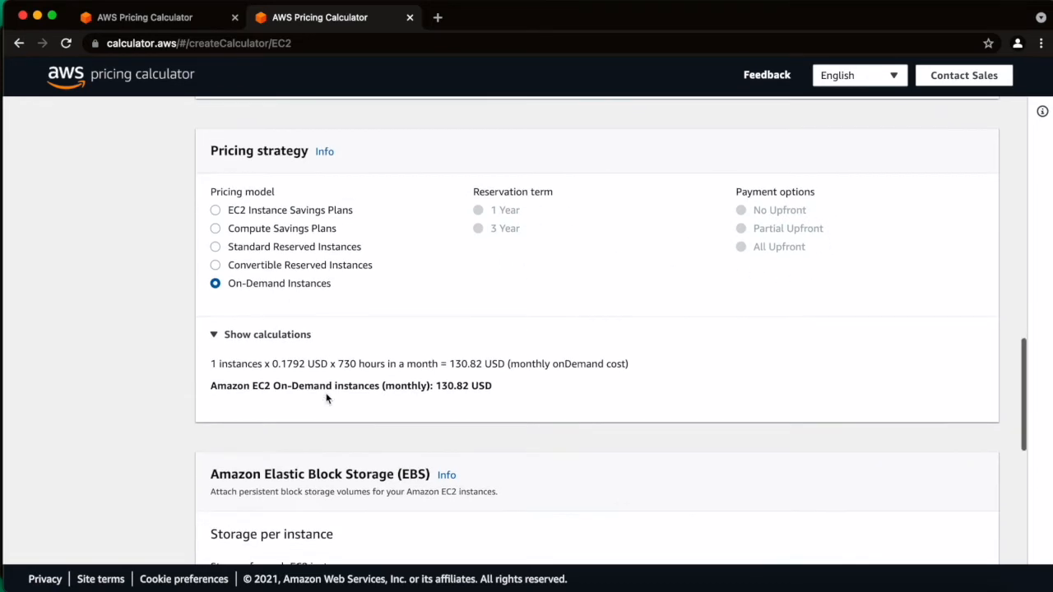
left_click_drag(273, 365, 328, 364)
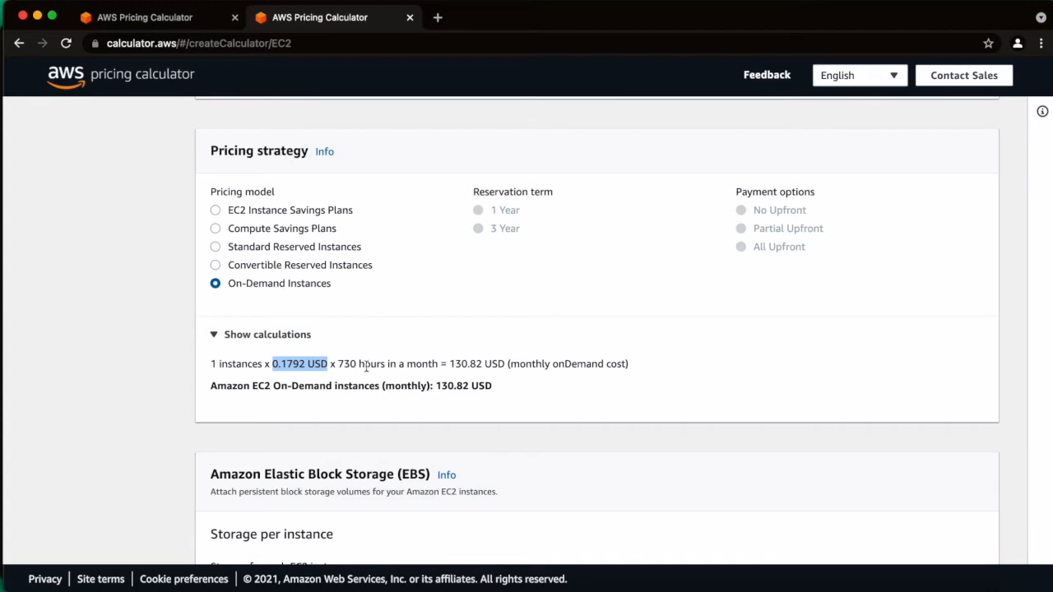
left_click(337, 363)
left_click_drag(337, 363, 387, 364)
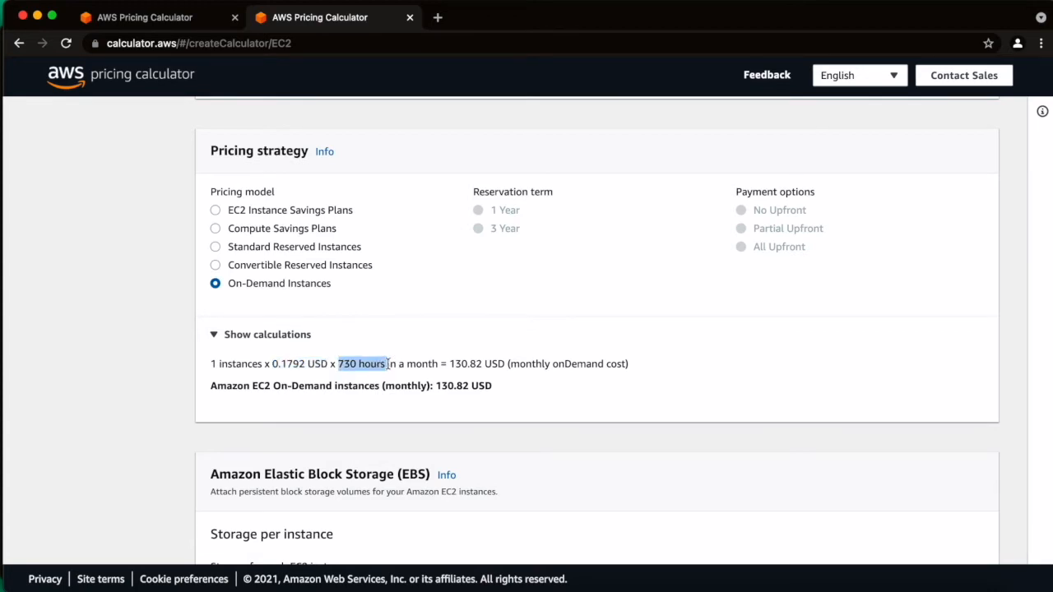
left_click_drag(434, 386, 492, 386)
Review the EBS volume storage types and keep General Purpose SSD (gp2) for each EC2 instance
scroll(494, 386, "down", 2)
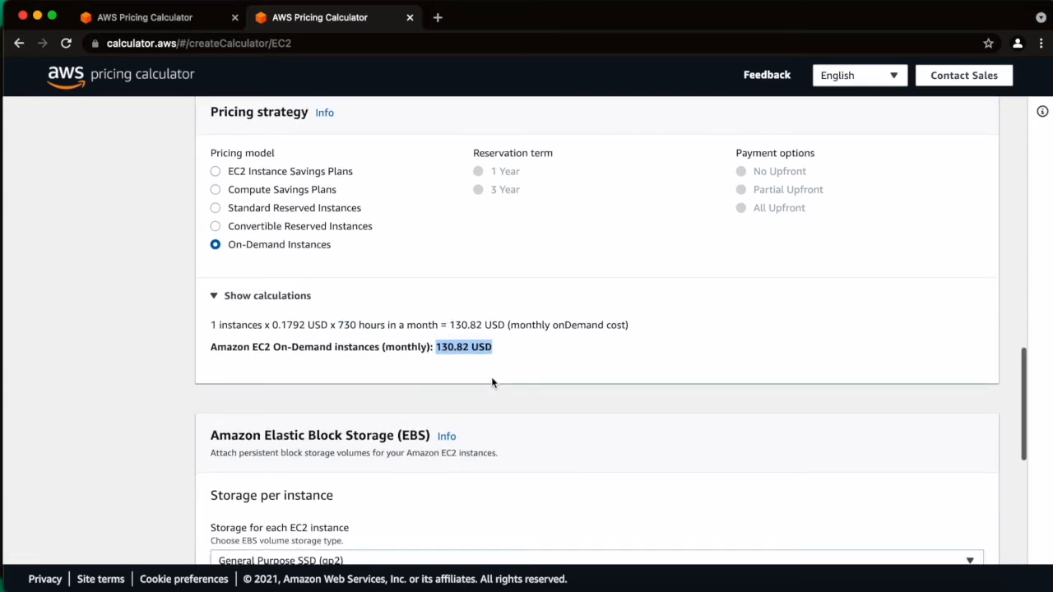
scroll(492, 373, "down", 4)
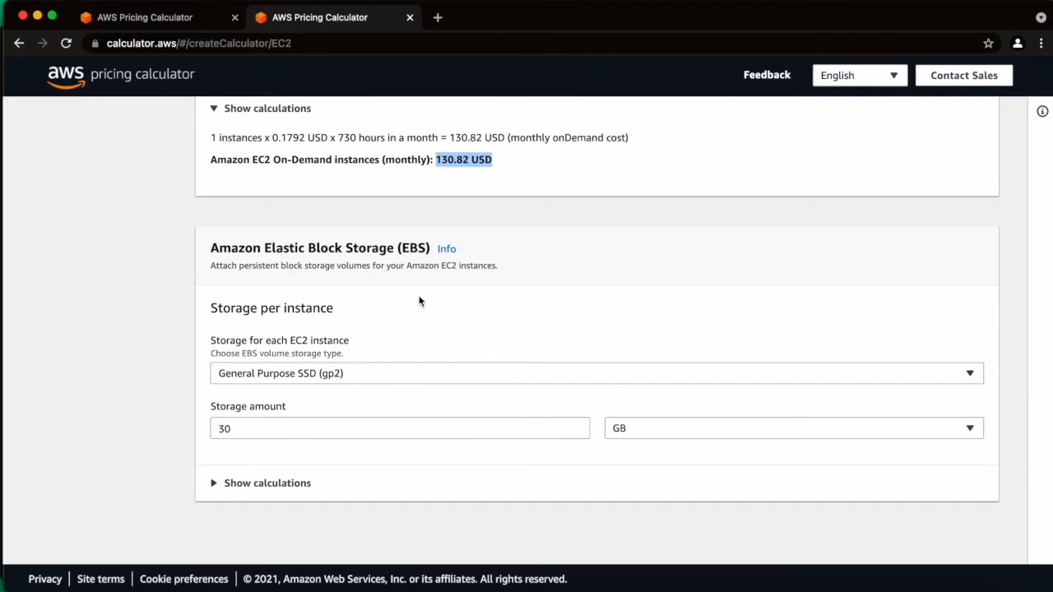
scroll(380, 360, "down", 1)
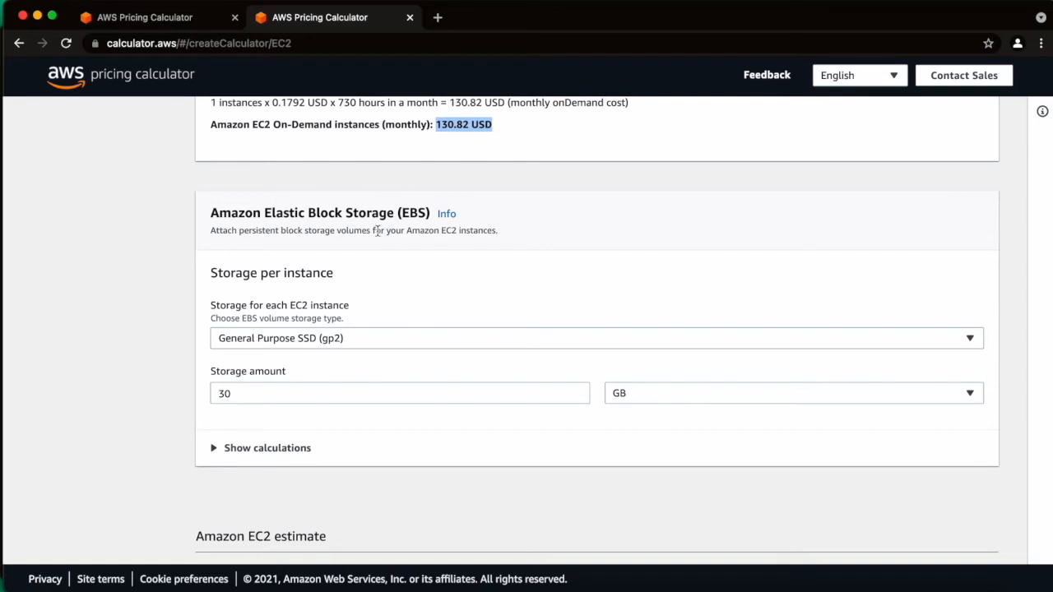
scroll(375, 331, "down", 1)
left_click(402, 294)
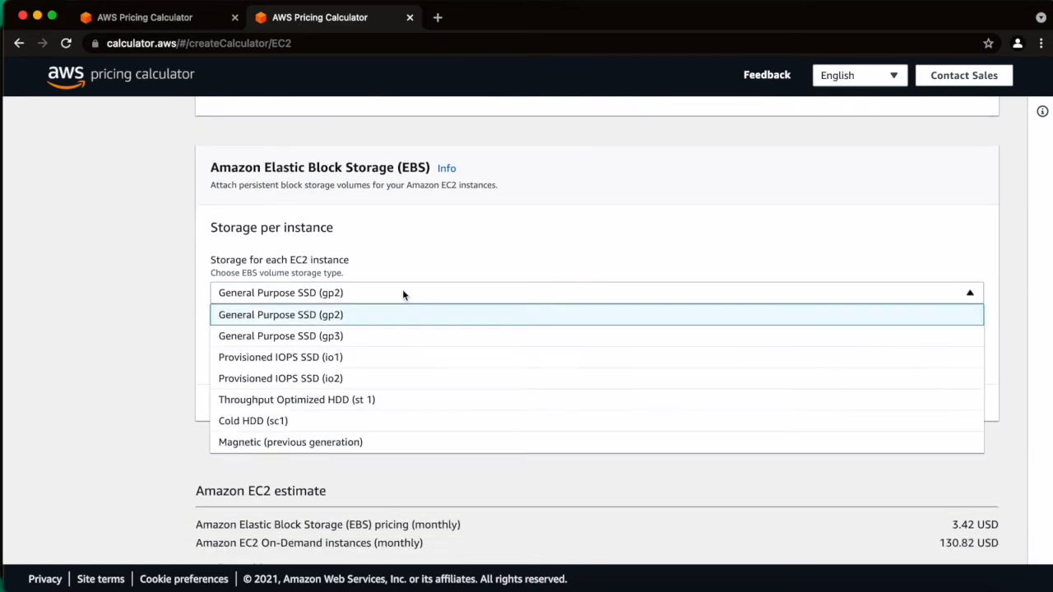
left_click(312, 298)
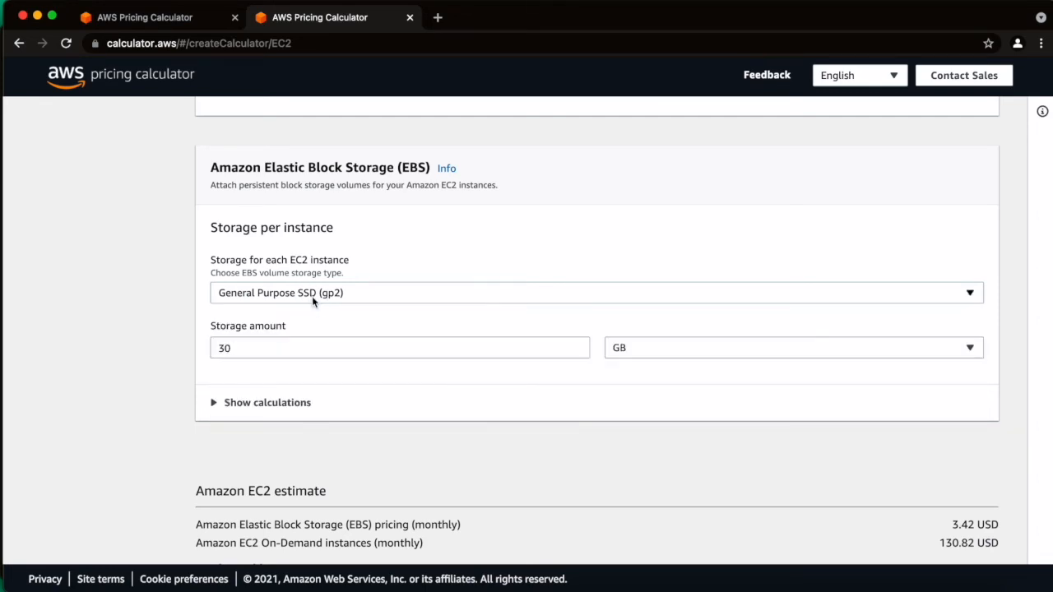
Set the EBS storage amount per instance to 50 GB
scroll(329, 336, "down", 1)
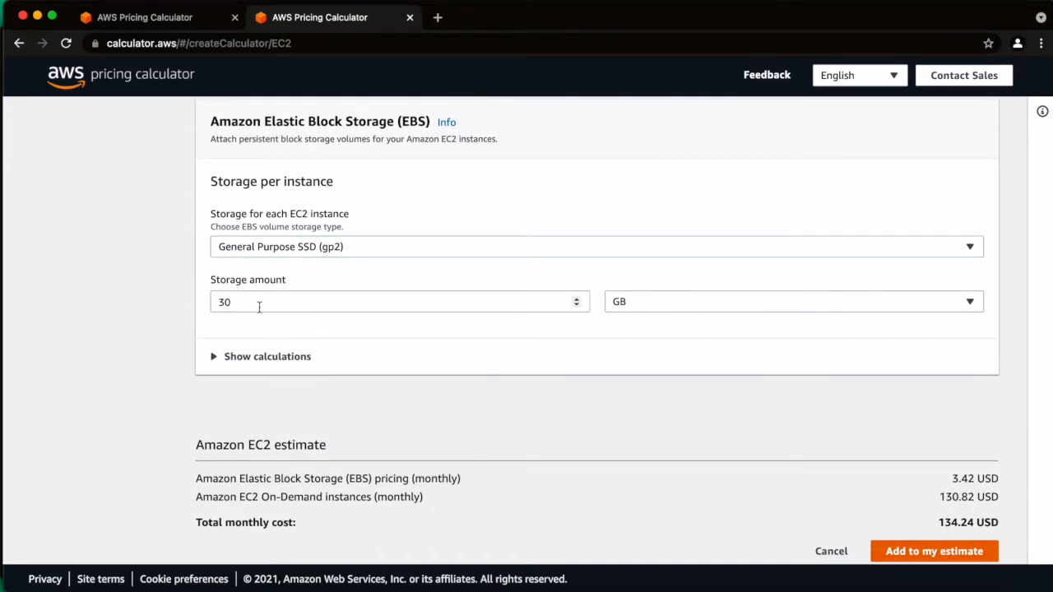
scroll(259, 307, "down", 1)
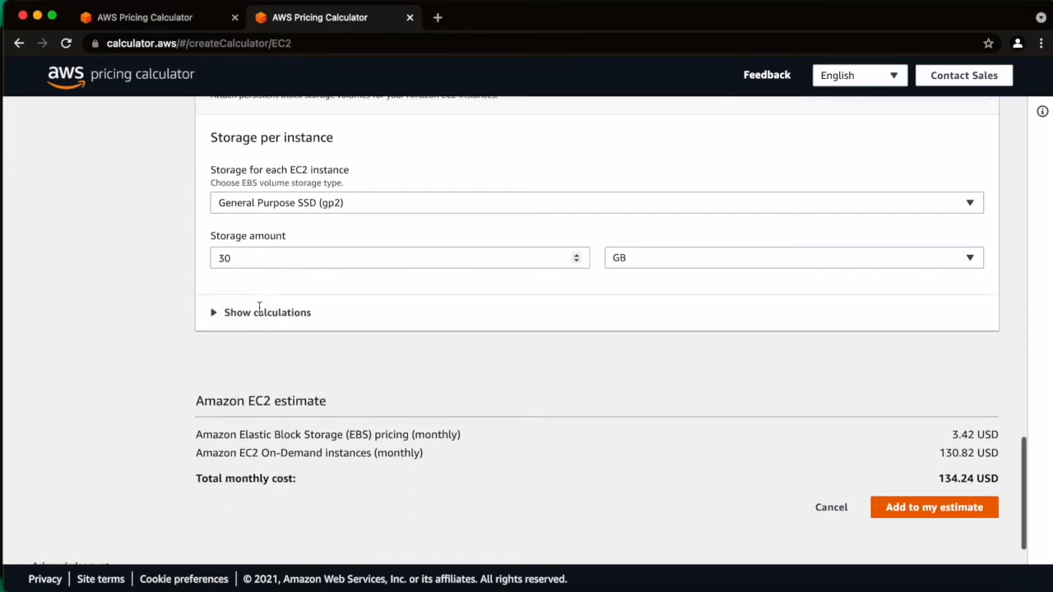
double_click(238, 259)
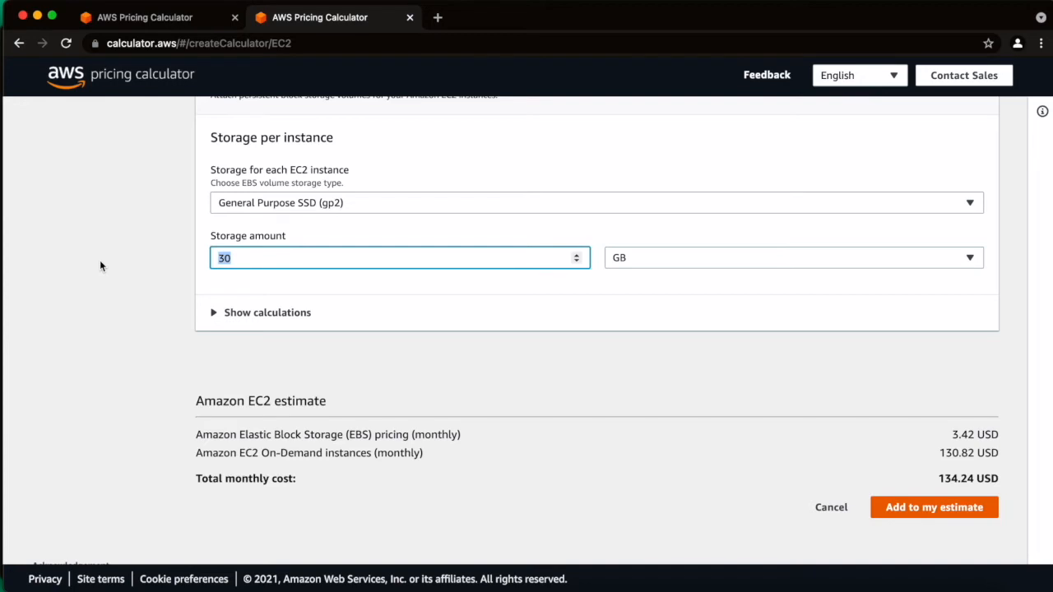
type("50")
left_click(355, 301)
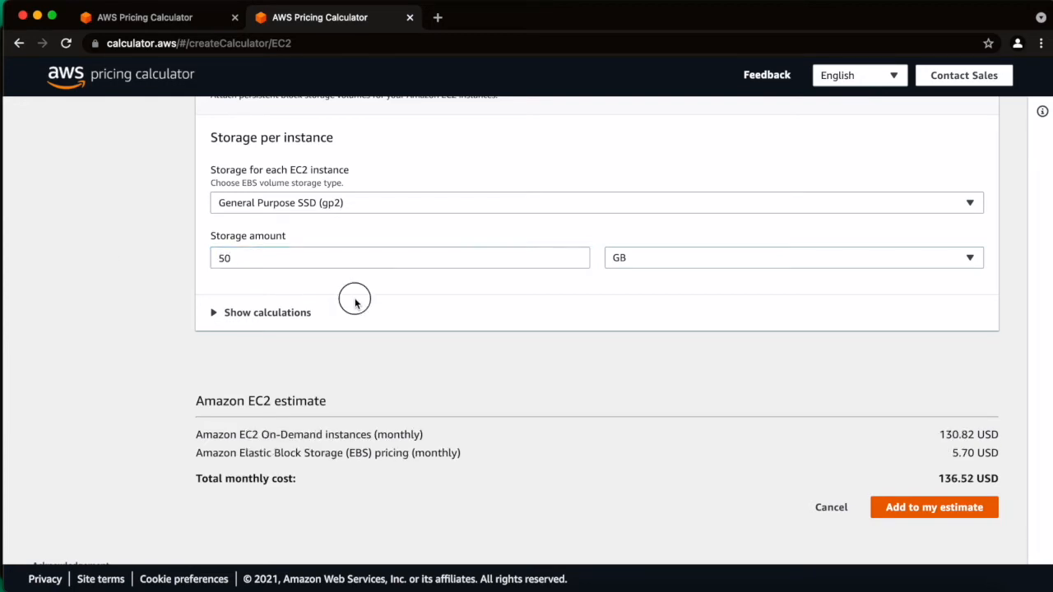
Expand the EBS storage calculations and examine the price per GB and the monthly storage cost
left_click(219, 313)
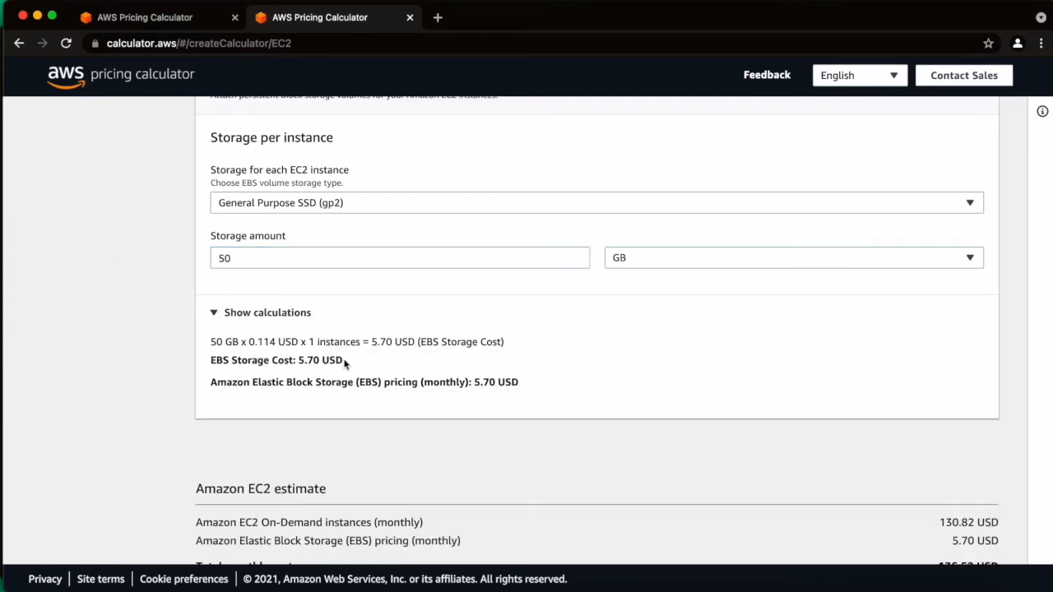
scroll(329, 346, "down", 1)
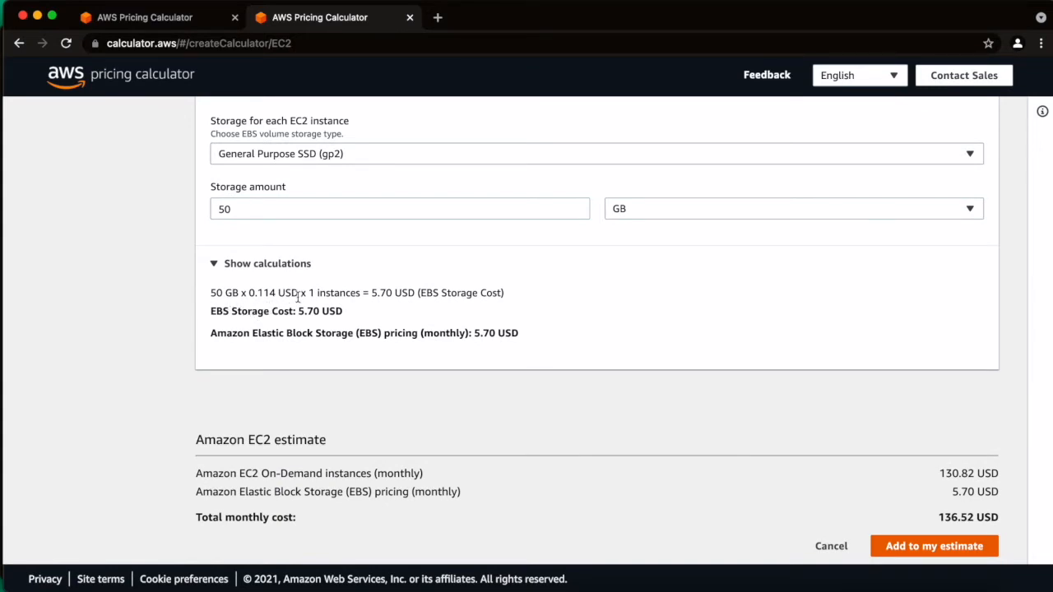
left_click_drag(277, 295, 251, 293)
left_click_drag(372, 292, 408, 294)
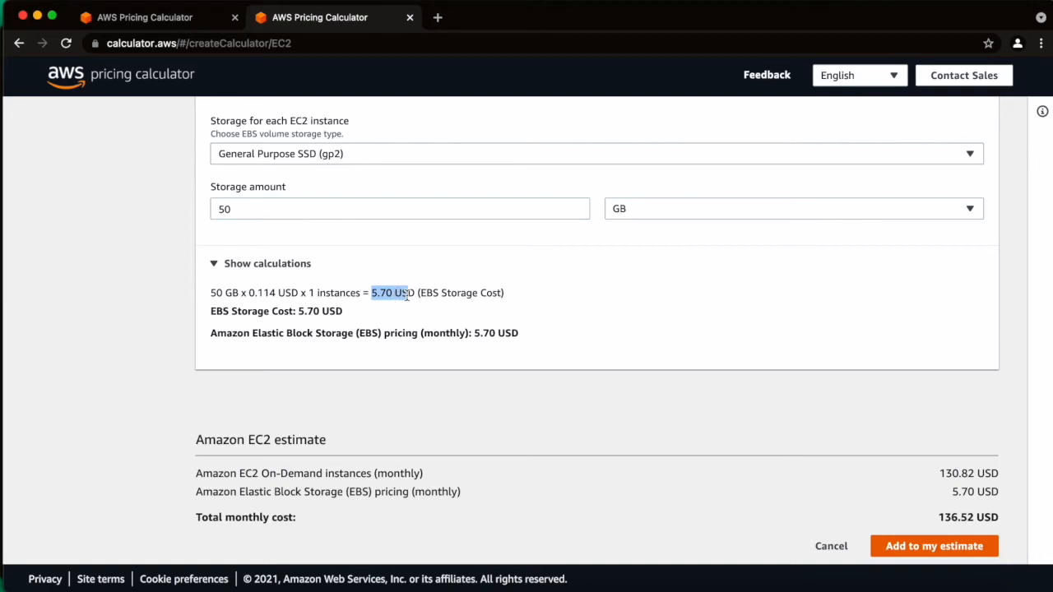
left_click(449, 328)
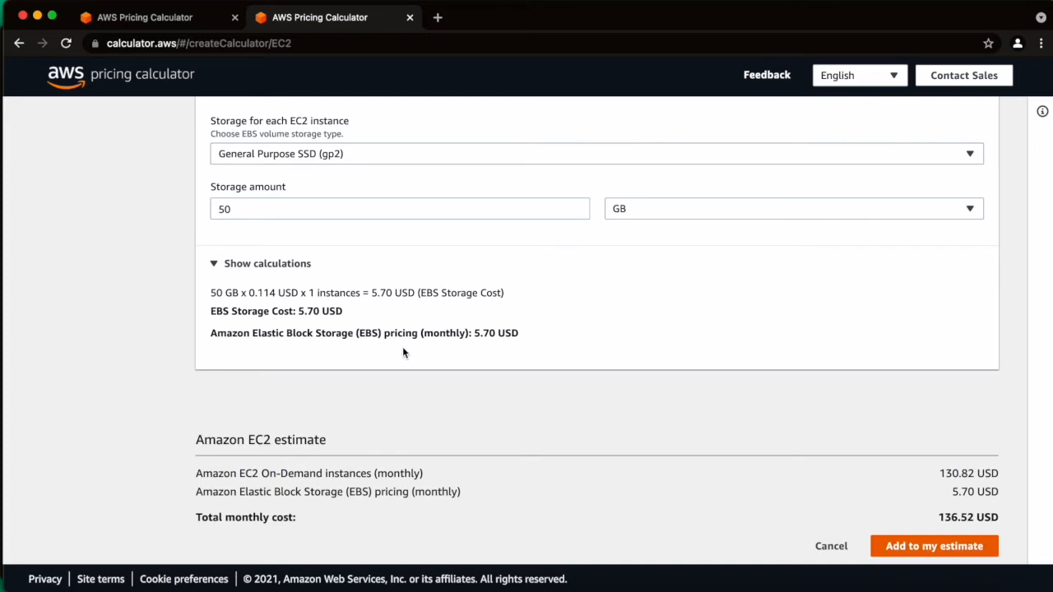
left_click_drag(518, 335, 465, 329)
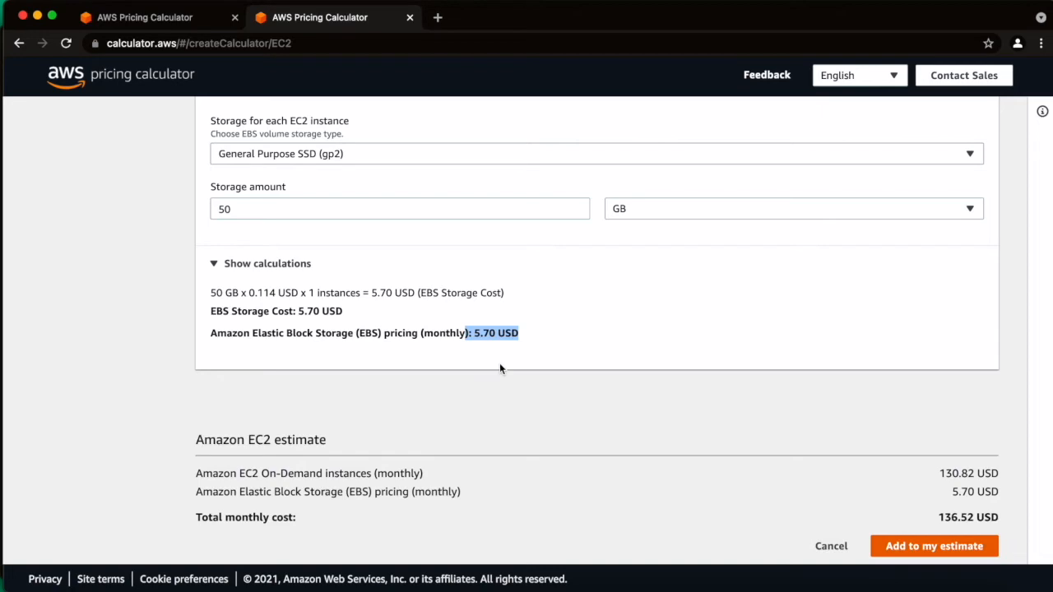
Check the monthly EC2 and EBS costs and add the configured EC2 service to the estimate
scroll(499, 365, "down", 2)
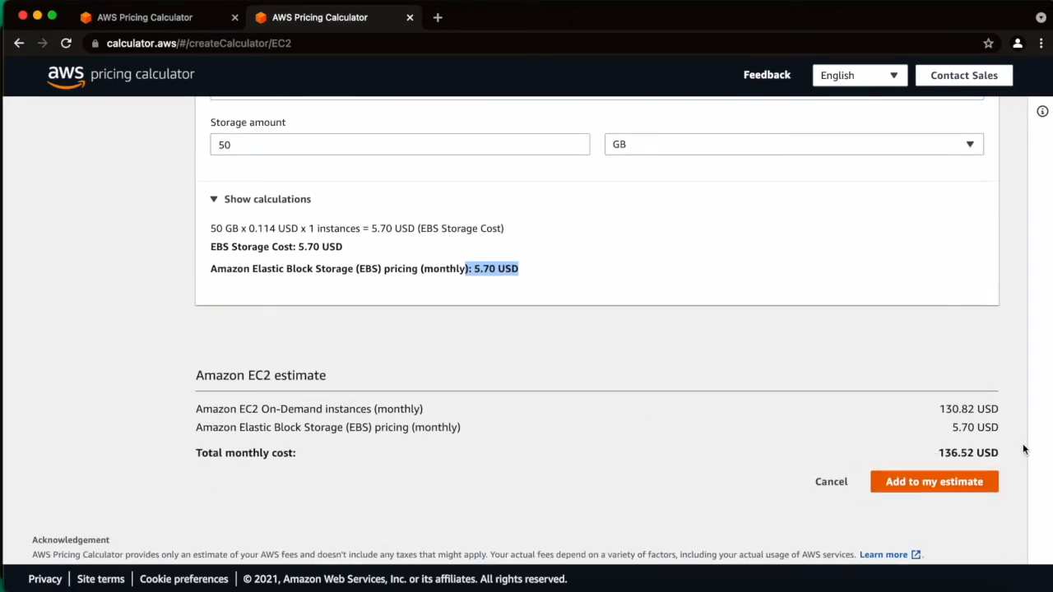
left_click_drag(197, 427, 346, 425)
left_click_drag(213, 409, 418, 408)
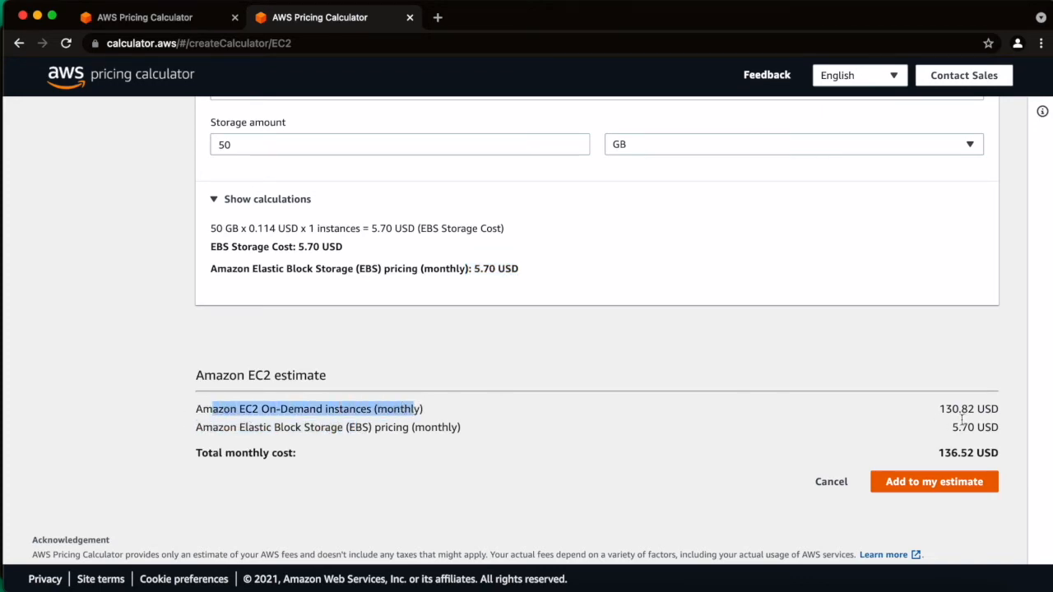
left_click_drag(202, 428, 371, 439)
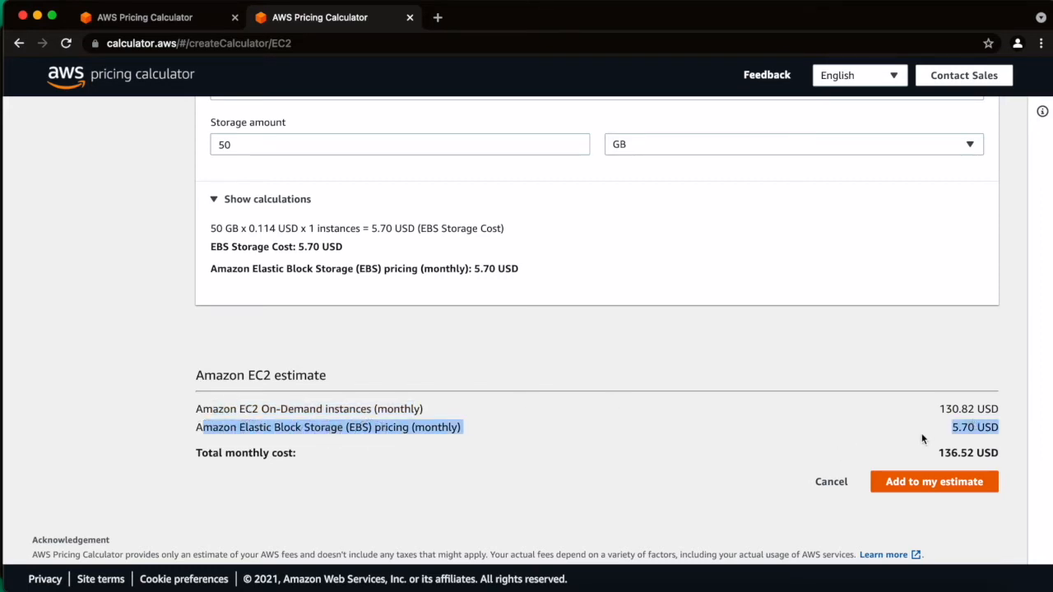
left_click(890, 432)
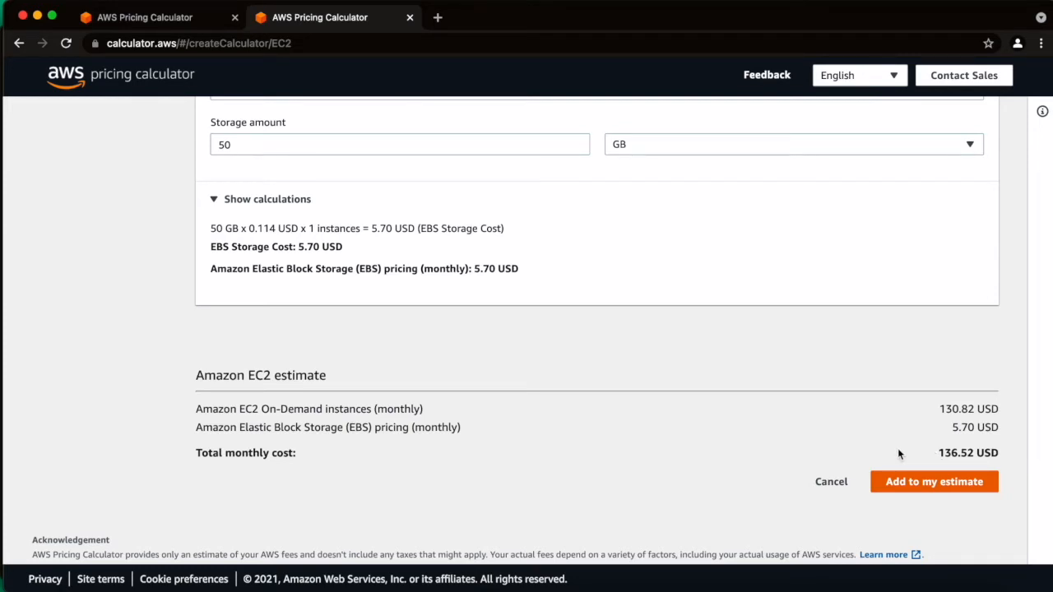
left_click(923, 487)
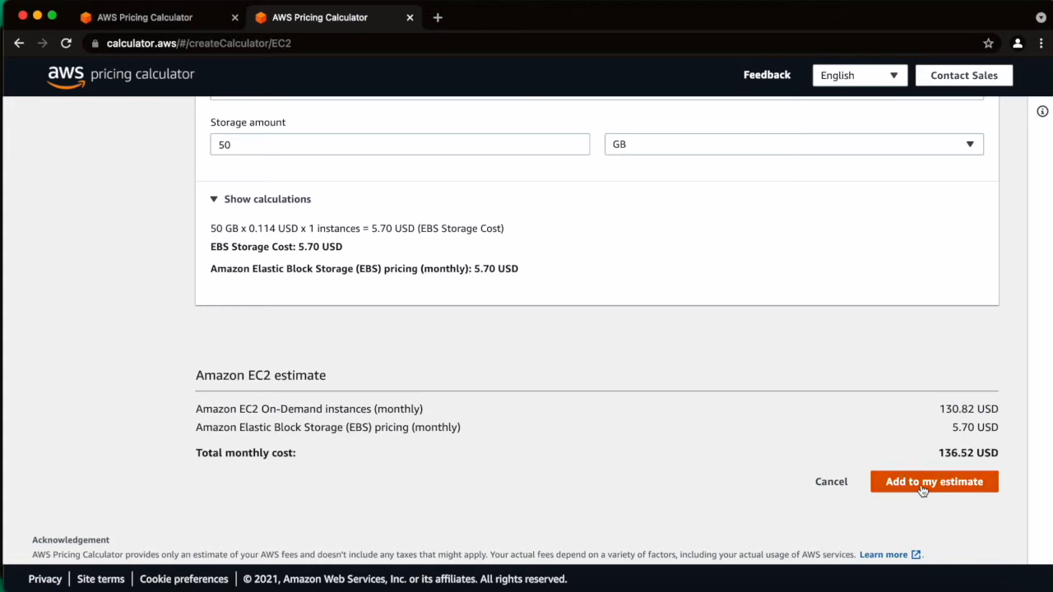
scroll(466, 360, "down", 2)
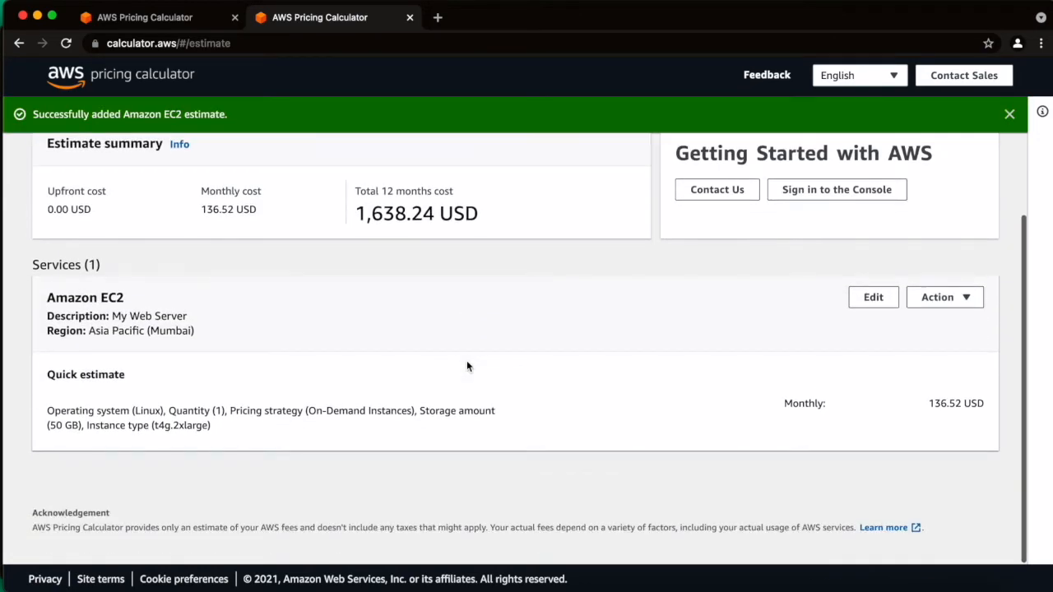
Review the upfront, monthly and total 12 months costs in the estimate summary along with the Amazon EC2 service details
scroll(466, 360, "up", 2)
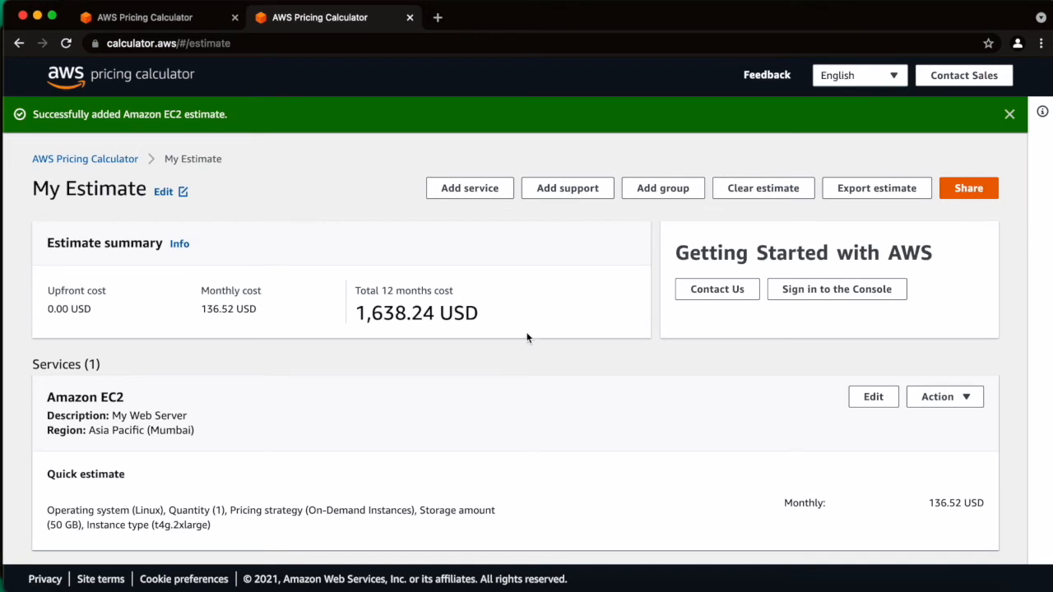
scroll(527, 338, "down", 1)
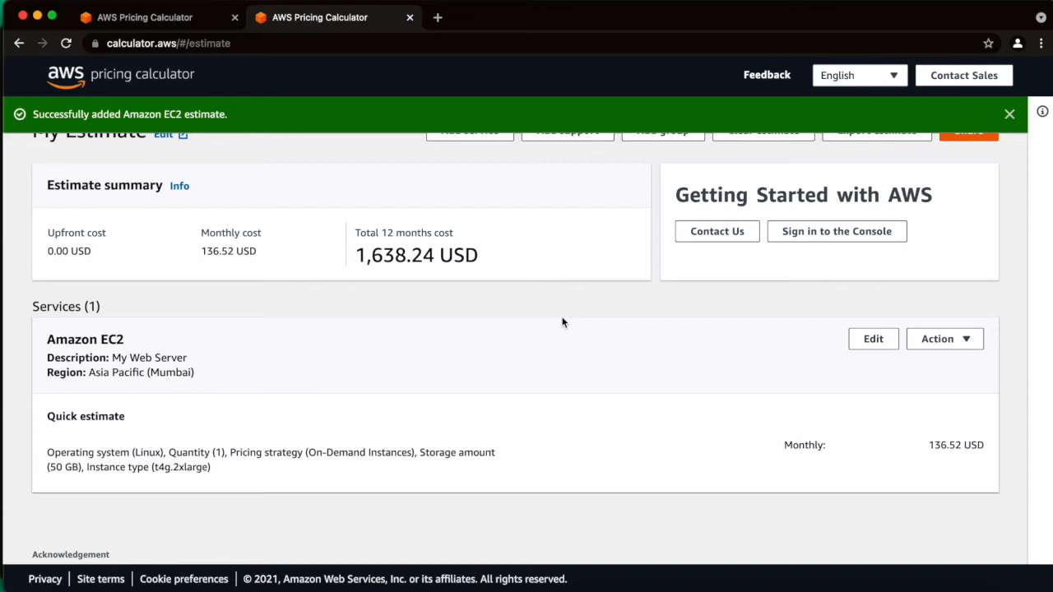
left_click_drag(356, 230, 473, 243)
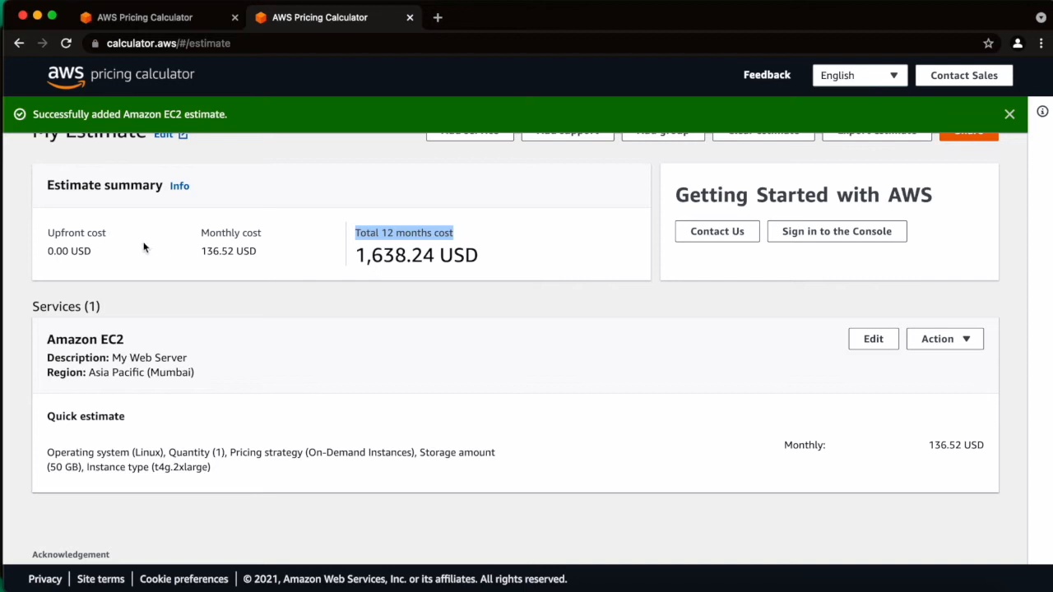
left_click_drag(53, 233, 108, 235)
left_click_drag(212, 232, 260, 235)
left_click(289, 256)
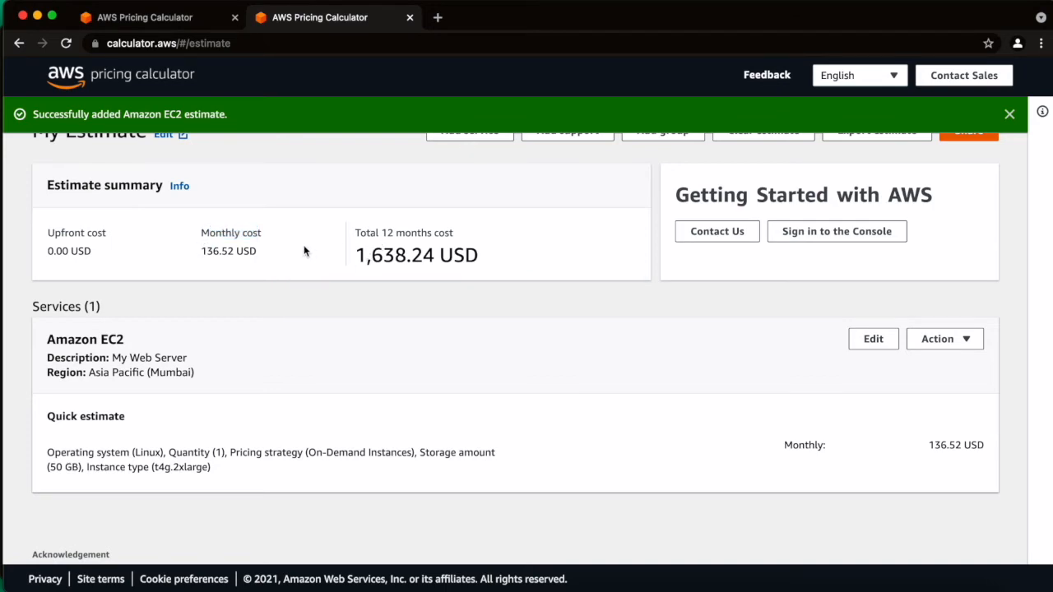
left_click_drag(353, 257, 508, 261)
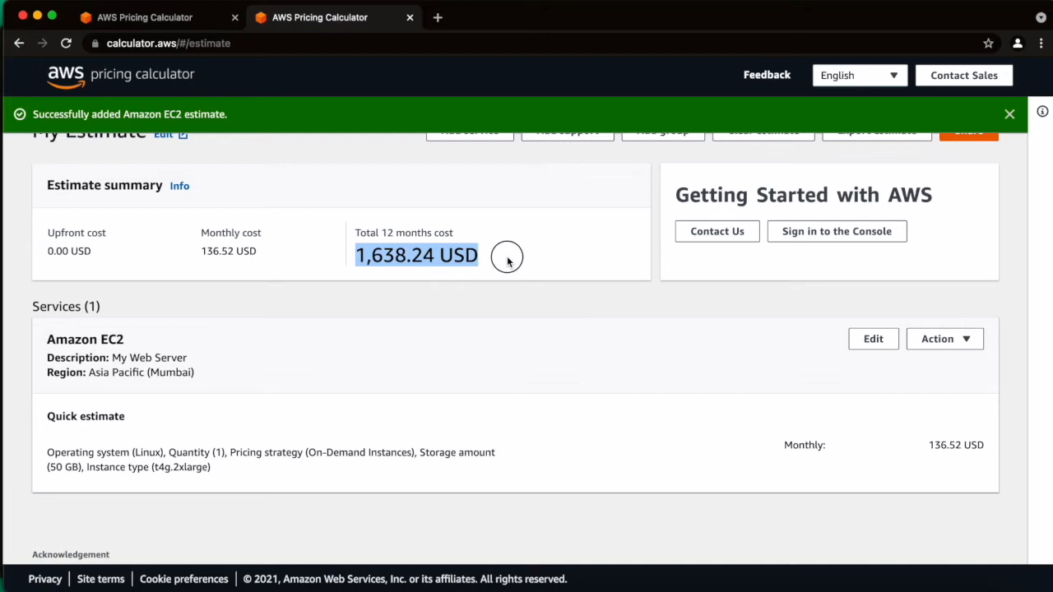
scroll(507, 261, "down", 1)
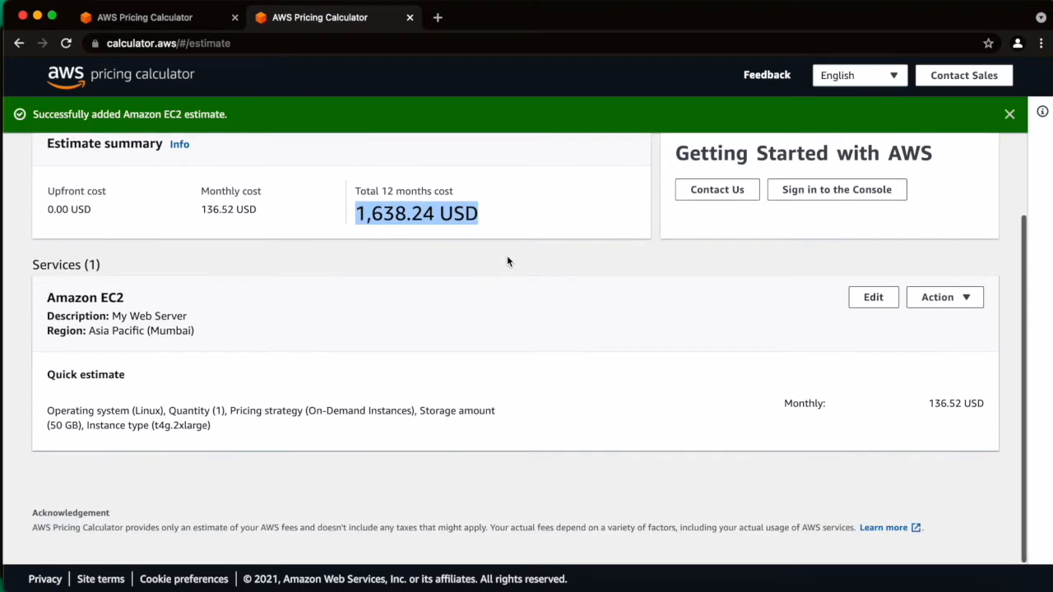
scroll(507, 261, "up", 2)
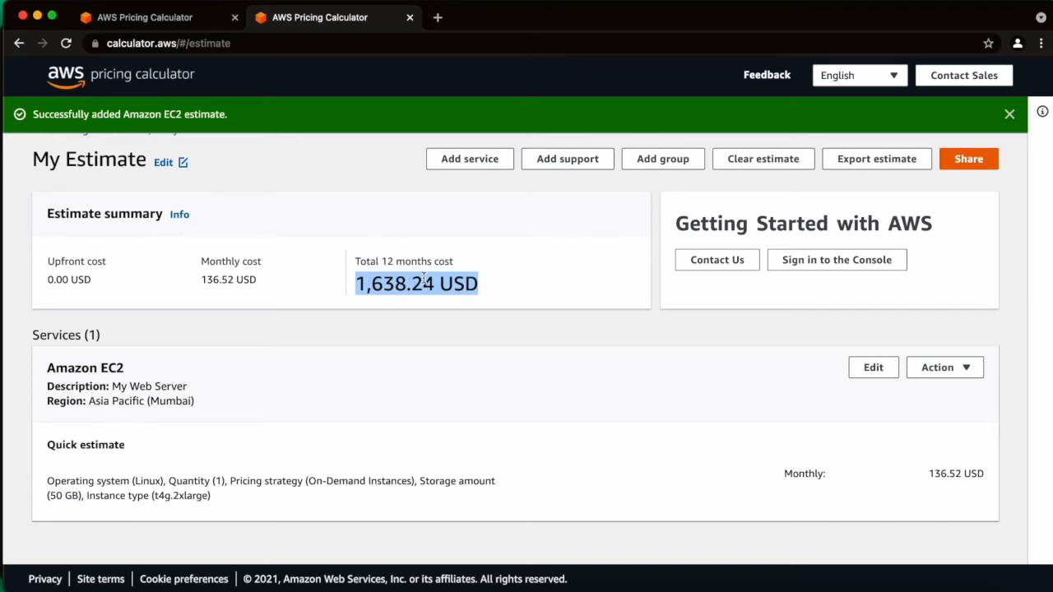
Reopen the Amazon EC2 service in the estimate for editing and change its pricing model to EC2 Instance Savings Plans
left_click(872, 369)
scroll(667, 358, "down", 6)
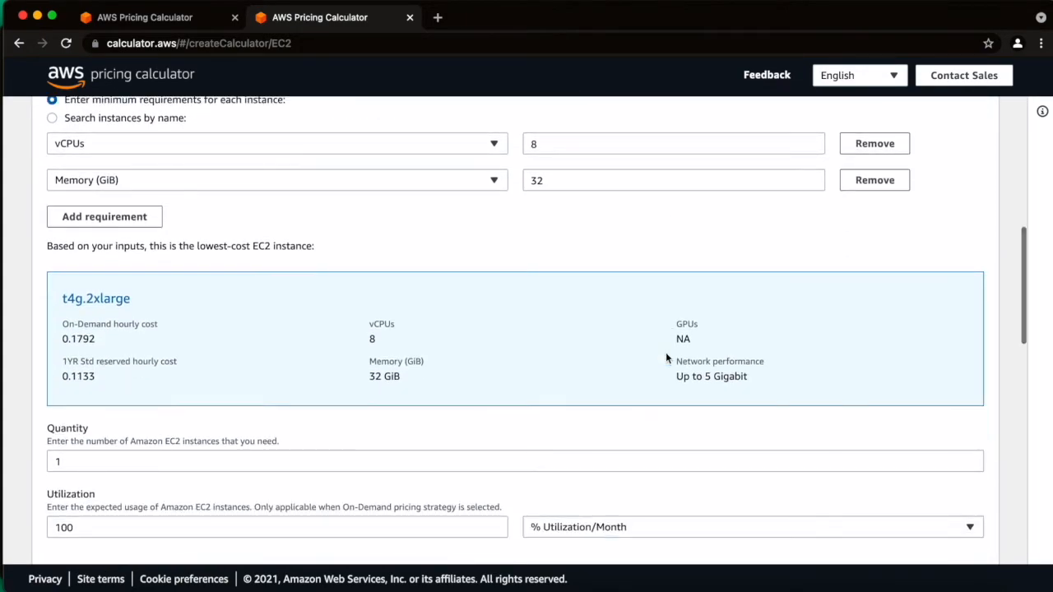
scroll(666, 358, "down", 3)
scroll(666, 358, "up", 2)
scroll(666, 358, "down", 4)
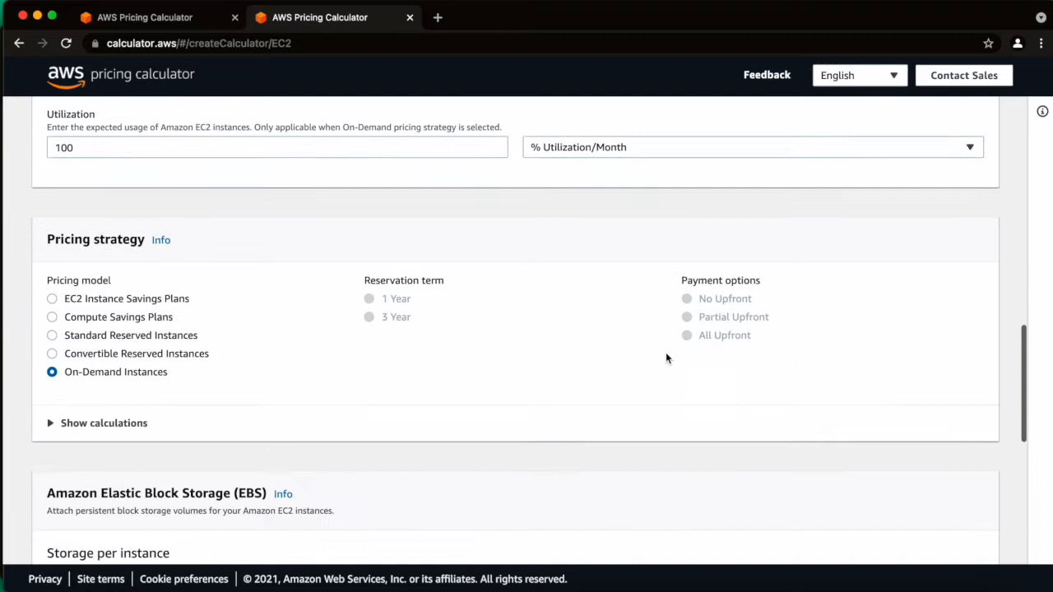
left_click(52, 342)
left_click(52, 360)
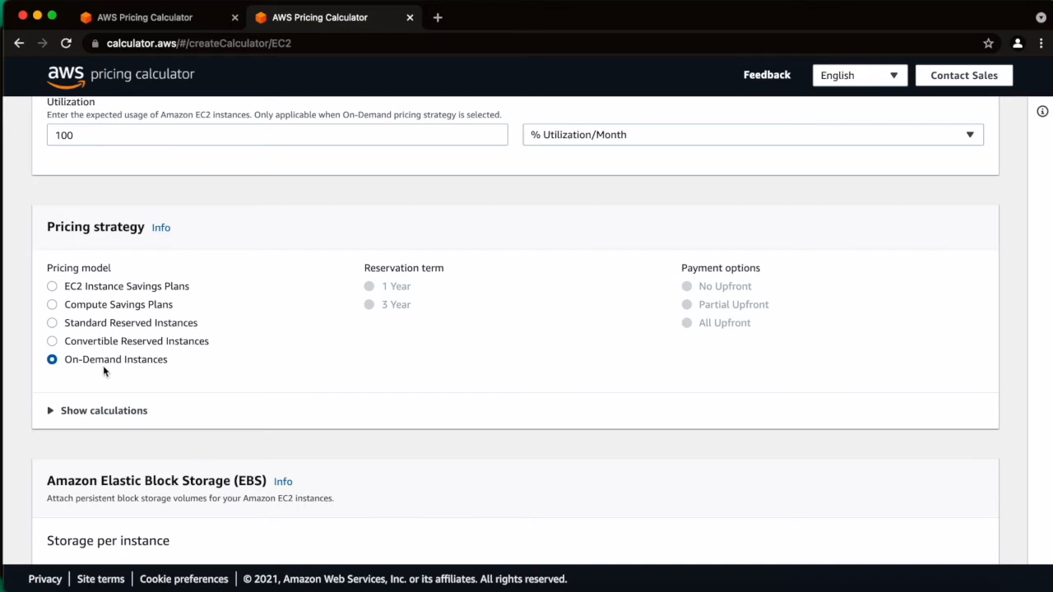
left_click(52, 287)
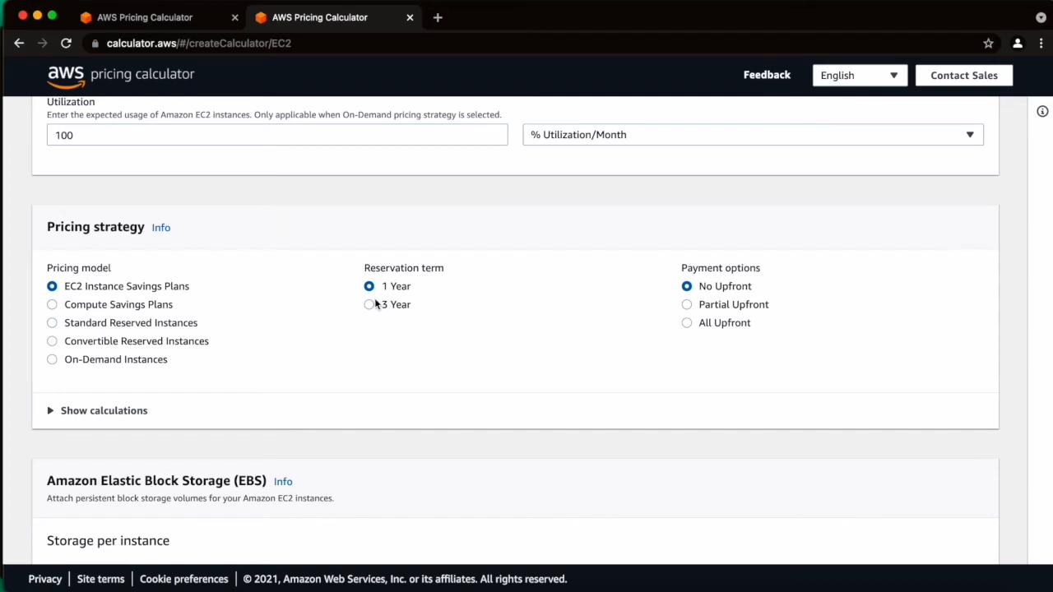
Try the 3 Year reservation term for the savings plan and return to 1 Year
scroll(390, 365, "down", 1)
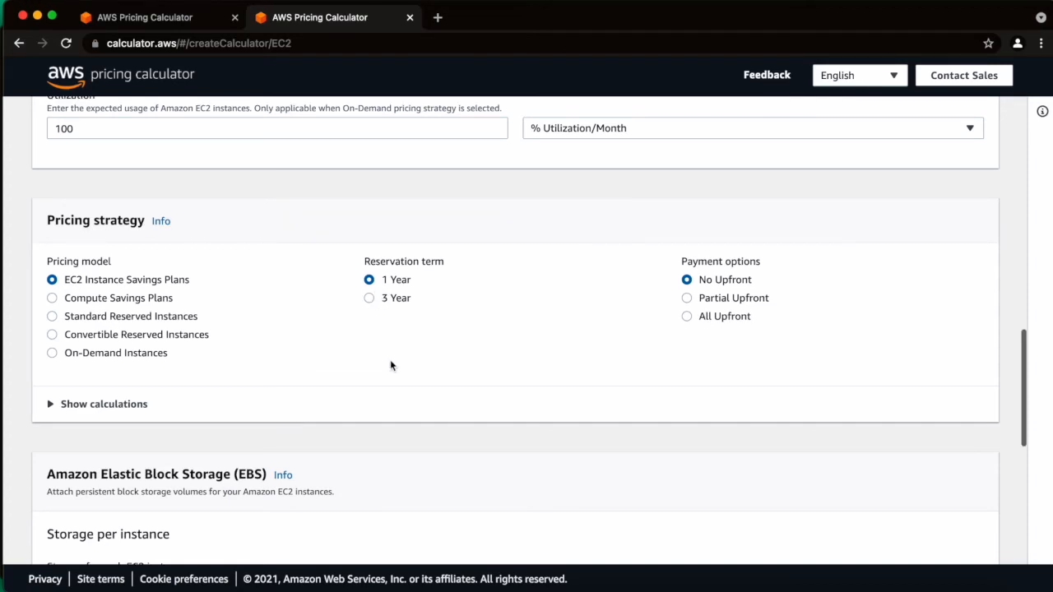
left_click(369, 298)
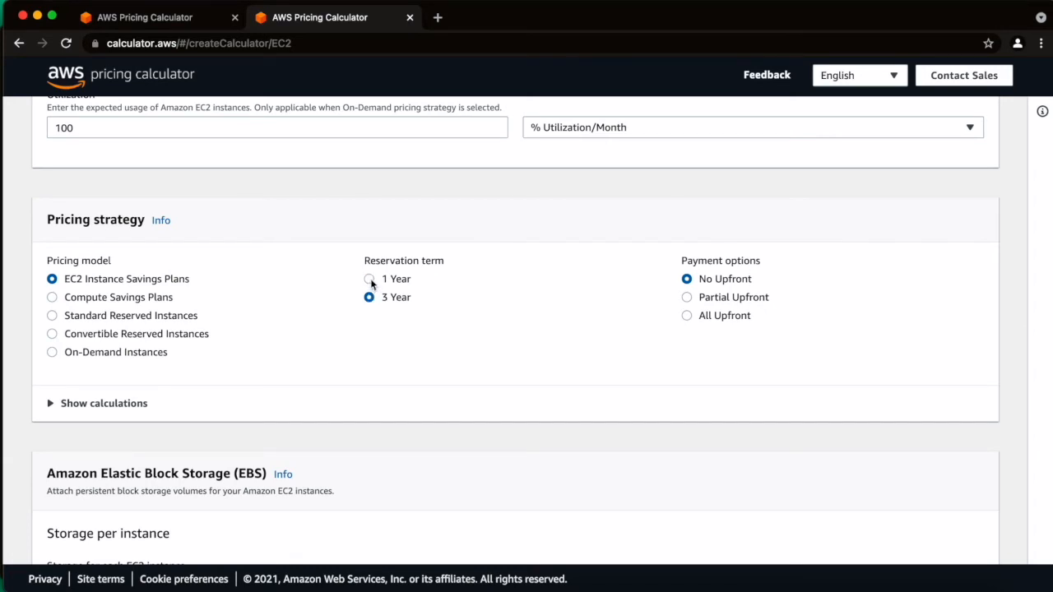
left_click(369, 279)
Check the monthly EBS storage and EC2 Instance Savings Plans costs for the 1 Year term
scroll(430, 360, "down", 3)
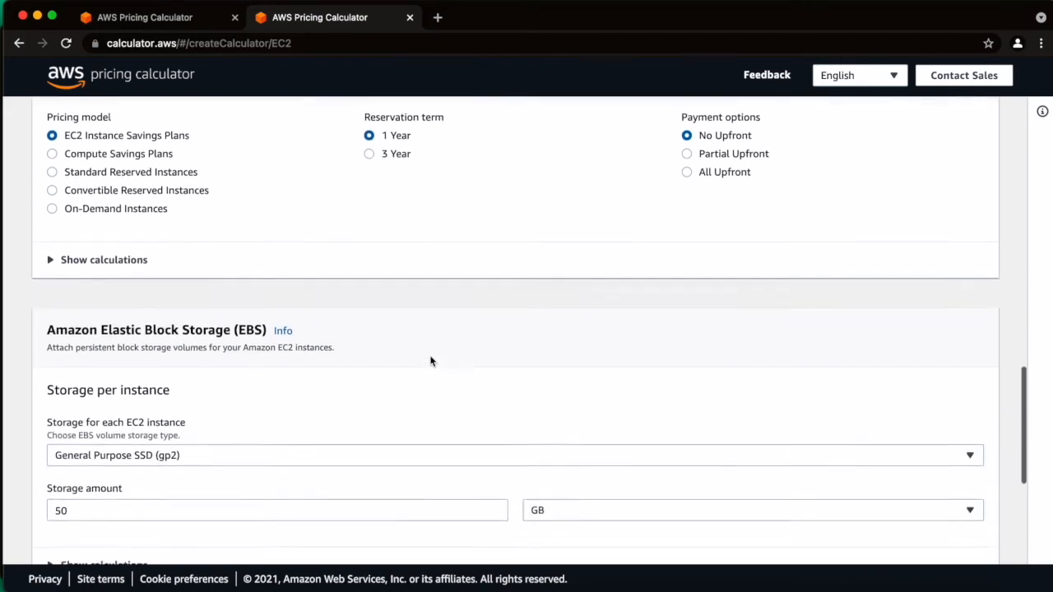
scroll(430, 360, "down", 5)
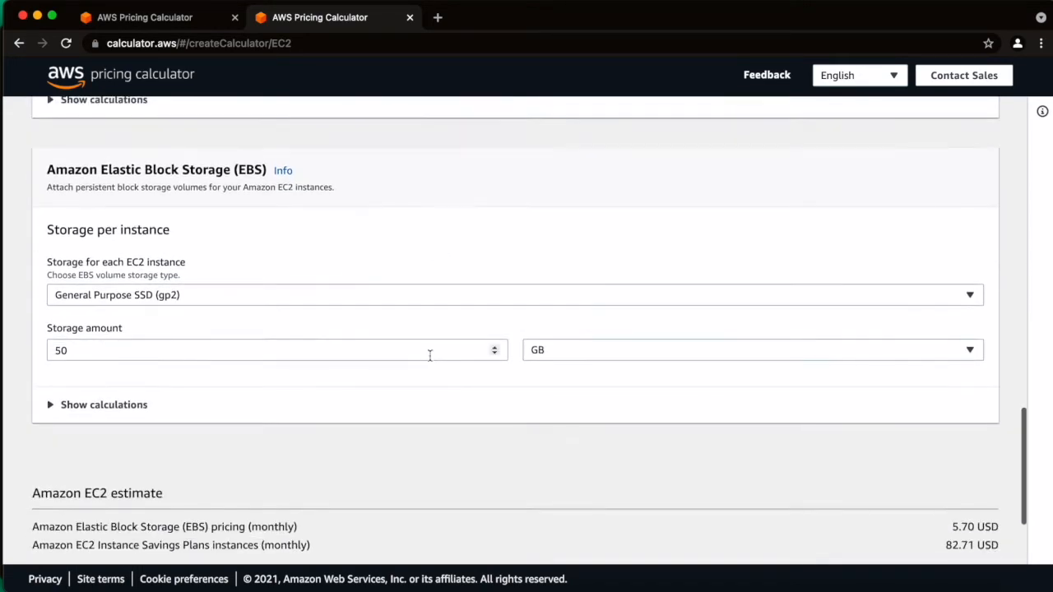
scroll(430, 355, "down", 2)
scroll(429, 356, "up", 2)
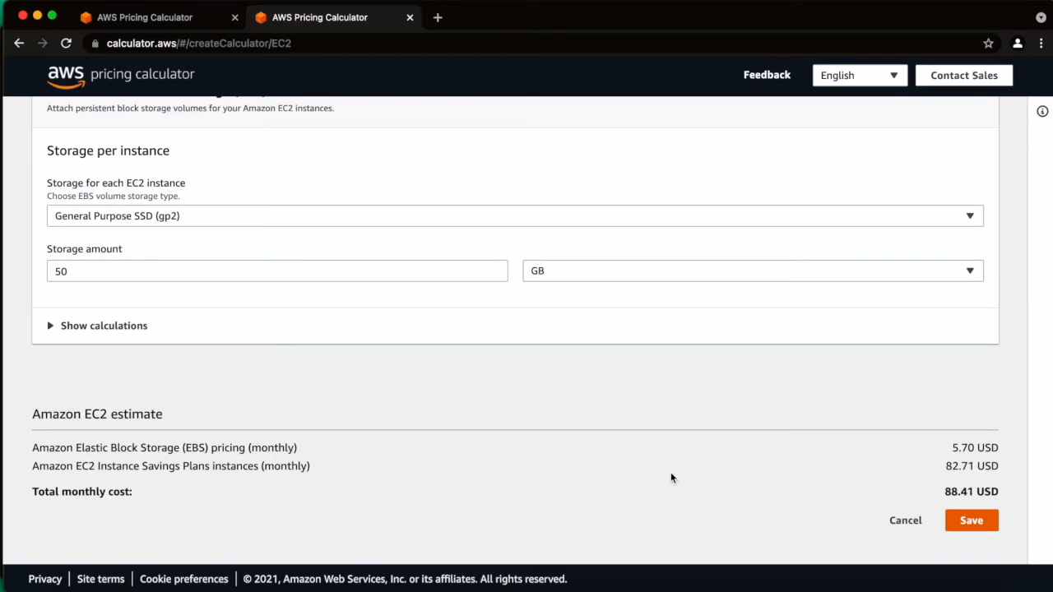
left_click_drag(945, 465, 1008, 473)
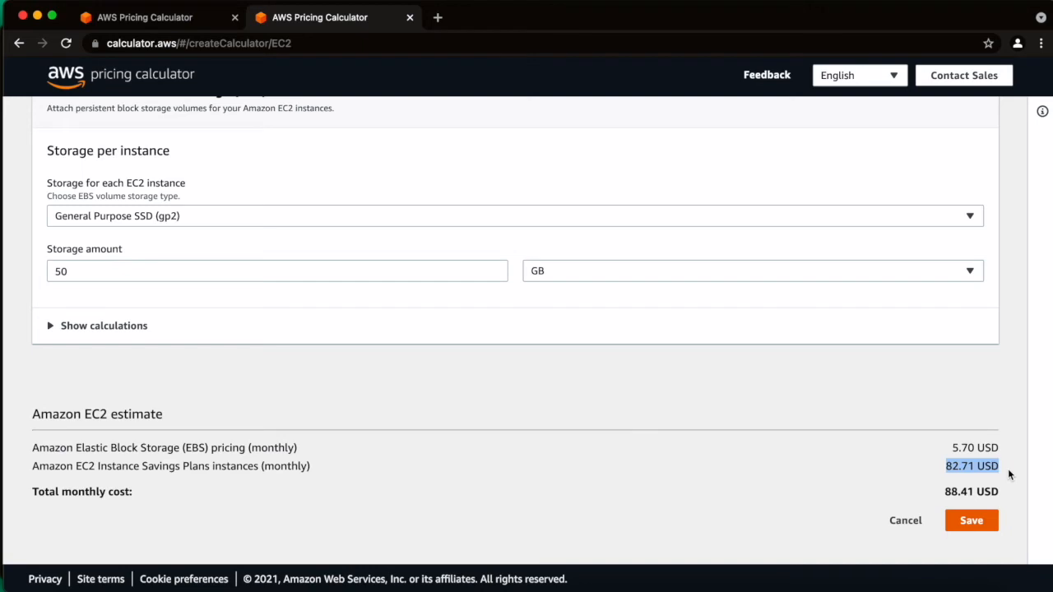
left_click_drag(946, 447, 997, 446)
left_click(948, 460)
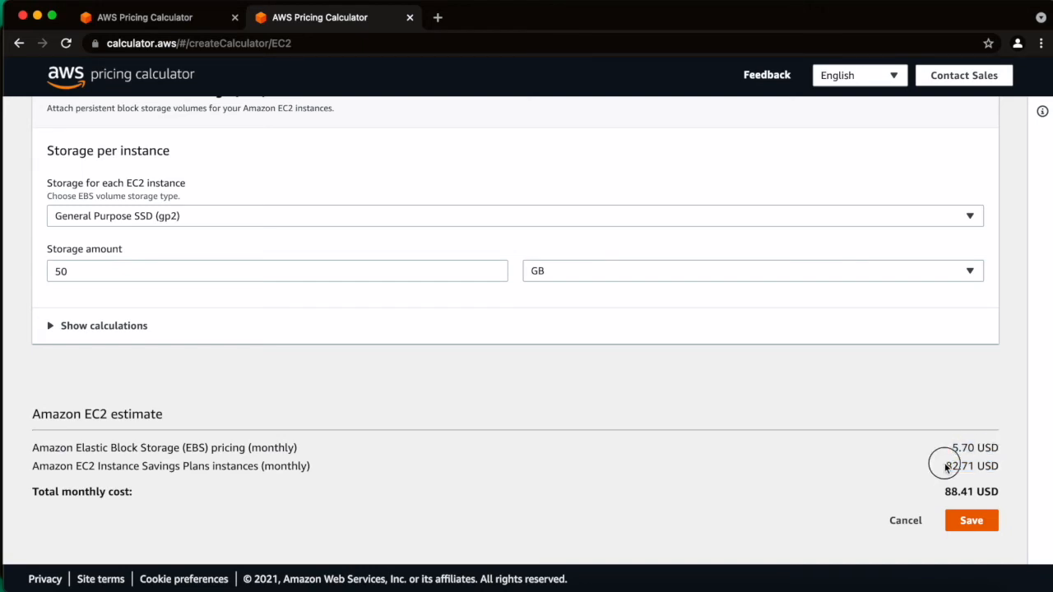
triple_click(1002, 468)
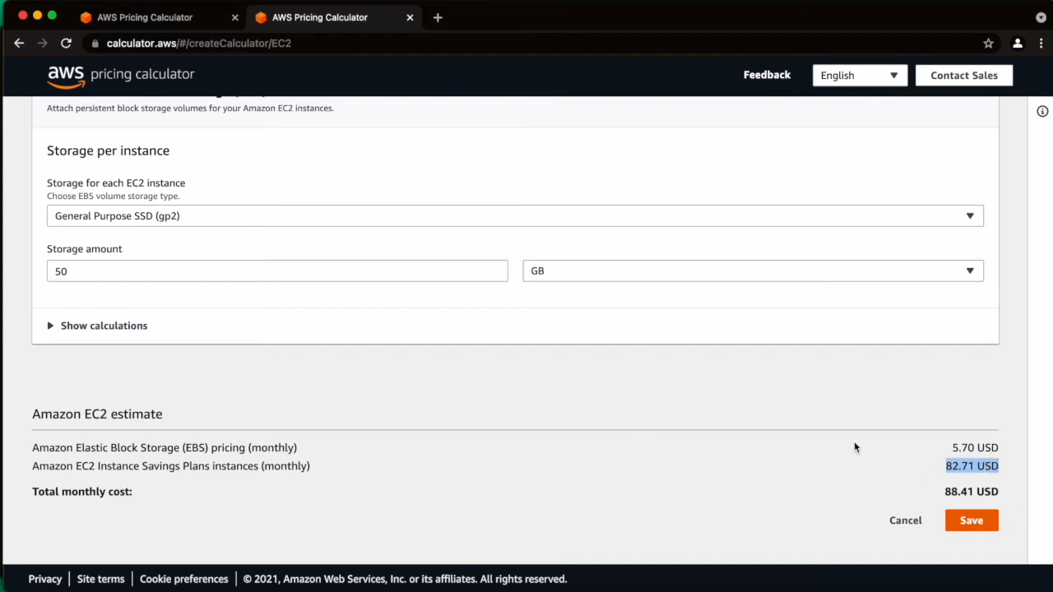
Set the savings plan's reservation term to 3 Year and check the total monthly cost
scroll(853, 445, "up", 5)
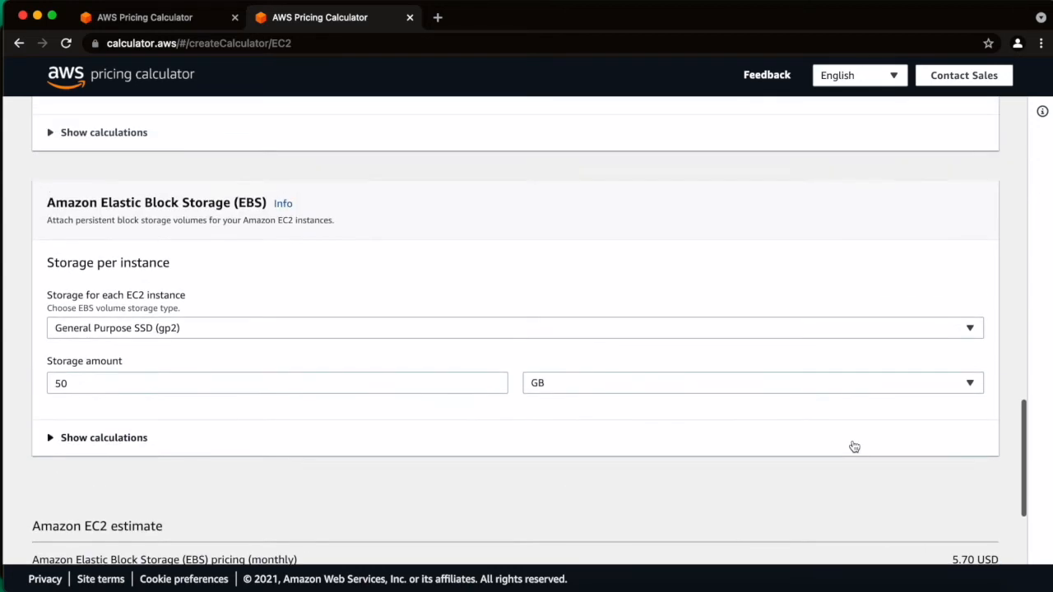
left_click(368, 238)
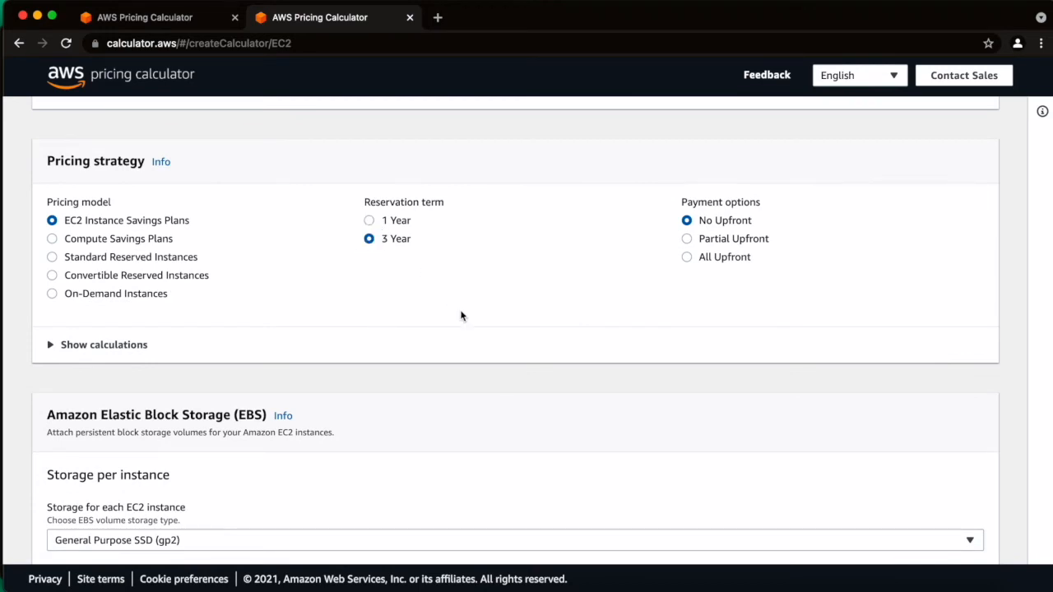
scroll(461, 316, "down", 5)
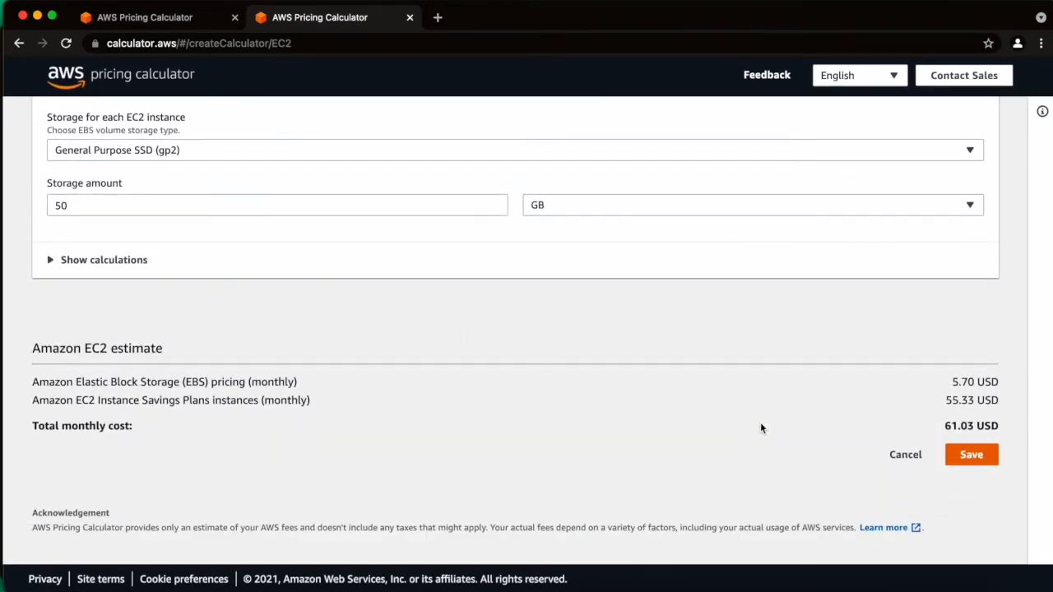
left_click_drag(943, 426, 1007, 422)
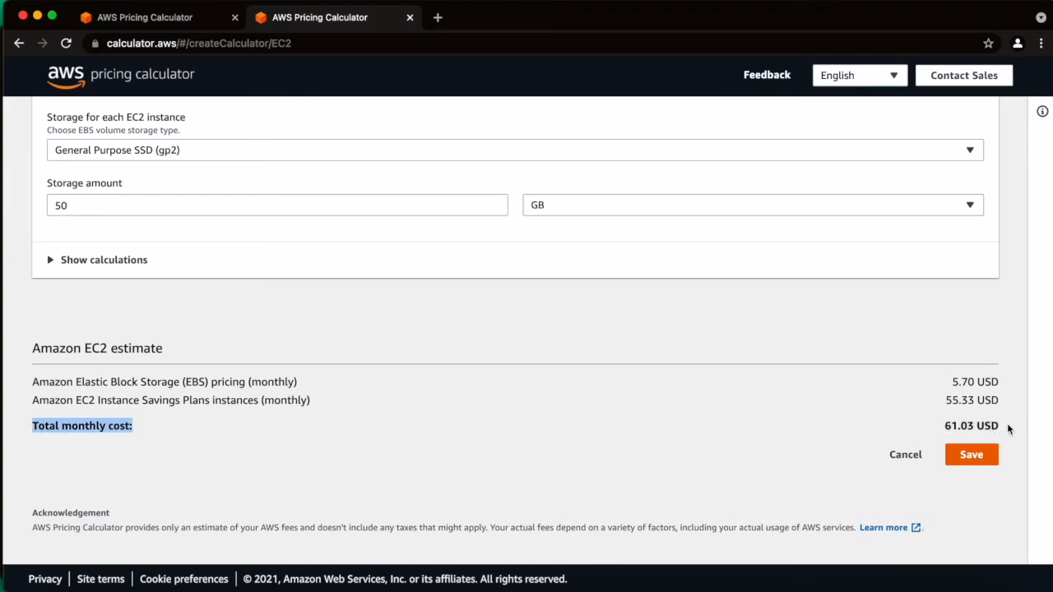
left_click_drag(928, 426, 1018, 424)
left_click_drag(946, 426, 839, 449)
Review the EC2 instance specifications, pricing strategy and storage settings, and save the edited service to the estimate
scroll(938, 426, "up", 10)
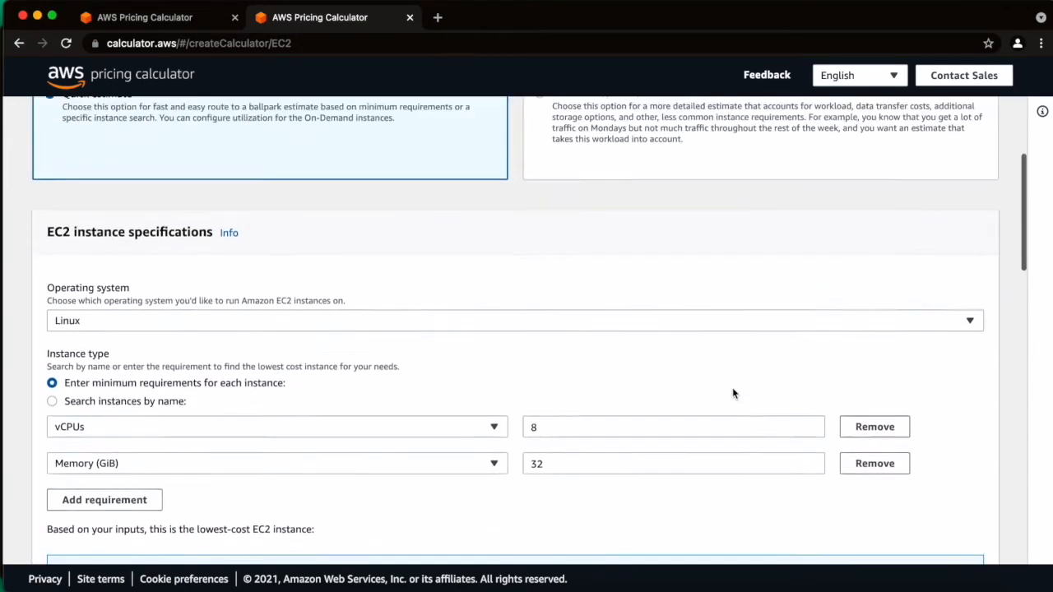
scroll(732, 388, "down", 3)
scroll(732, 388, "down", 6)
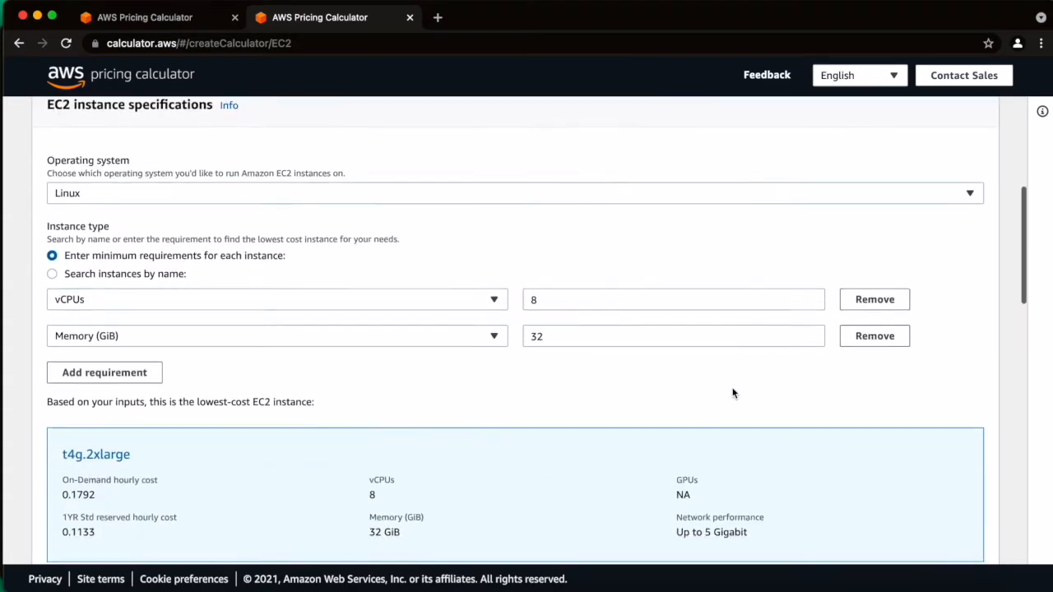
scroll(732, 388, "up", 3)
scroll(733, 392, "down", 4)
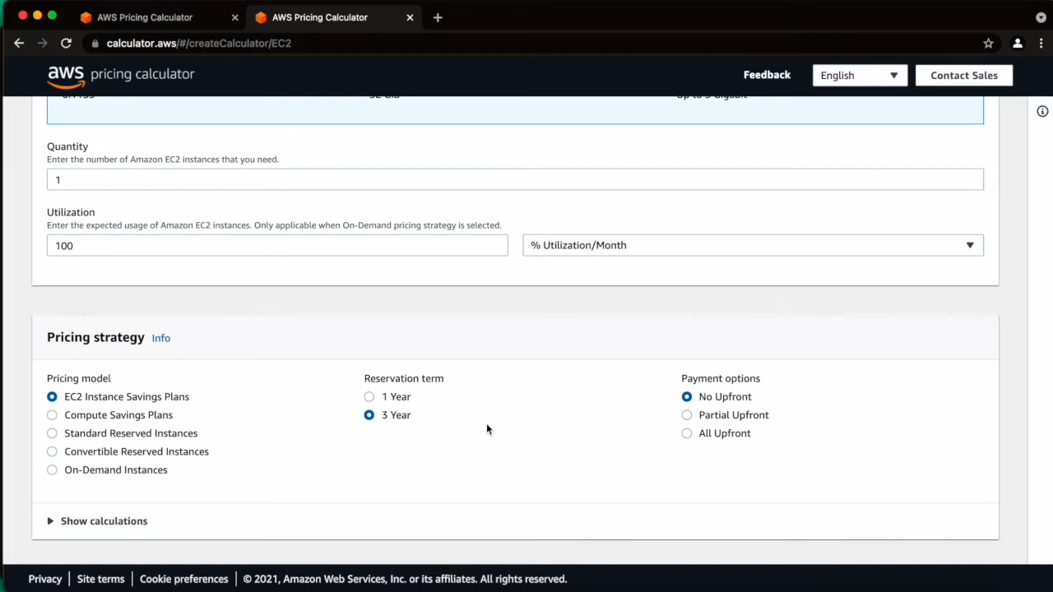
scroll(461, 428, "down", 3)
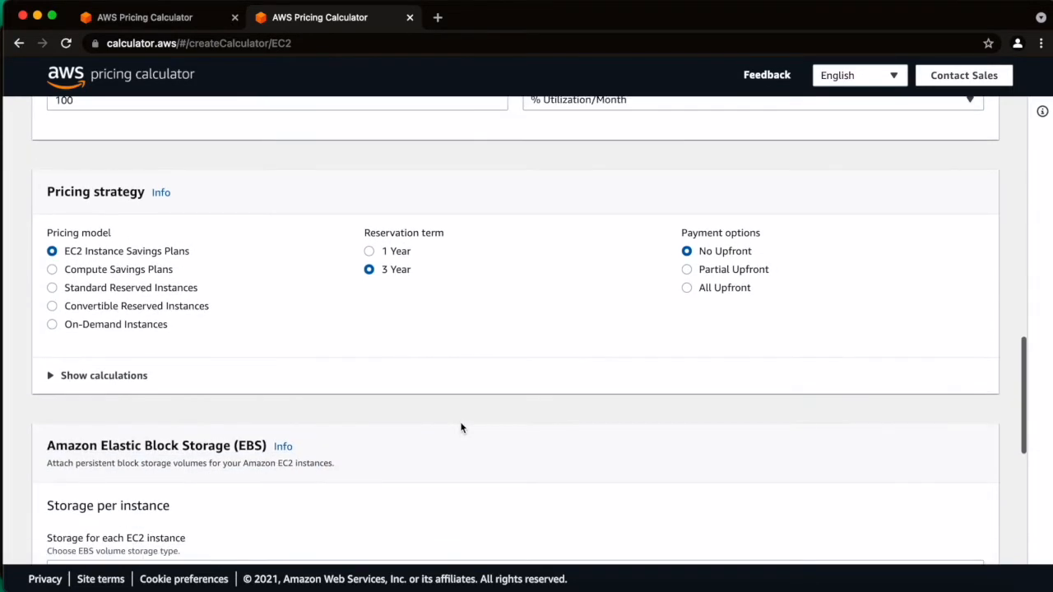
scroll(460, 428, "down", 7)
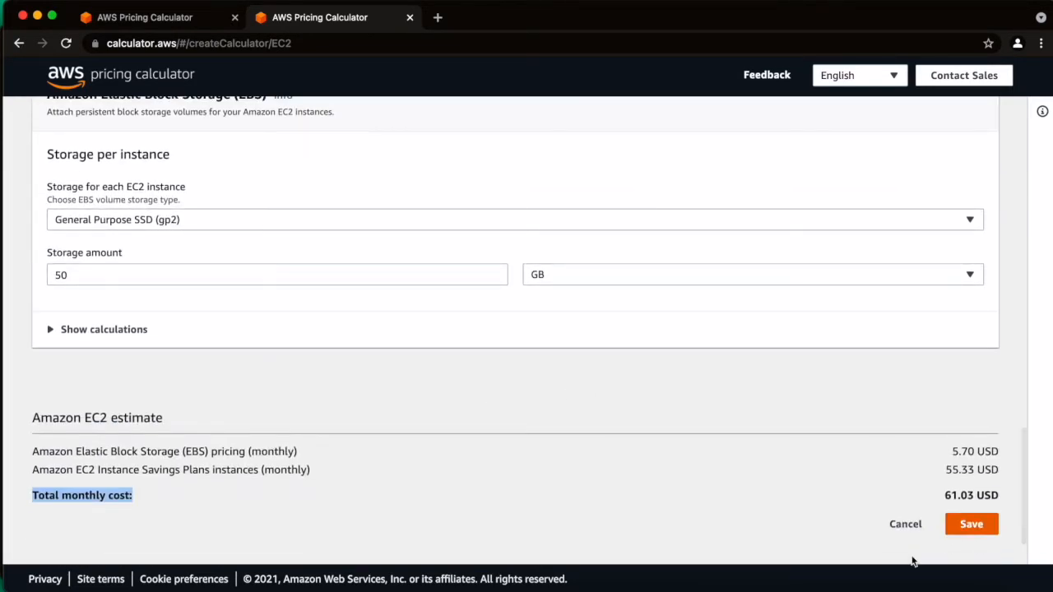
left_click(966, 533)
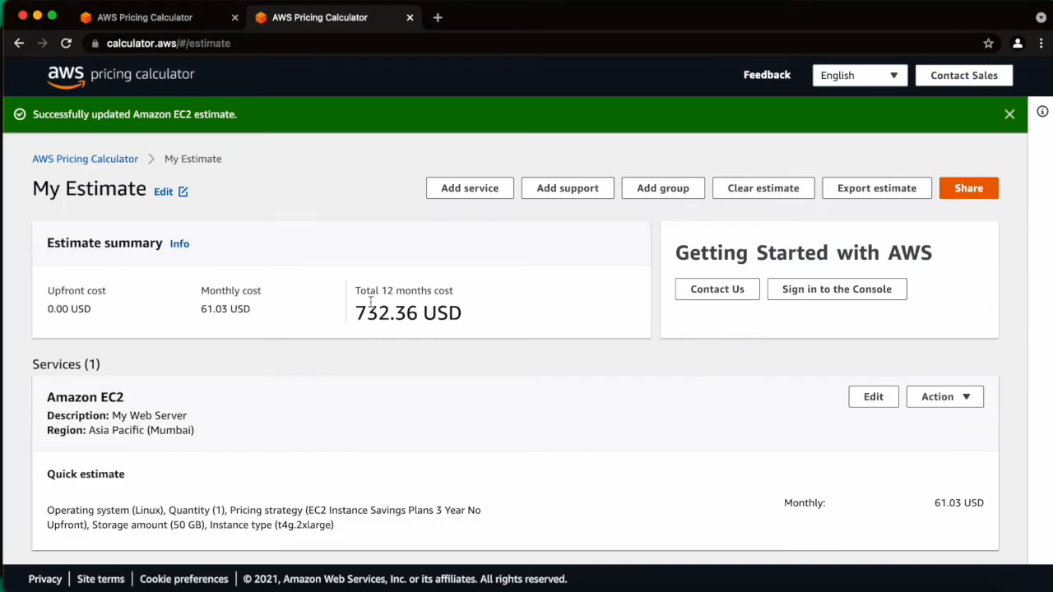
Check the updated total 12 months cost and the savings plan details in My Estimate
left_click_drag(356, 311, 463, 320)
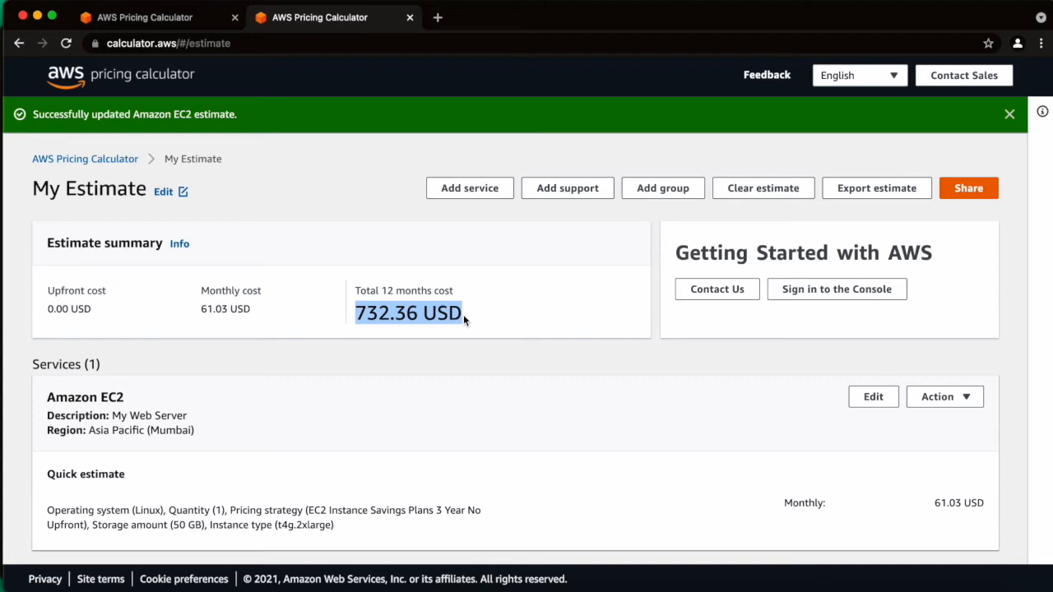
scroll(464, 320, "down", 2)
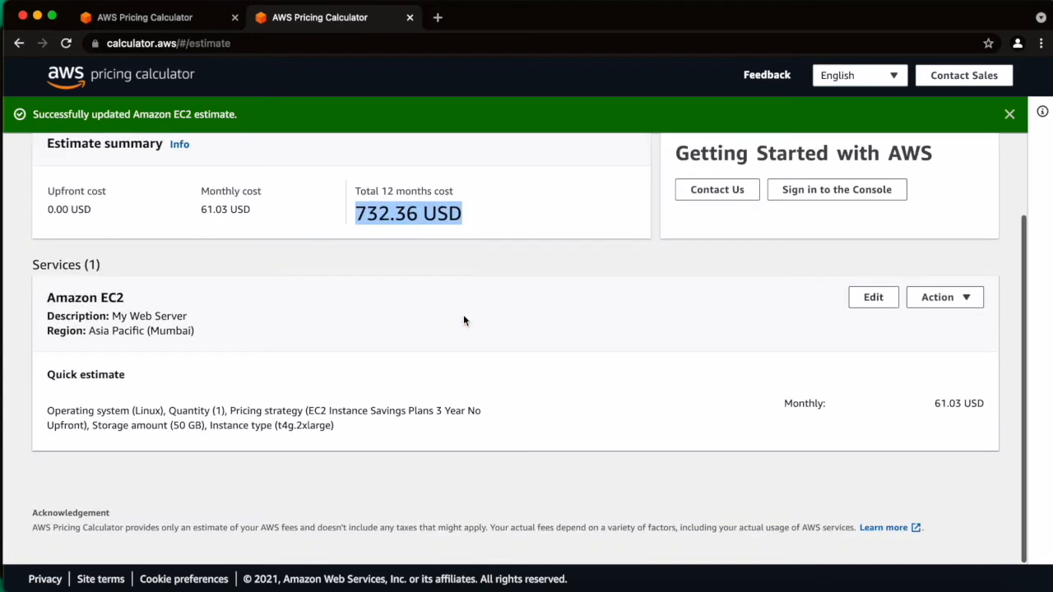
scroll(463, 320, "up", 2)
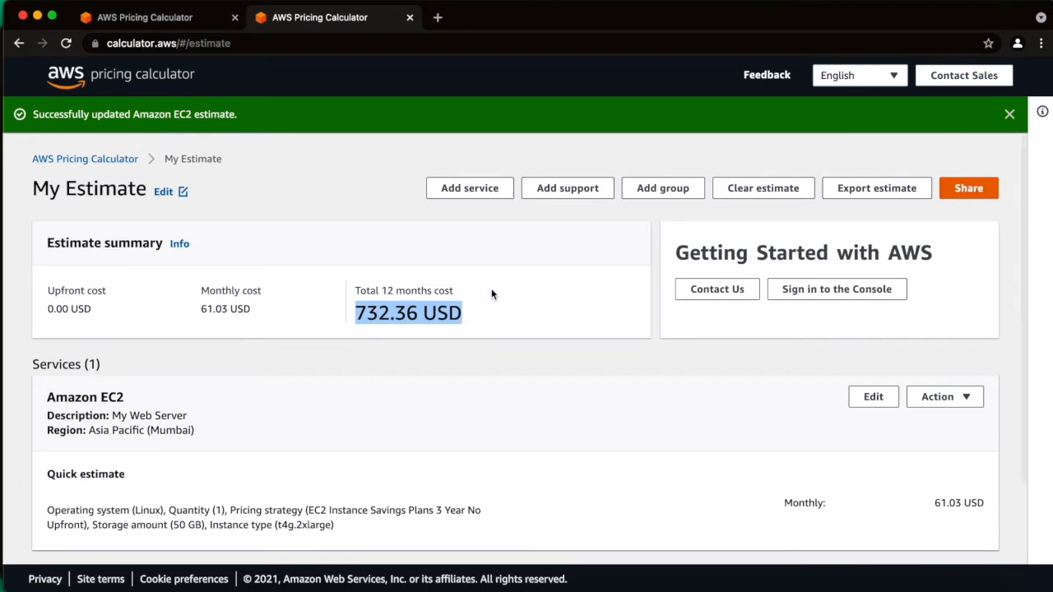
Add another service to the estimate and open the configuration for Amazon CloudWatch
left_click(470, 188)
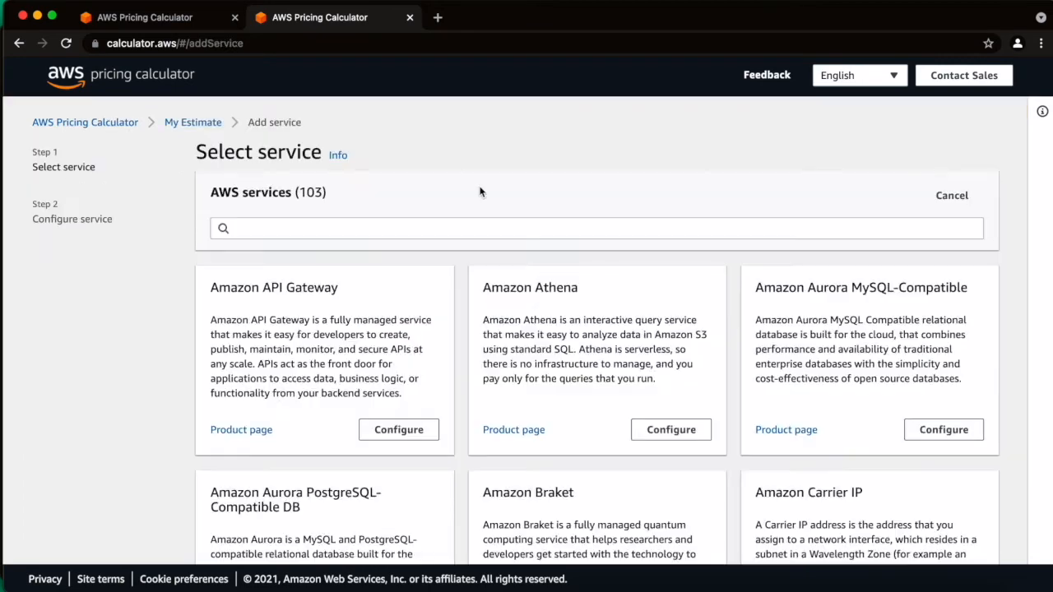
scroll(483, 336, "down", 3)
scroll(484, 343, "down", 5)
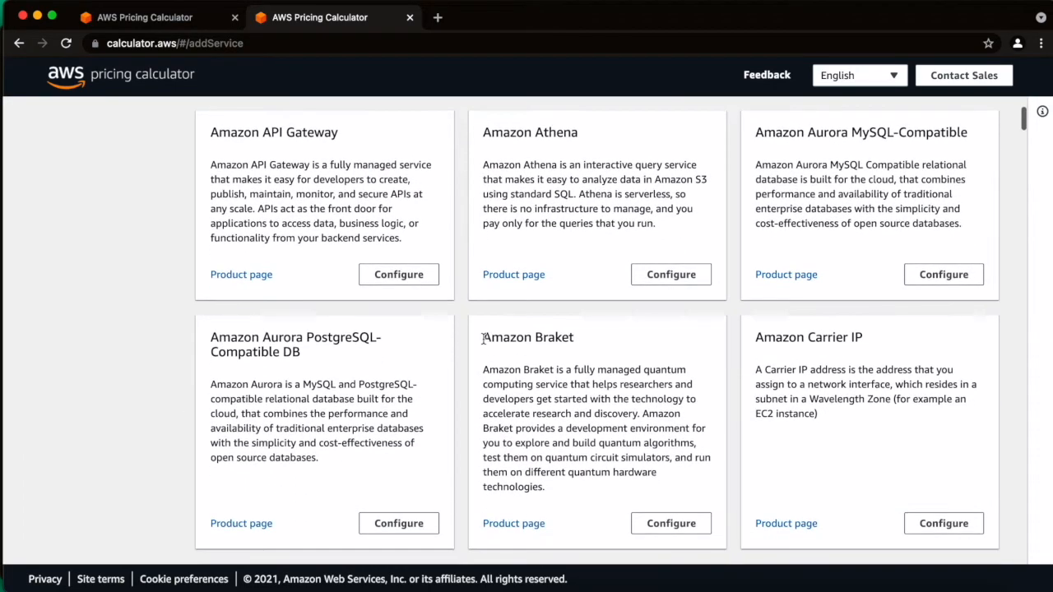
scroll(483, 338, "down", 3)
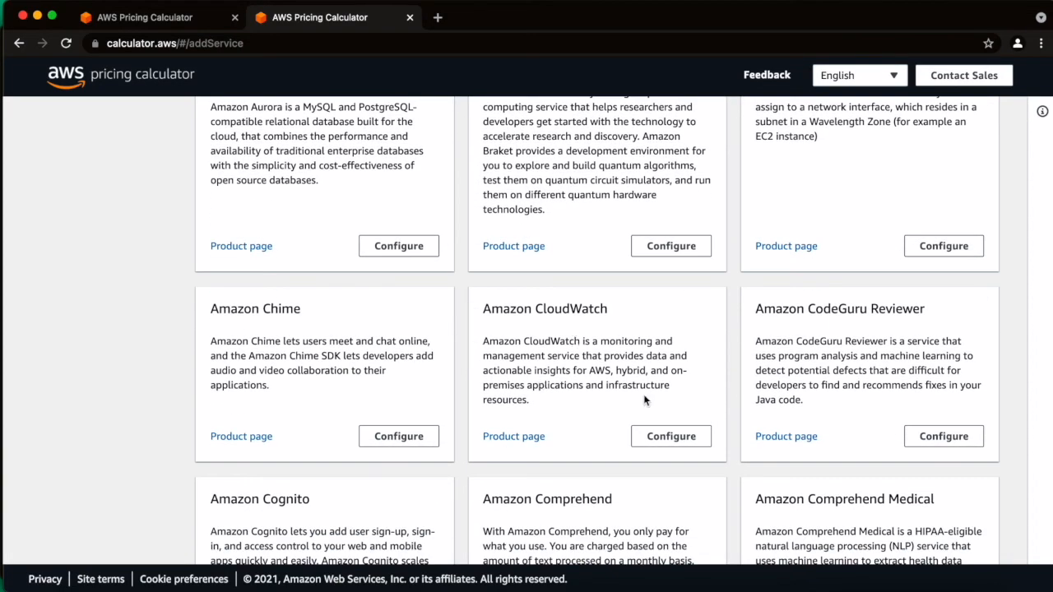
left_click(666, 435)
Describe the CloudWatch service as "my-web server" and confirm Asia Pacific (Mumbai) as its region
left_click(326, 200)
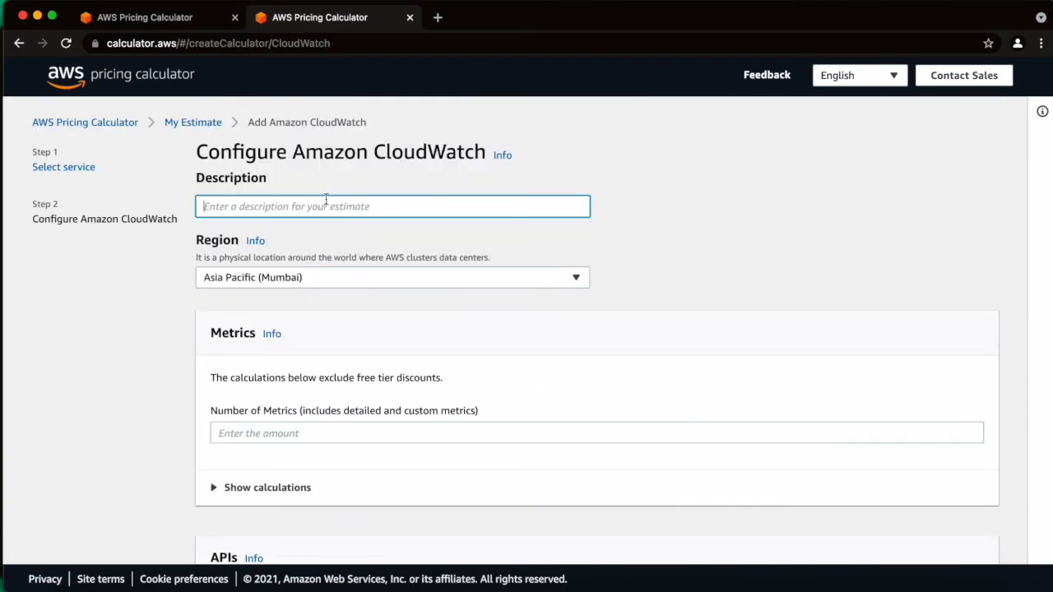
type("my-web server")
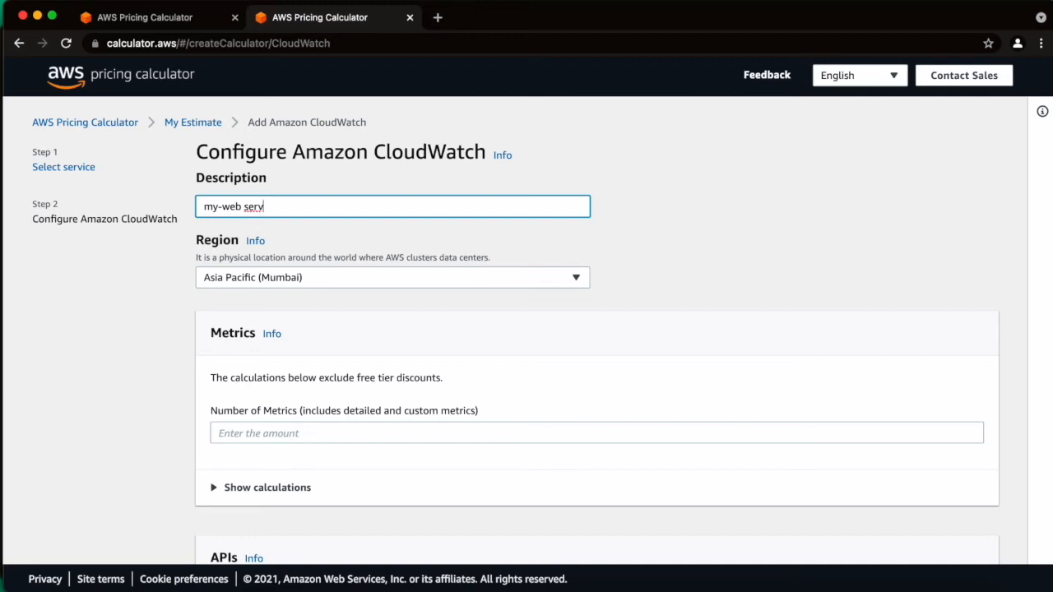
left_click(312, 277)
left_click(301, 329)
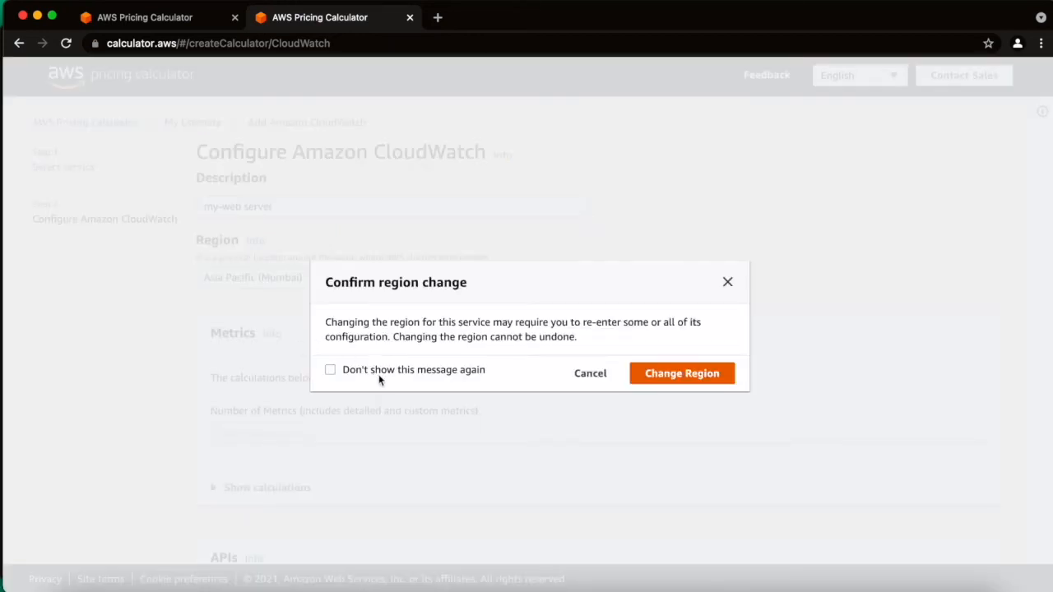
left_click(641, 374)
Set the number of CloudWatch metrics to 100 with the Metrics cost calculations expanded
scroll(642, 378, "down", 3)
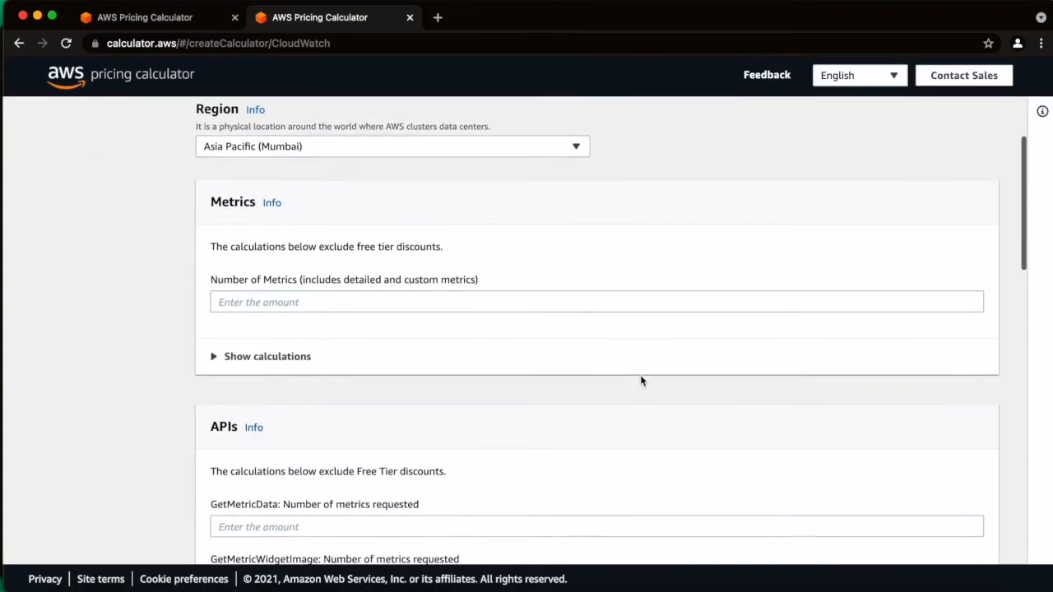
left_click(324, 302)
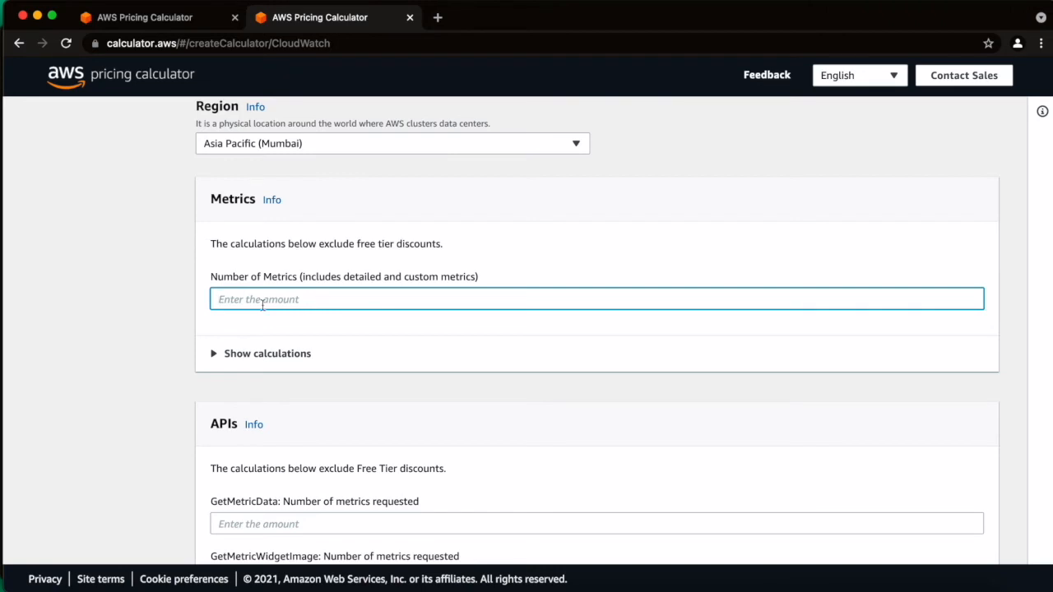
left_click(224, 355)
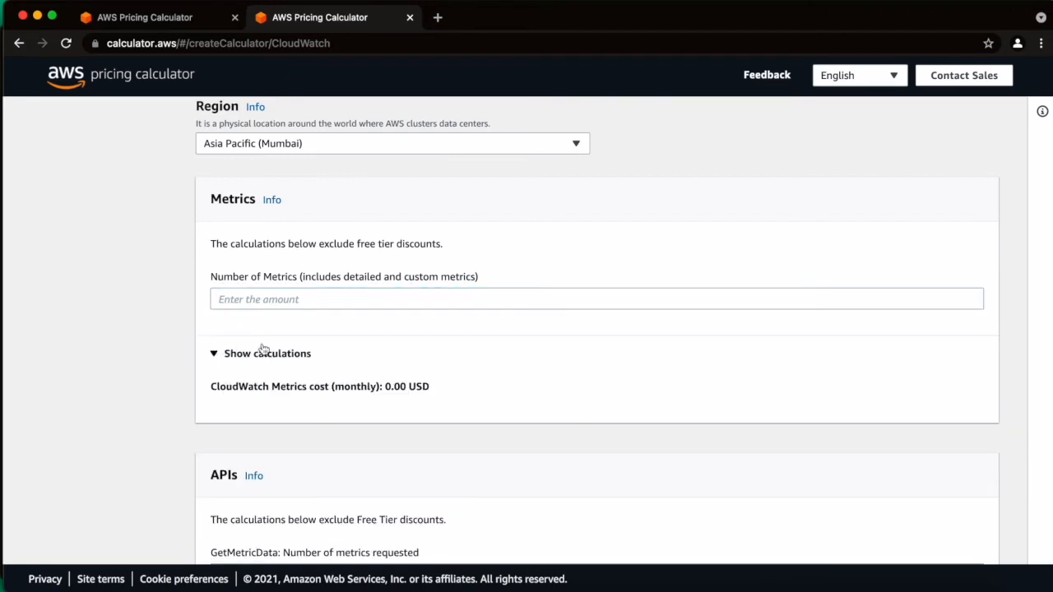
left_click(260, 300)
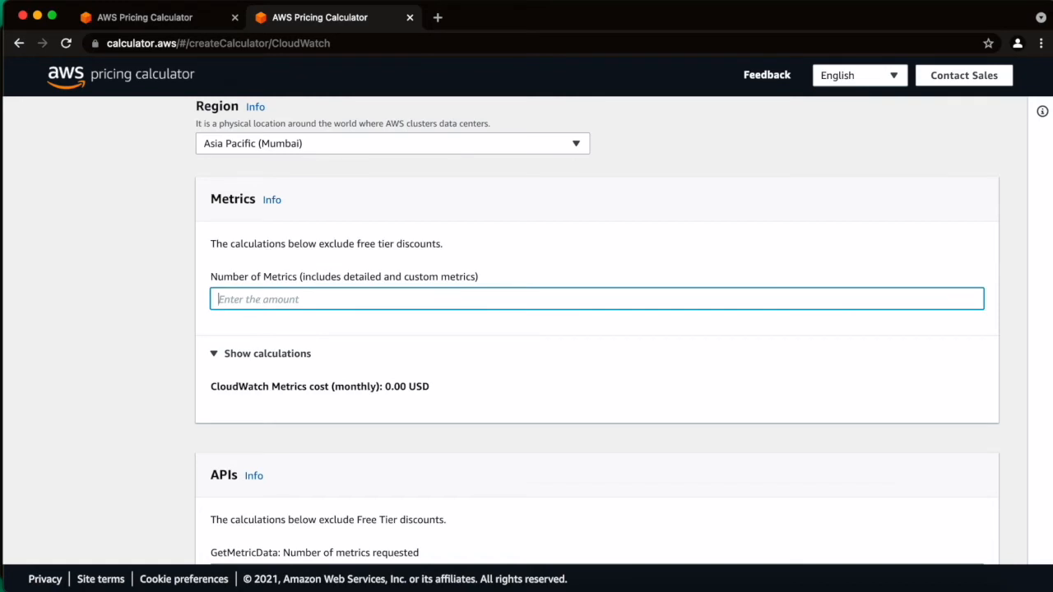
type("100")
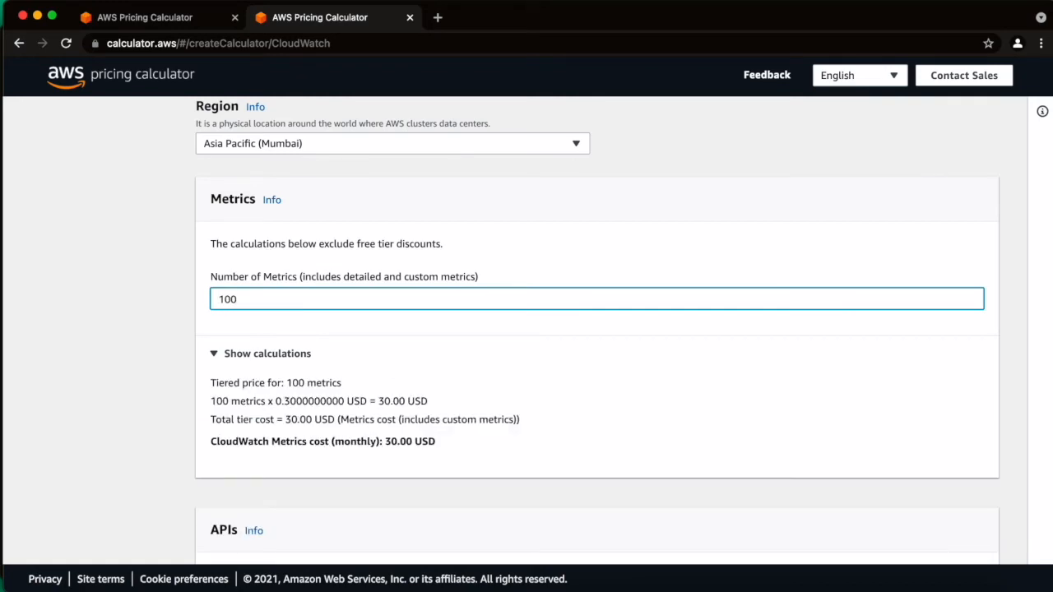
left_click(512, 249)
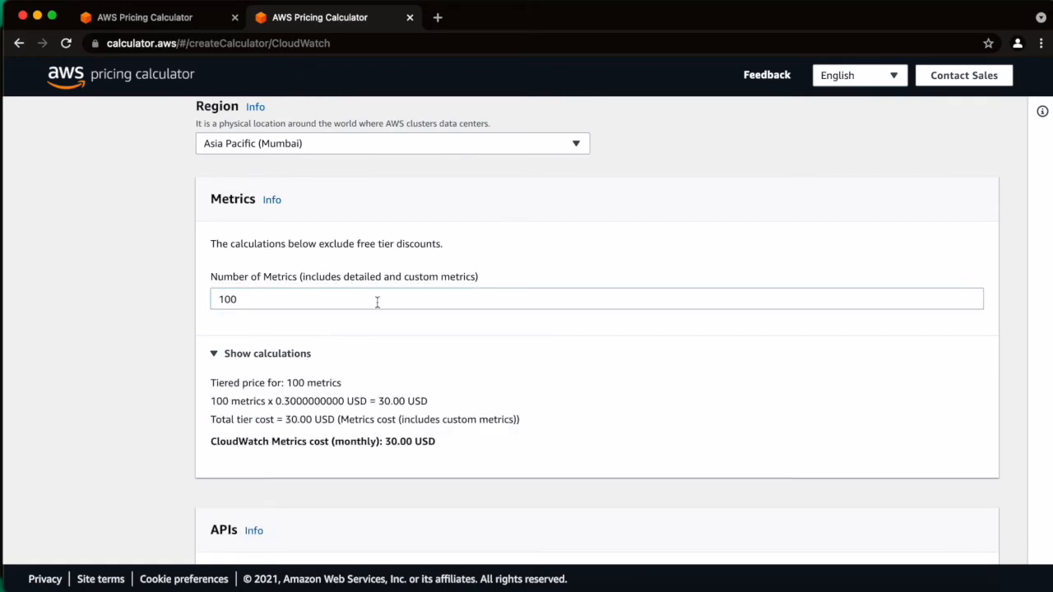
Review the Metrics calculations, checking the metric count, the price per metric and the monthly CloudWatch Metrics cost
scroll(376, 301, "down", 2)
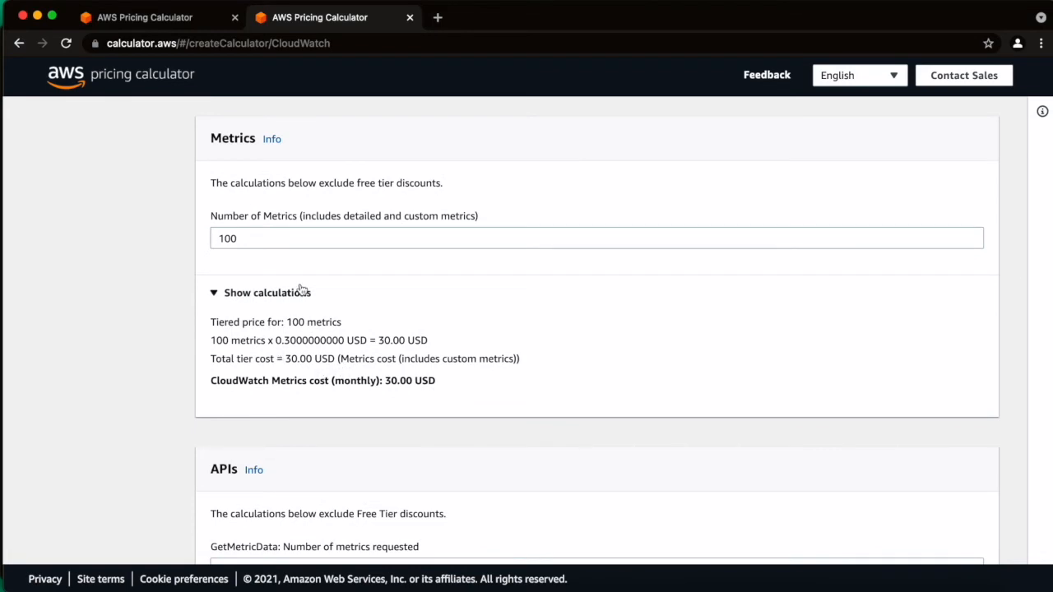
scroll(301, 290, "up", 1)
scroll(282, 272, "up", 2)
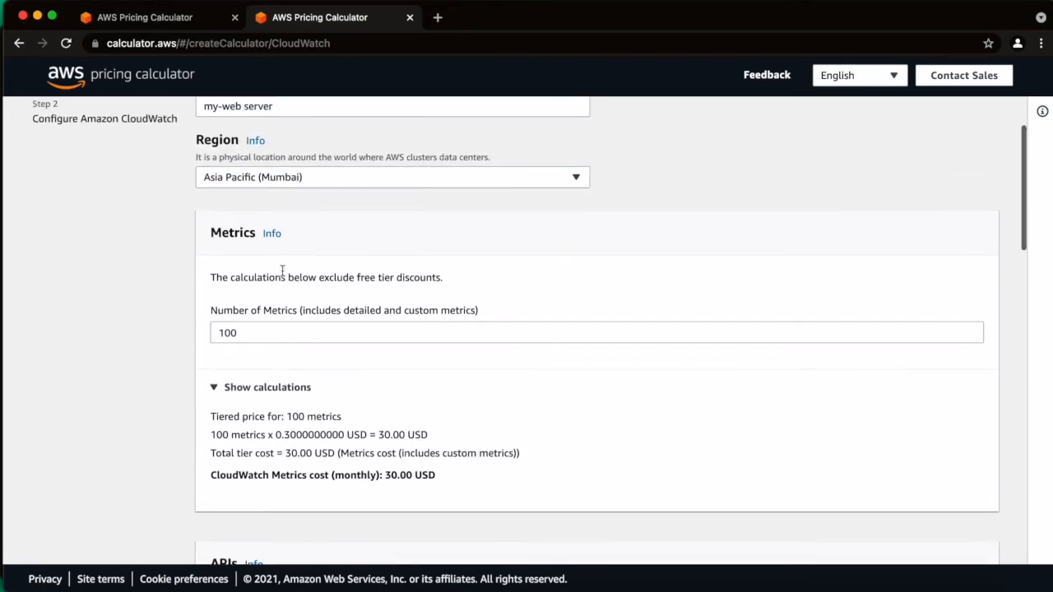
scroll(282, 271, "up", 1)
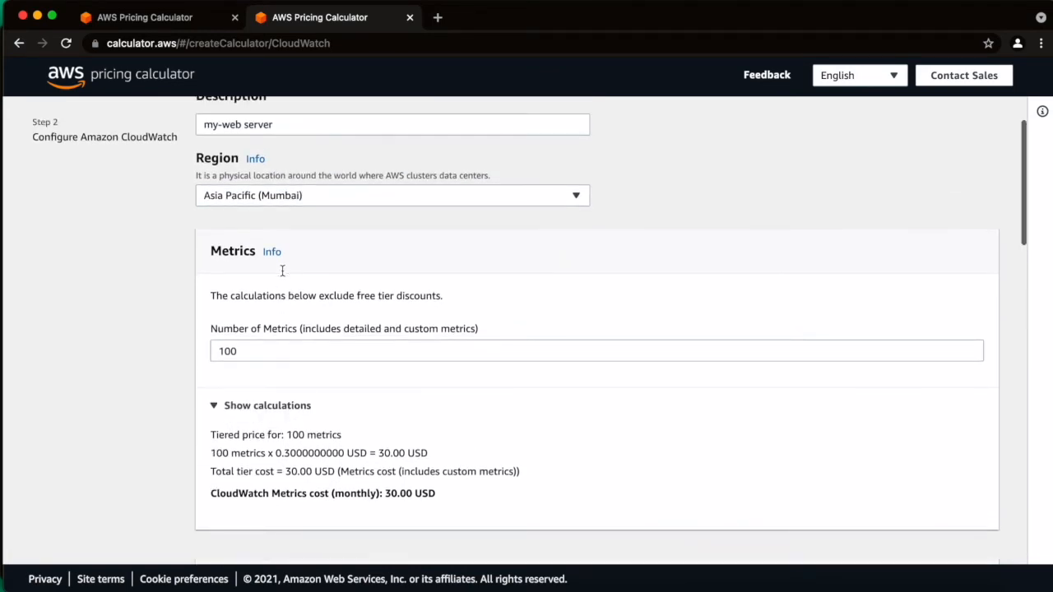
scroll(282, 271, "down", 1)
left_click(250, 323)
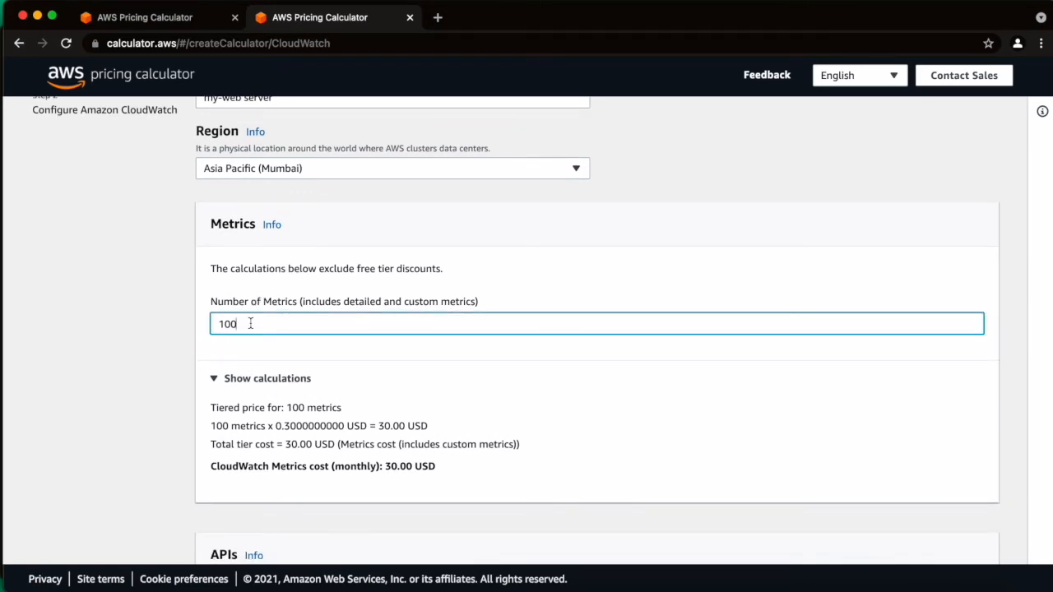
left_click_drag(250, 323, 198, 326)
left_click(264, 325)
scroll(303, 364, "down", 1)
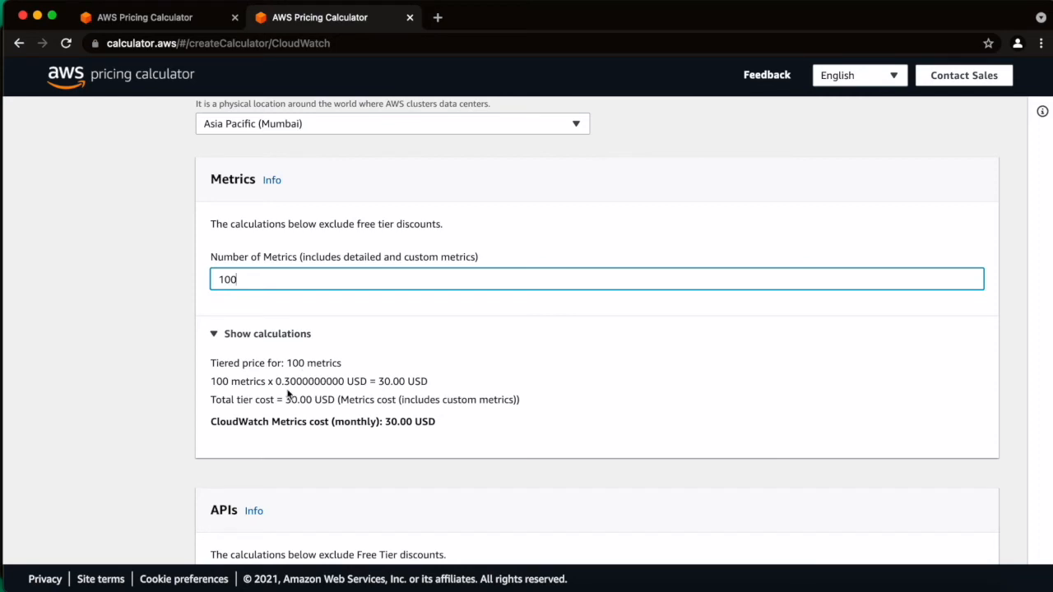
left_click_drag(275, 381, 344, 381)
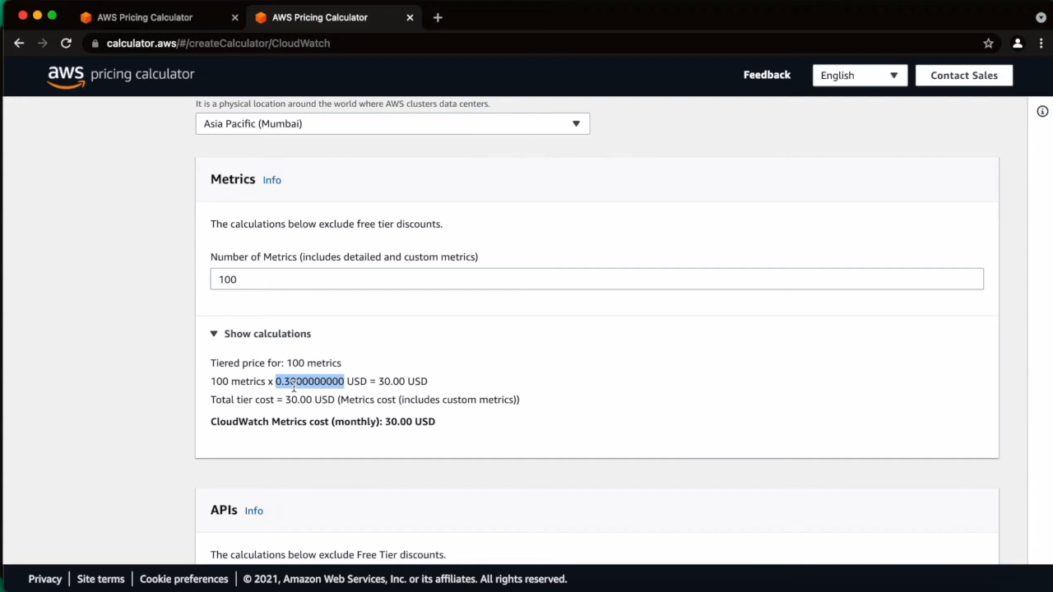
left_click(378, 381)
left_click_drag(387, 421, 437, 422)
Set the GetMetricData metrics, GetMetricWidgetImage metrics and other API requests to 100 each
scroll(436, 417, "down", 3)
scroll(436, 418, "down", 1)
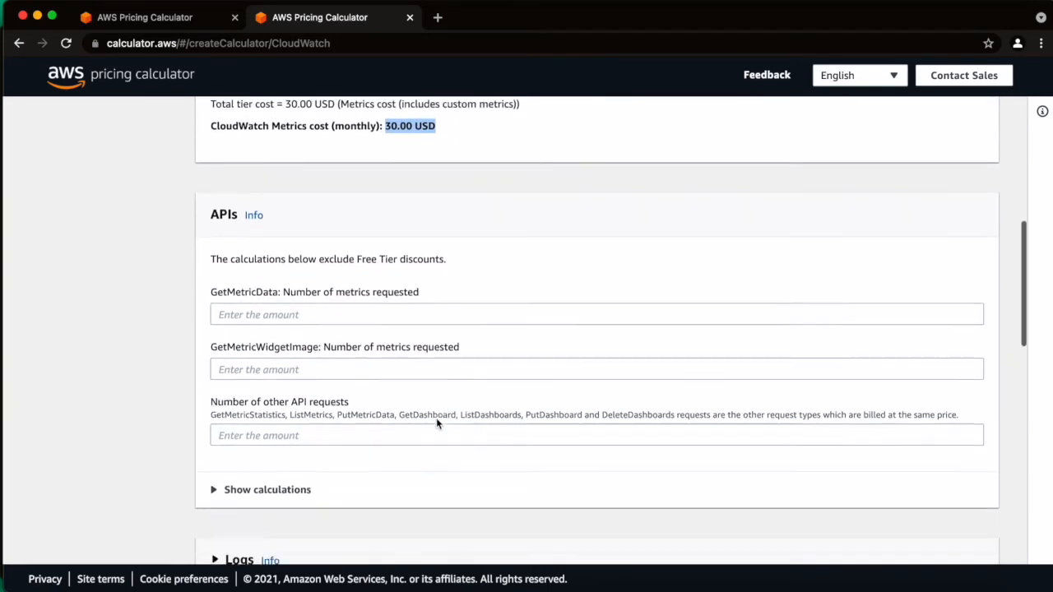
left_click(265, 284)
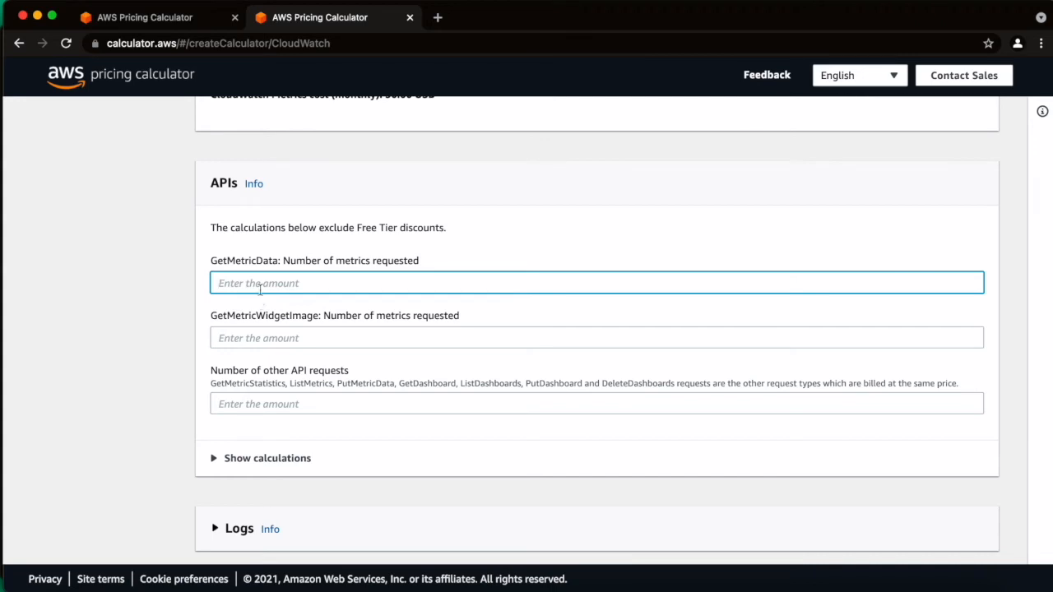
left_click(279, 283)
type("1")
scroll(280, 283, "up", 5)
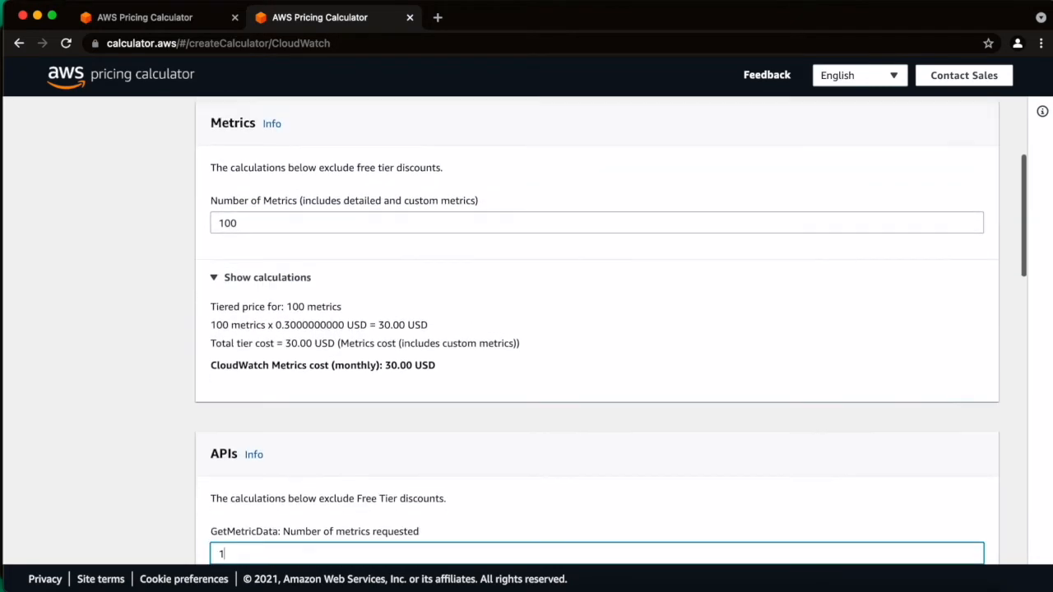
scroll(280, 283, "down", 3)
type("00")
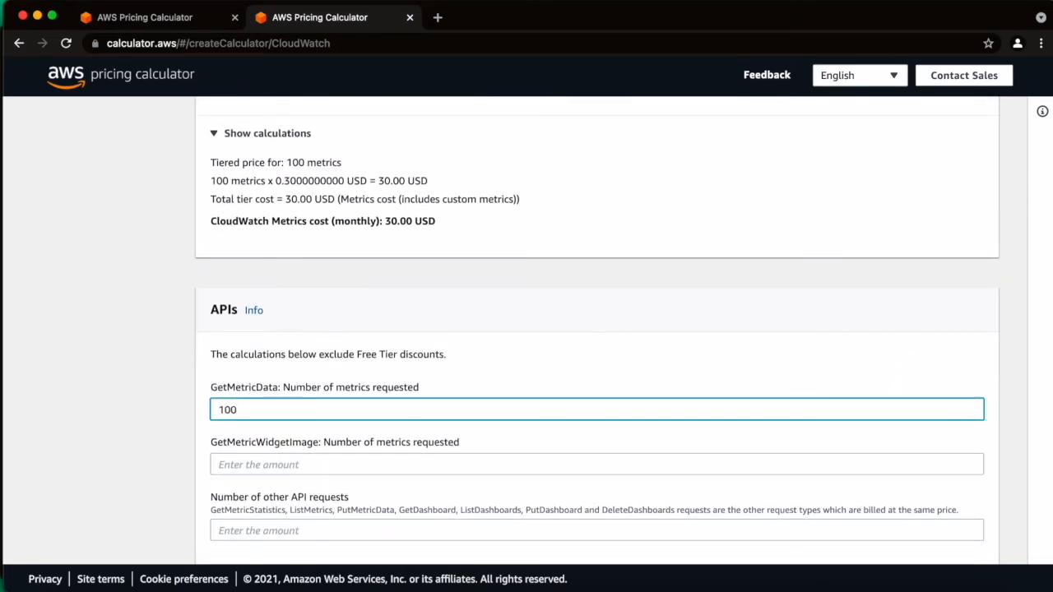
scroll(282, 324, "down", 2)
key("Tab")
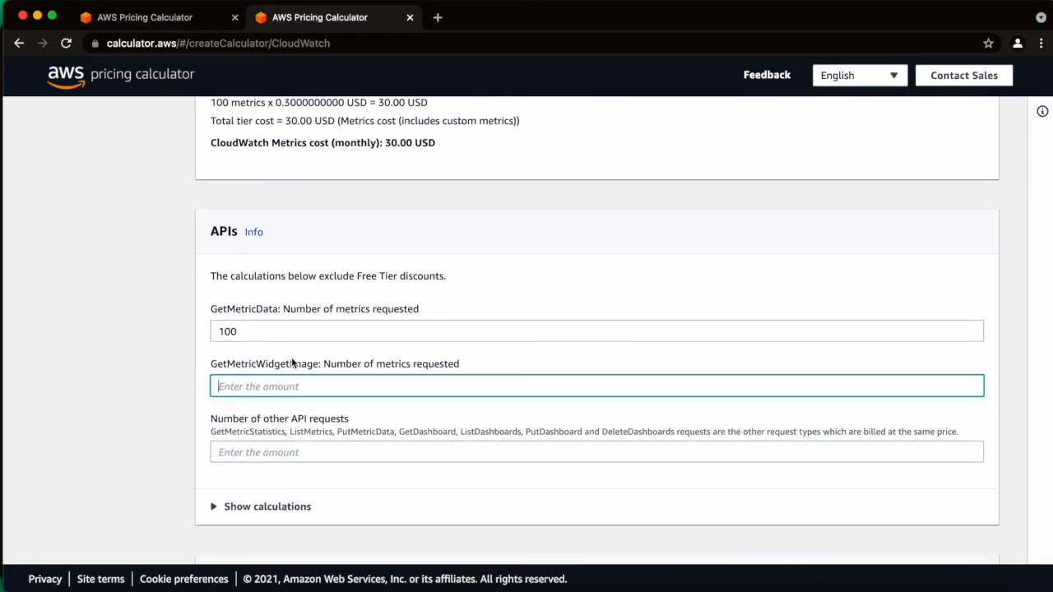
type("1")
key("Tab")
type("100")
key("Tab")
Expand the APIs calculations and examine the cost per request type and the monthly CloudWatch API requests cost
left_click(277, 504)
scroll(277, 502, "down", 4)
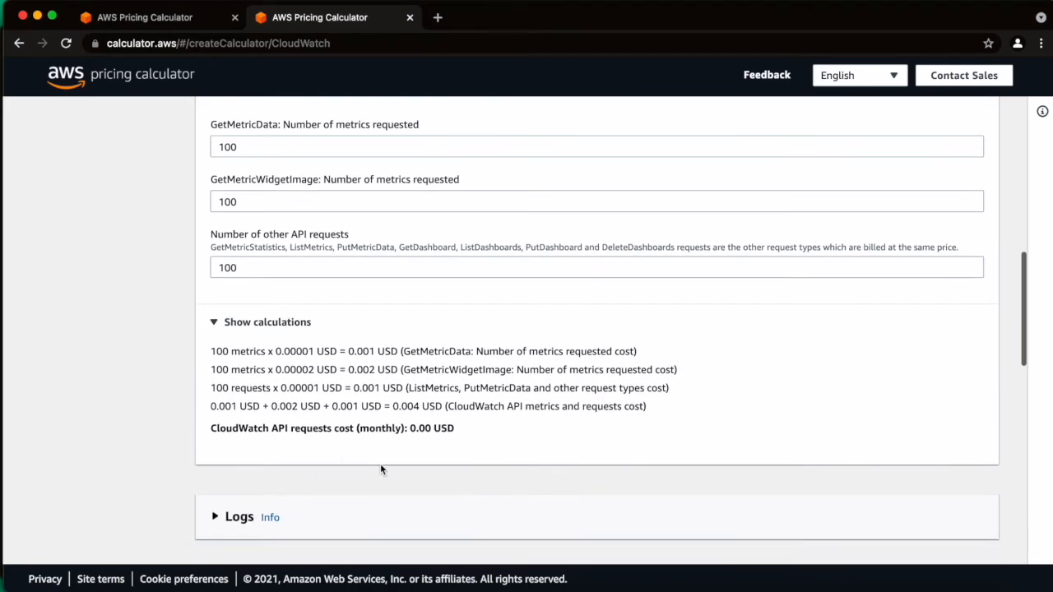
scroll(421, 406, "up", 1)
scroll(420, 405, "down", 1)
scroll(420, 405, "up", 1)
scroll(420, 406, "down", 1)
left_click_drag(462, 415, 368, 420)
left_click(466, 433)
scroll(387, 426, "down", 1)
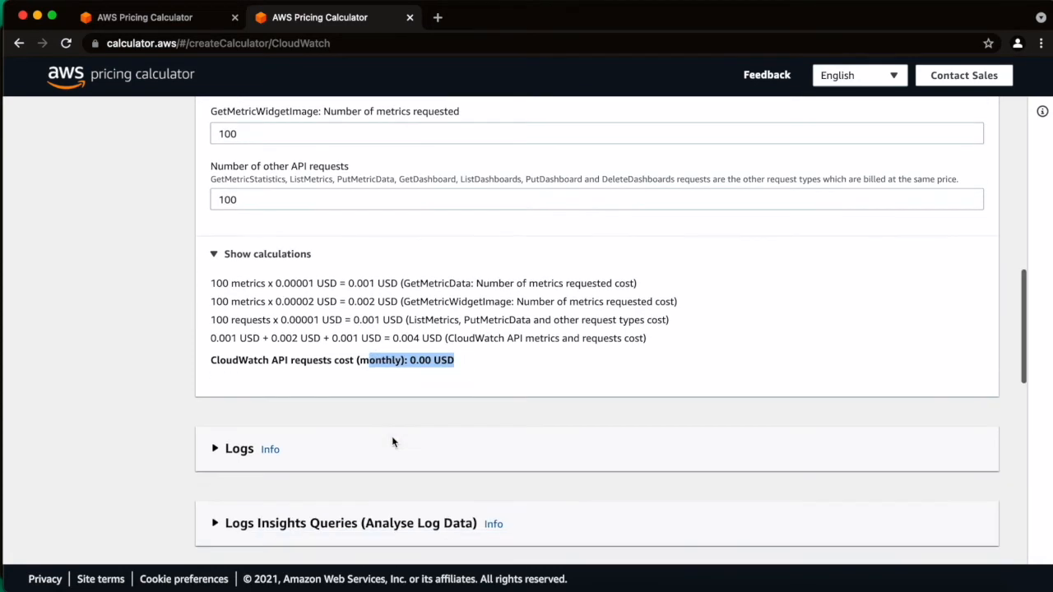
left_click(406, 398)
scroll(406, 398, "up", 1)
scroll(406, 398, "down", 2)
scroll(292, 288, "up", 2)
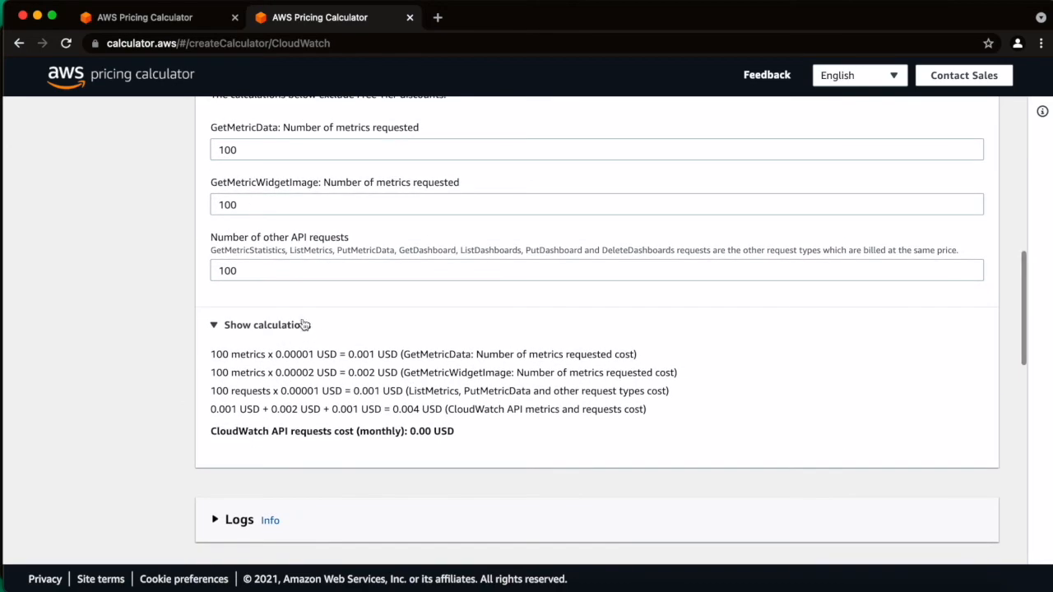
scroll(294, 305, "down", 1)
scroll(300, 321, "up", 1)
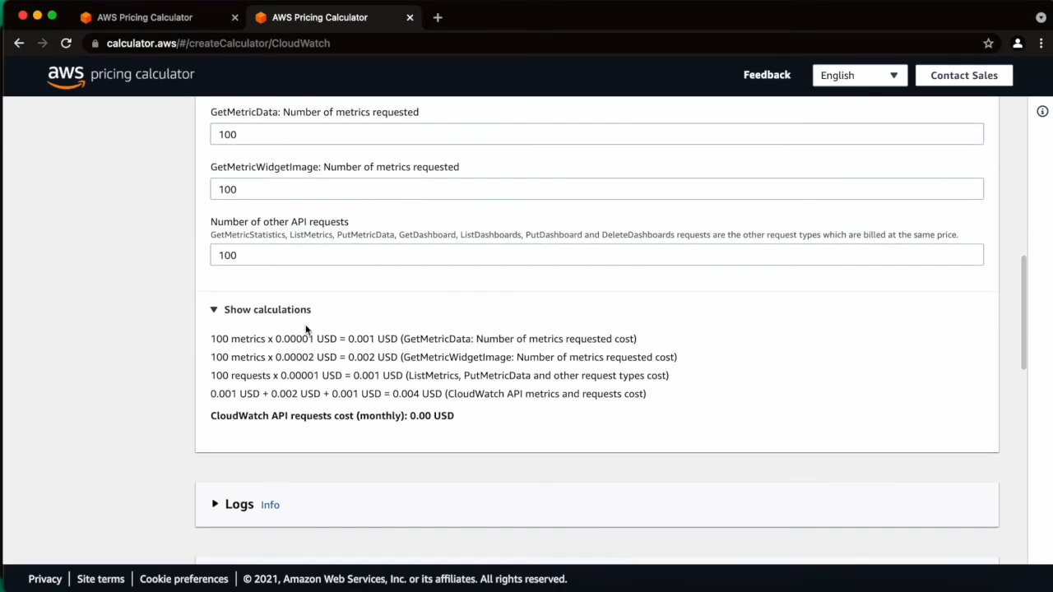
scroll(305, 330, "up", 2)
scroll(296, 316, "up", 1)
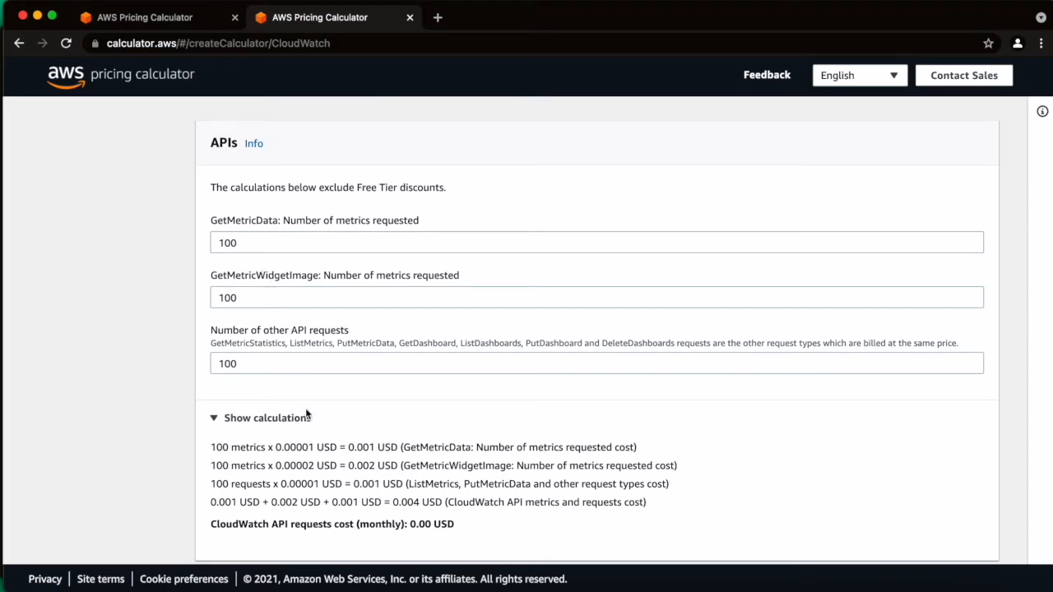
Raise the GetMetricData metrics, GetMetricWidgetImage metrics and other API requests to 1000 each
scroll(272, 330, "down", 2)
left_click(254, 299)
left_click(258, 182)
type("0")
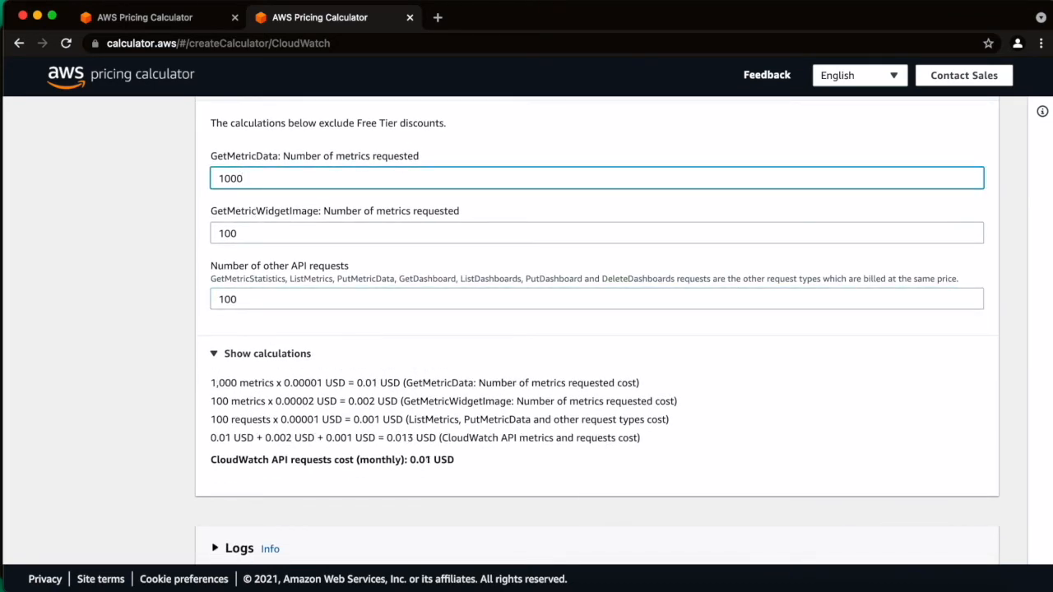
type("0")
key("BackSpace")
left_click(246, 231)
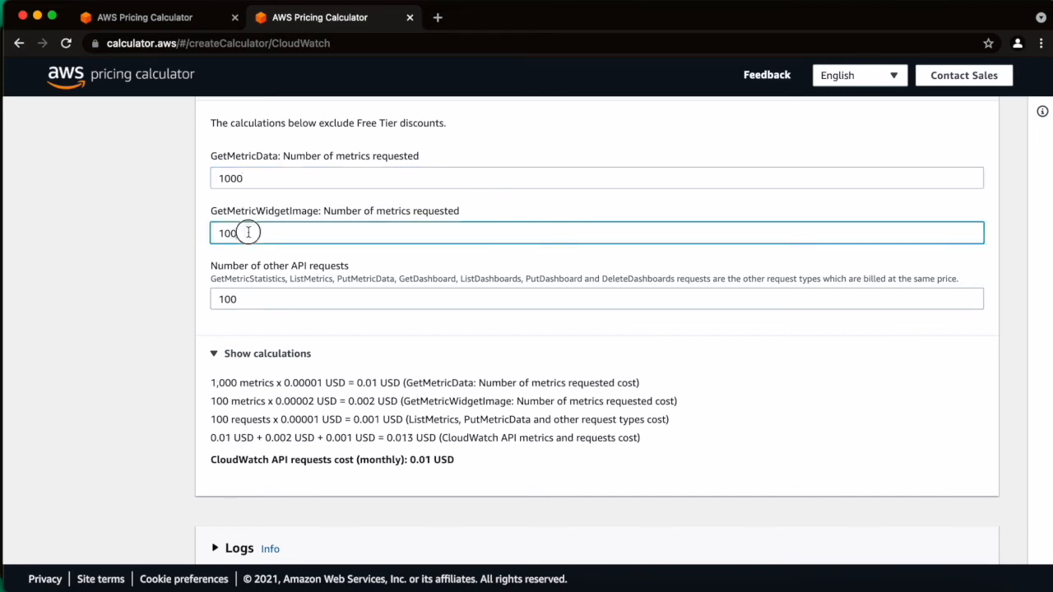
type("0")
left_click(250, 301)
type("0")
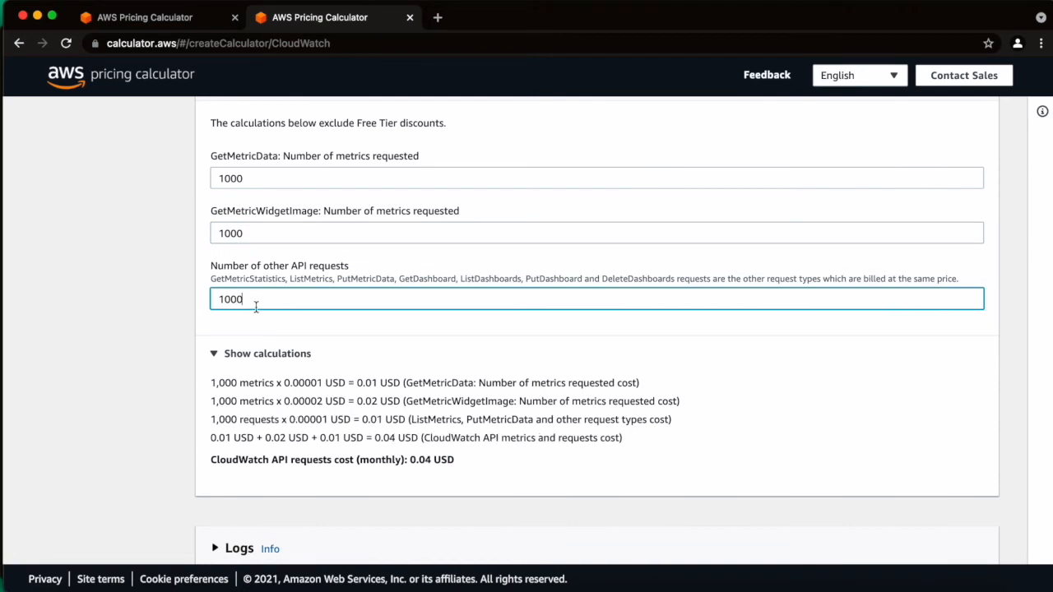
Set the GetMetricData metrics, GetMetricWidgetImage metrics and number of other API requests to 5000 each
left_click(255, 181)
key("BackSpace")
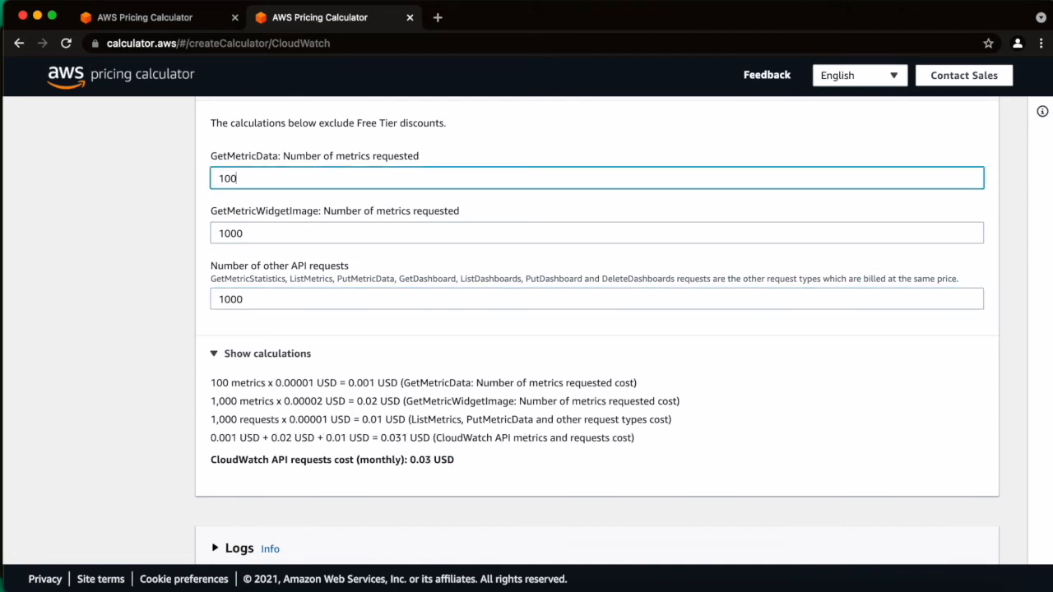
scroll(253, 199, "up", 2)
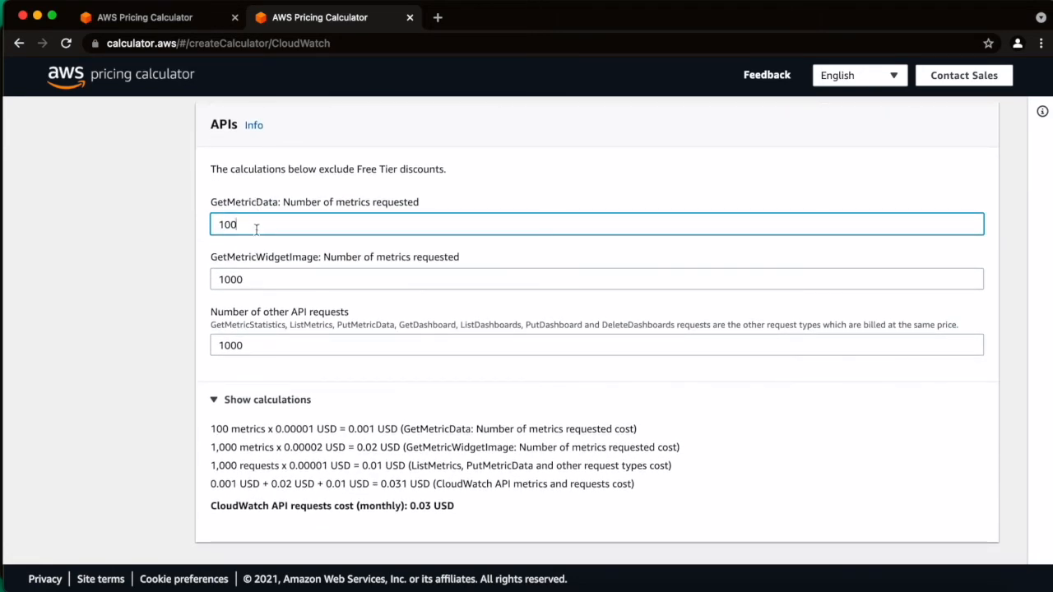
type("0")
key("BackSpace")
key("BackSpace")
key("BackSpace")
key("BackSpace")
type("5000")
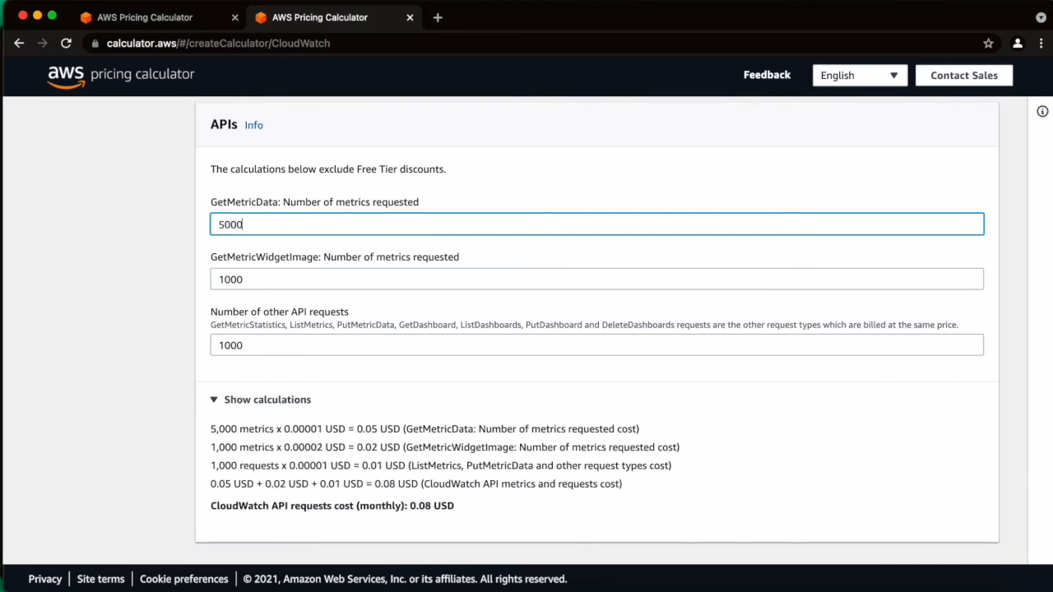
left_click_drag(260, 276, 164, 274)
type("5000")
key("Tab")
type("5000")
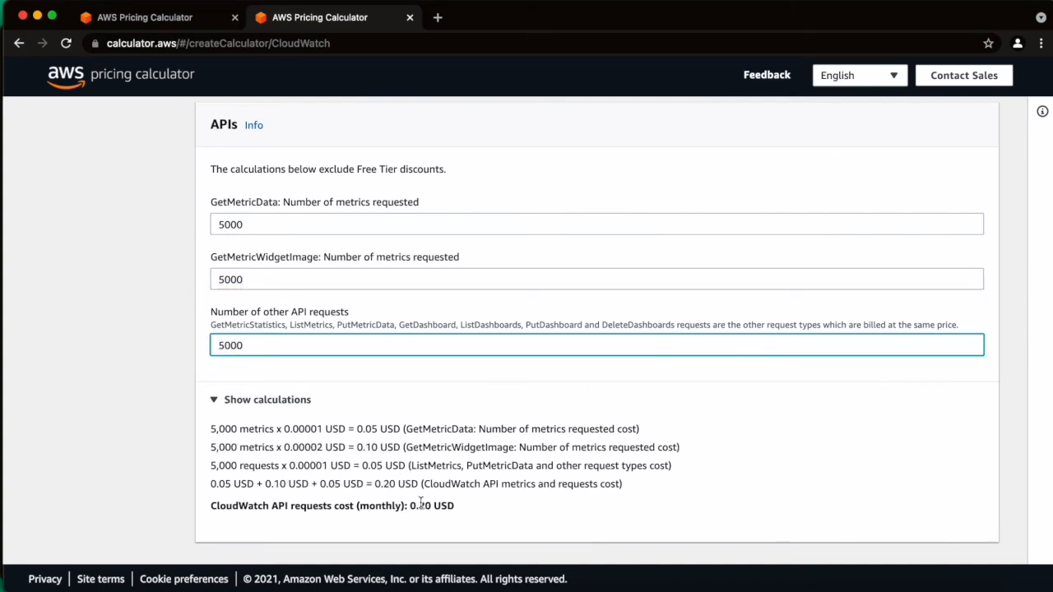
Examine the monthly CloudWatch API requests cost
left_click(420, 504)
scroll(436, 500, "down", 1)
left_click_drag(461, 488, 404, 487)
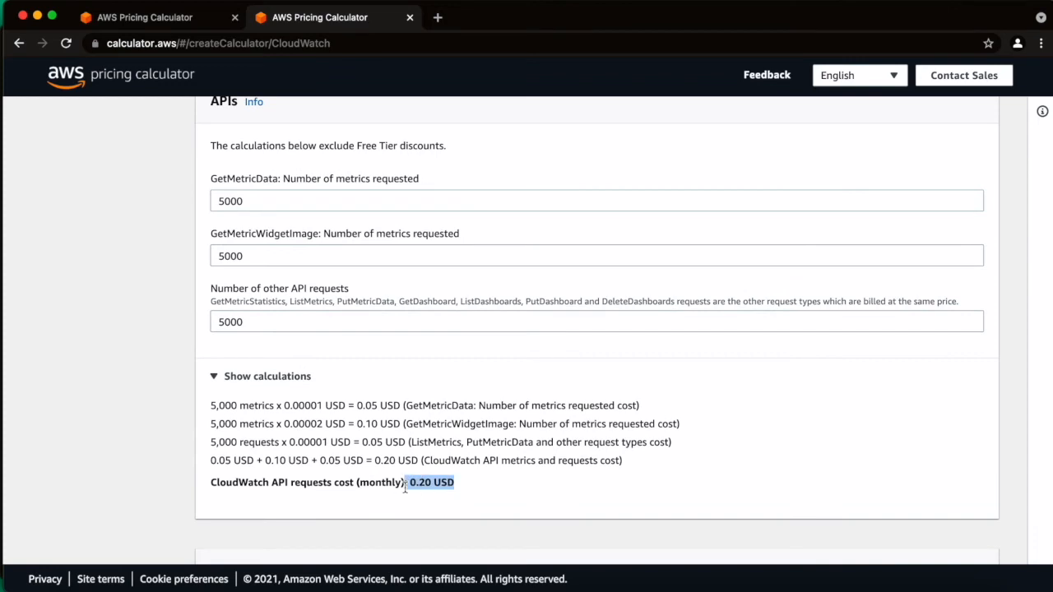
Expand the Logs section and set the standard logs data ingested to 10 GB
scroll(335, 322, "down", 5)
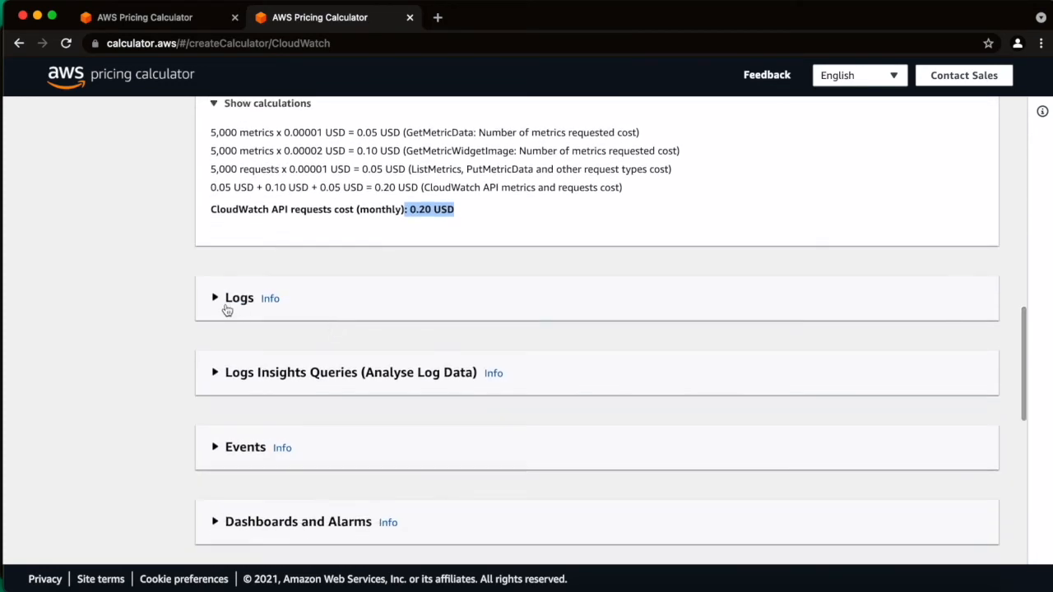
left_click(214, 301)
left_click(215, 301)
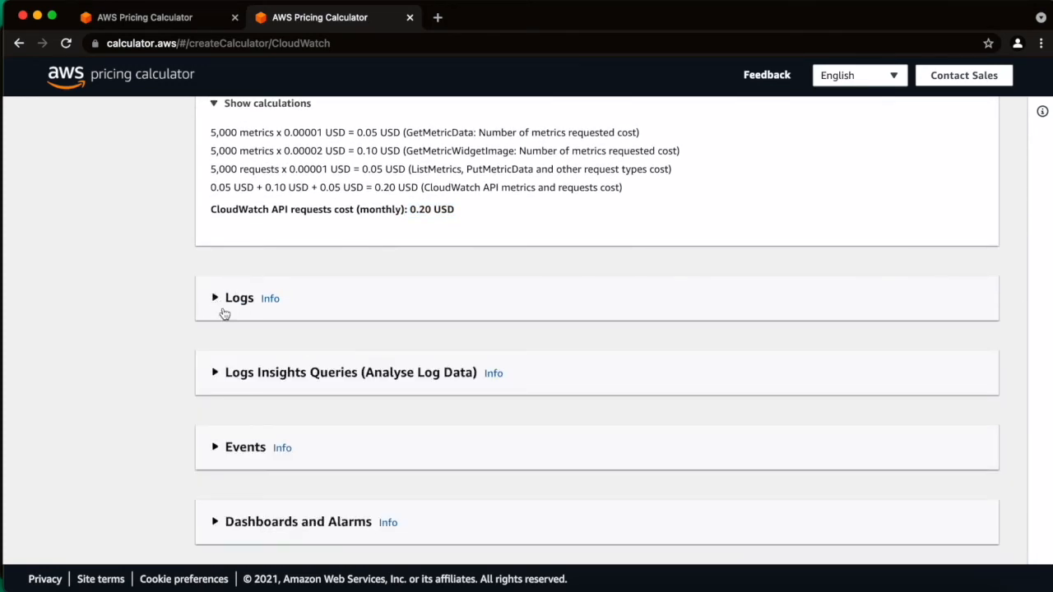
scroll(231, 316, "down", 2)
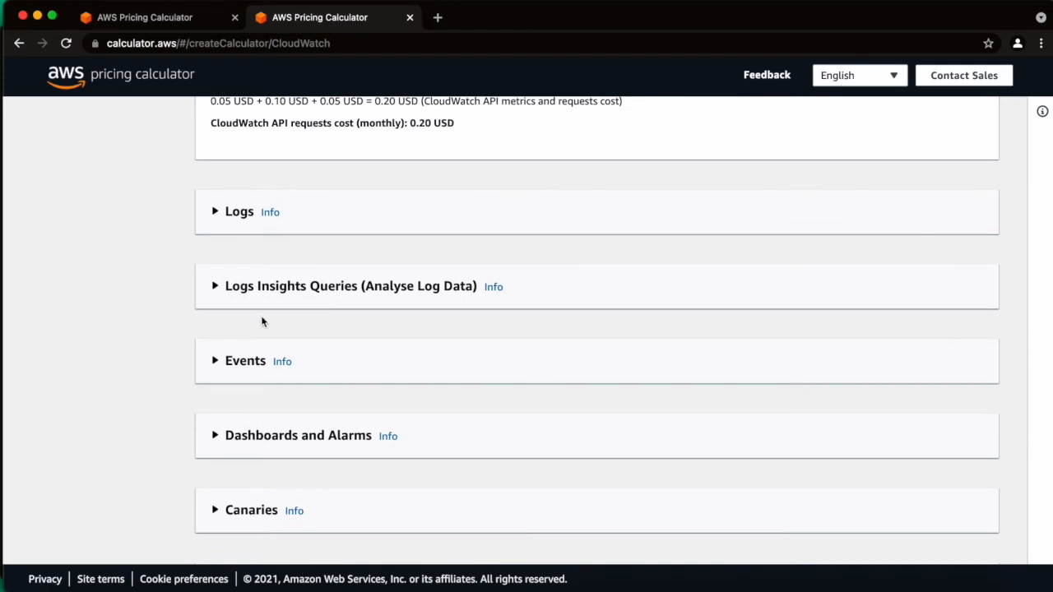
left_click(216, 215)
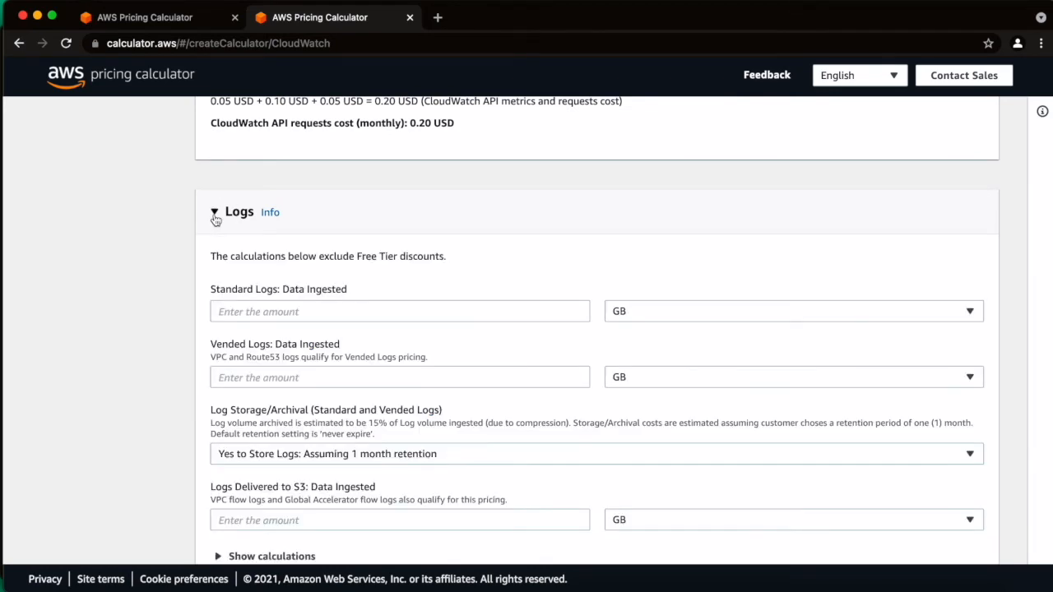
scroll(278, 352, "down", 2)
left_click(295, 256)
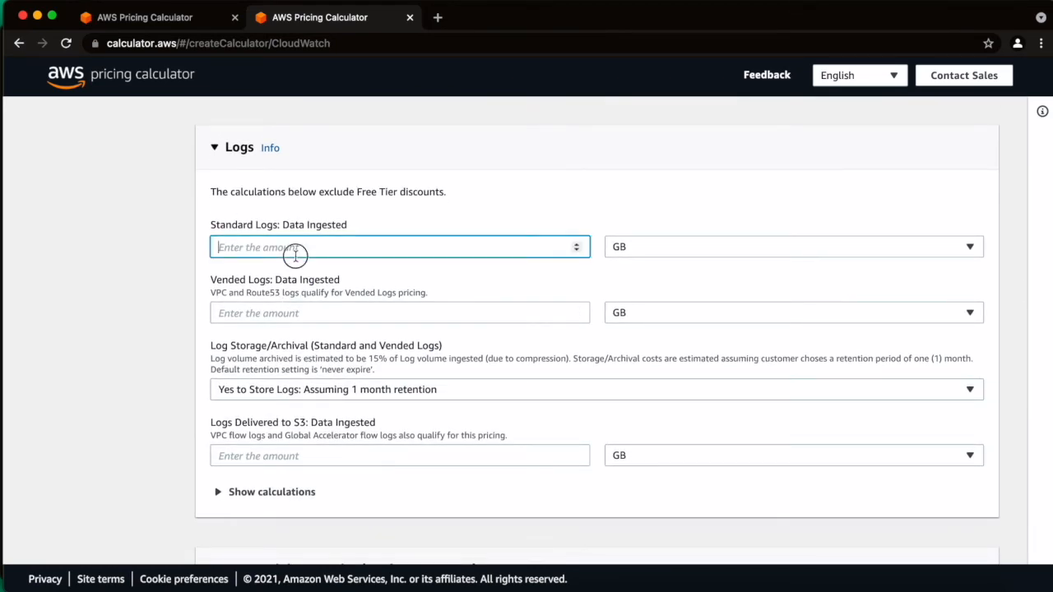
type("1000")
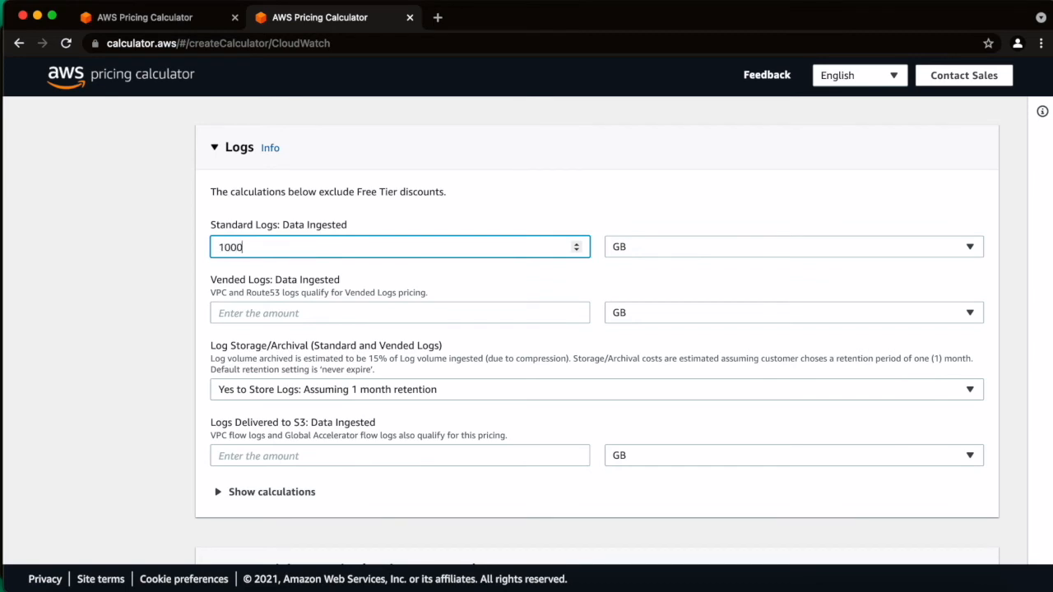
key("Tab")
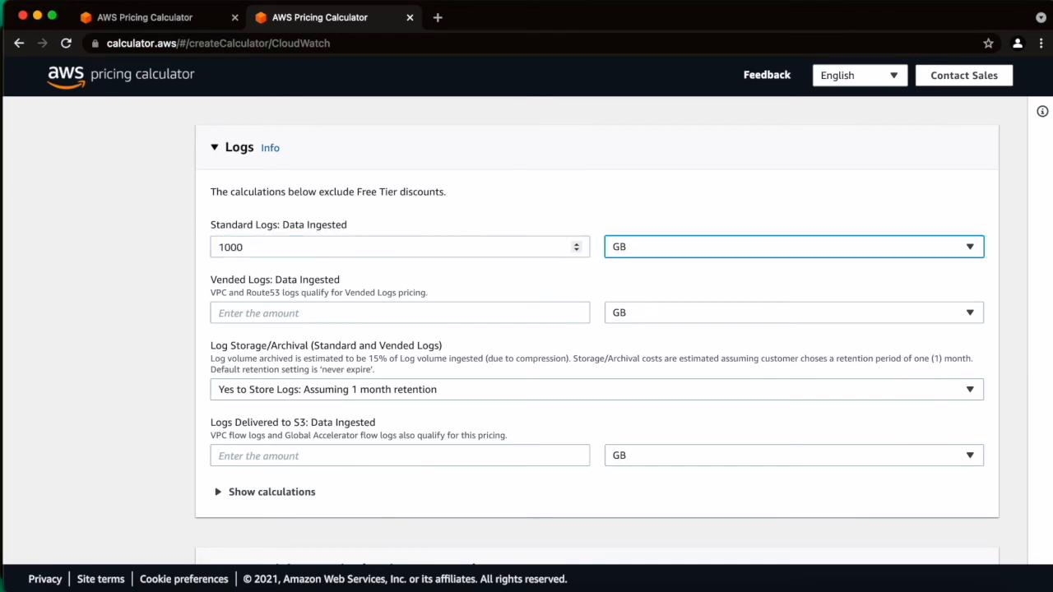
key("shift+Tab")
type("10")
key("Tab")
Set the vended logs data ingested and the logs delivered to S3 to 10 GB each
left_click(231, 311)
type("1")
key("Tab")
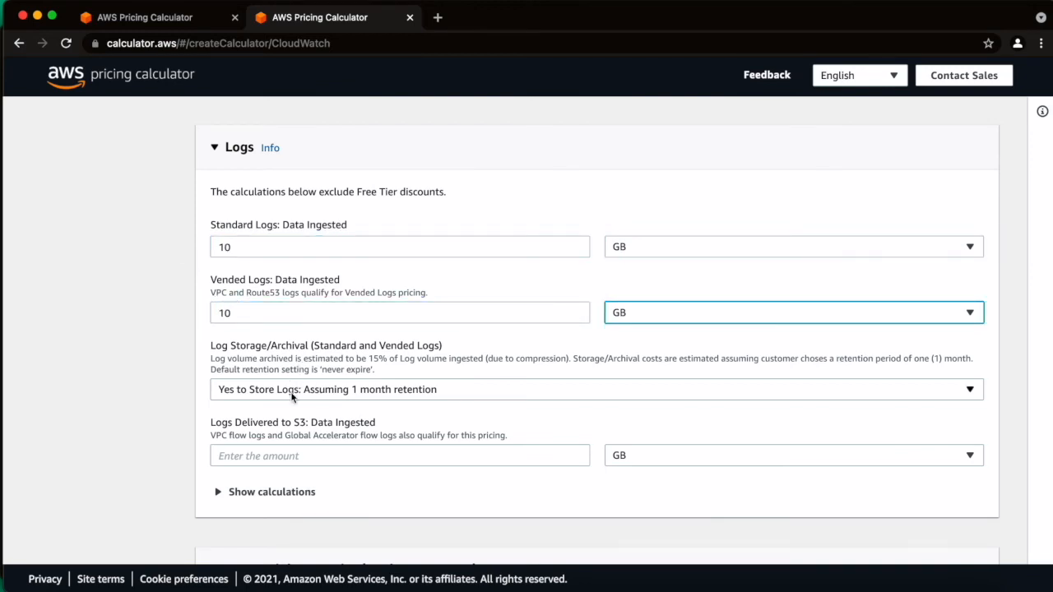
scroll(293, 396, "down", 2)
left_click(263, 397)
type("10")
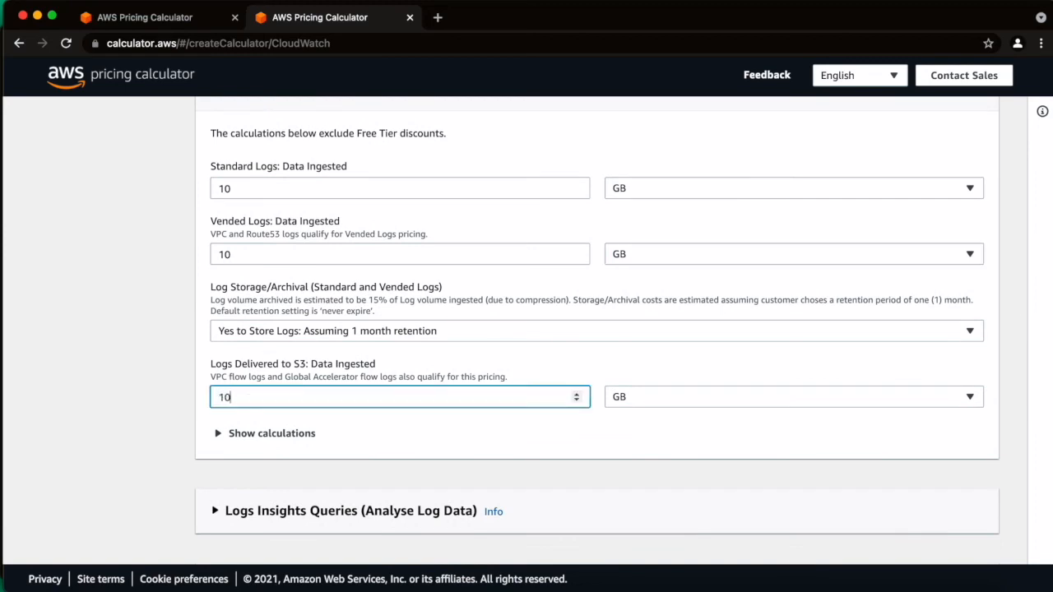
key("Tab")
Expand the Logs calculations and examine the ingestion, storage and S3 delivery costs and the monthly total
left_click(255, 434)
scroll(254, 429, "down", 4)
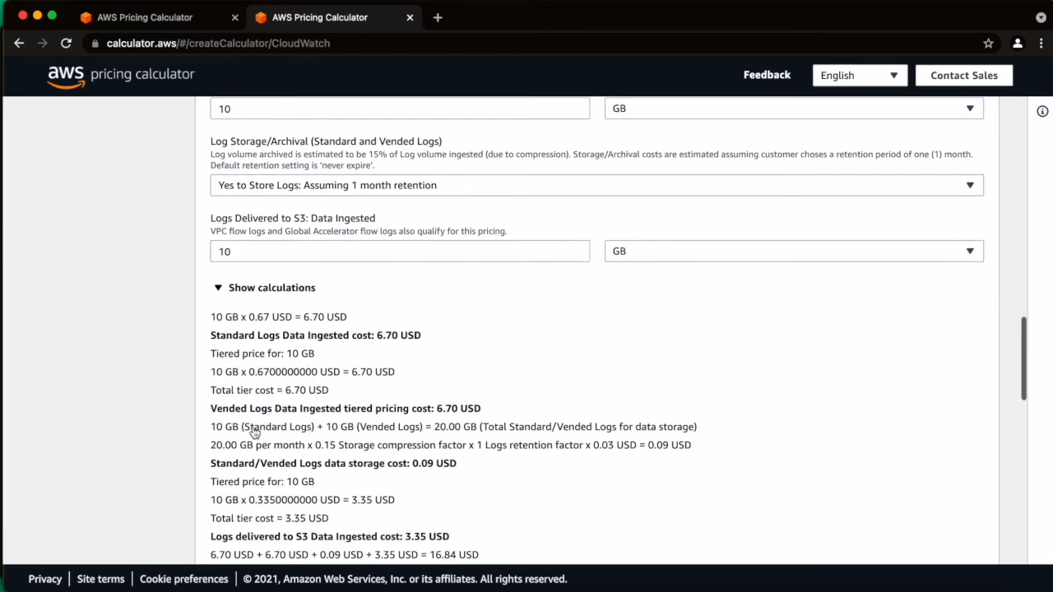
left_click_drag(545, 411, 447, 409)
left_click(444, 421)
scroll(407, 321, "up", 3)
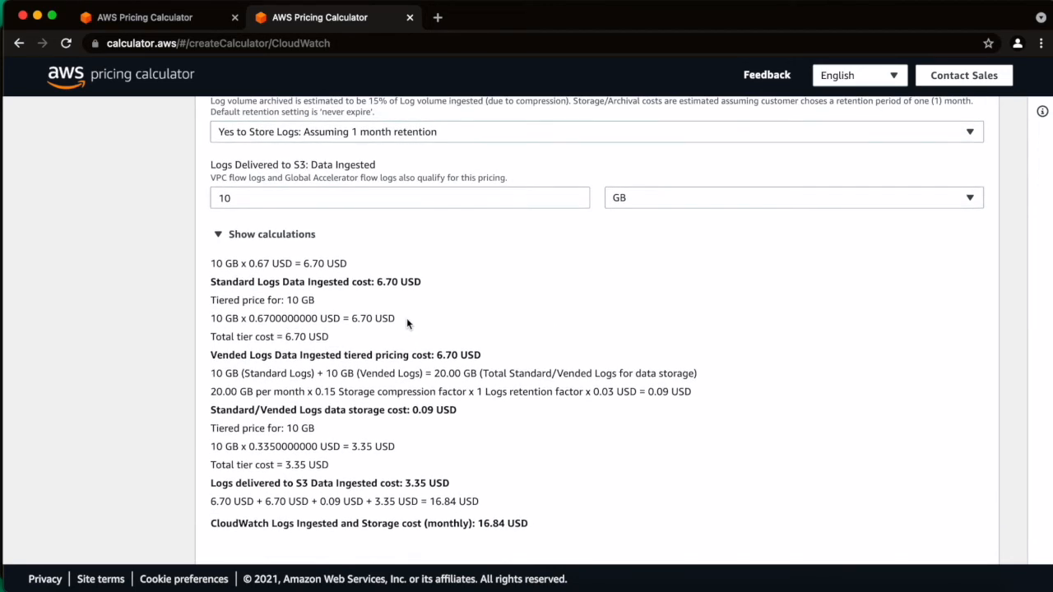
scroll(406, 317, "down", 4)
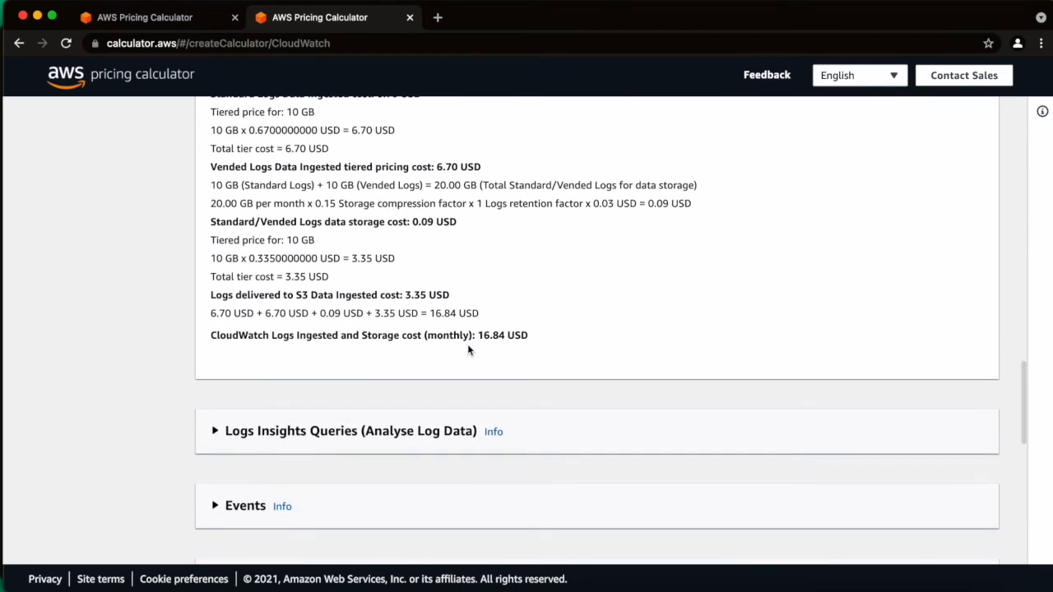
left_click_drag(531, 336, 468, 337)
left_click(458, 371)
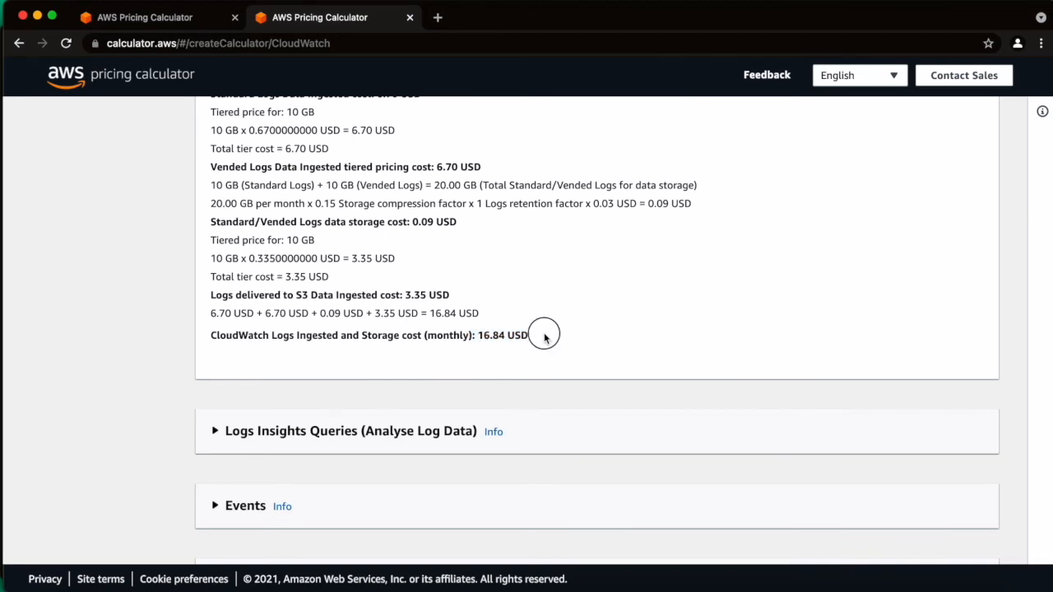
left_click_drag(543, 332, 451, 335)
Expand Logs Insights Queries and set the expected logs data scanned to 10 GB
scroll(457, 383, "down", 2)
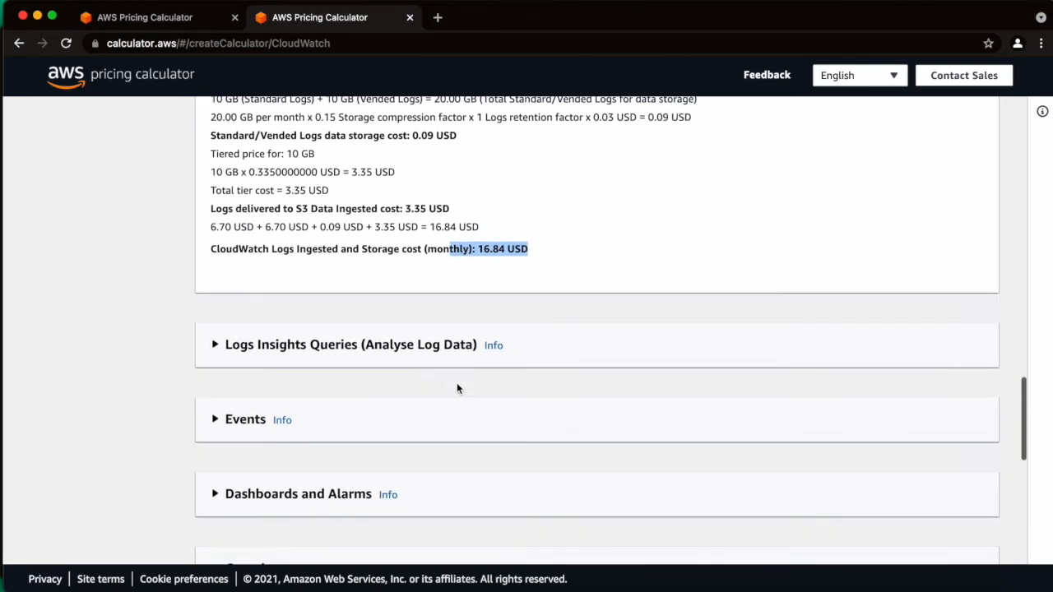
left_click(214, 347)
scroll(251, 376, "down", 2)
left_click(285, 339)
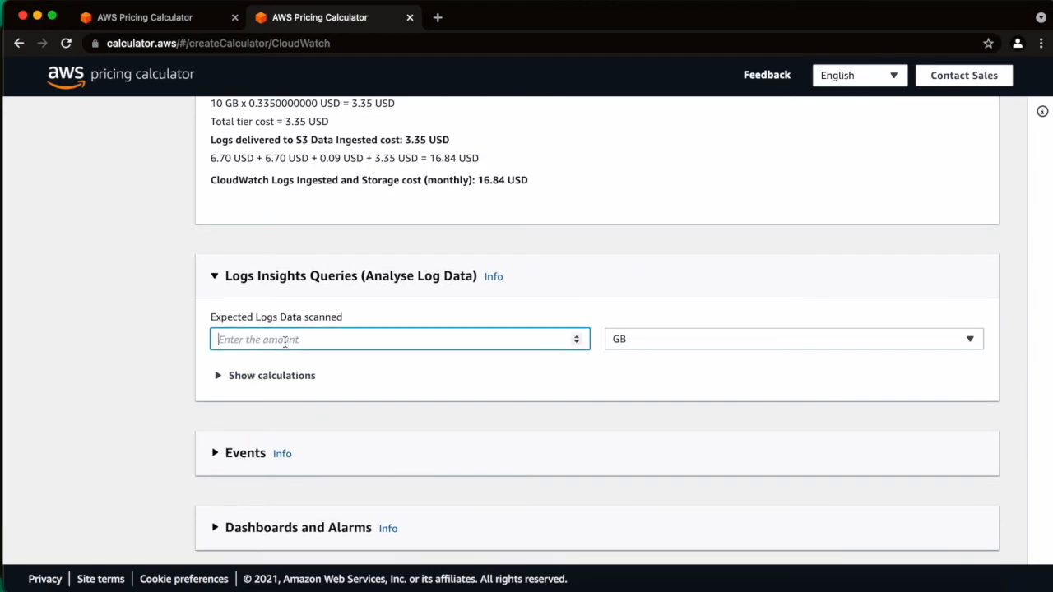
type("10")
key("Tab")
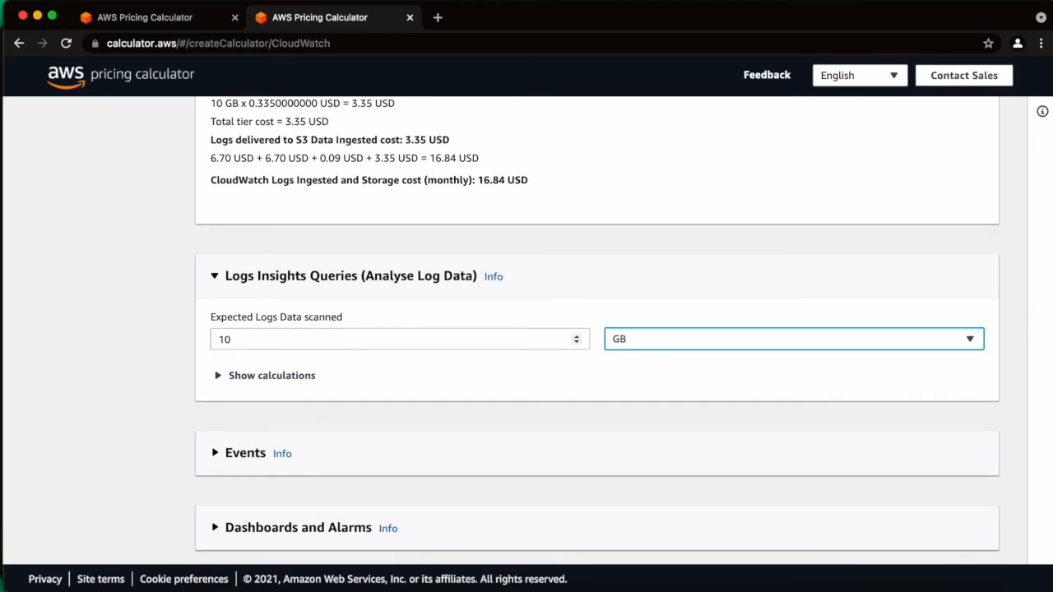
Expand the Logs Insights calculations and examine the monthly cost
scroll(278, 380, "down", 1)
left_click(275, 331)
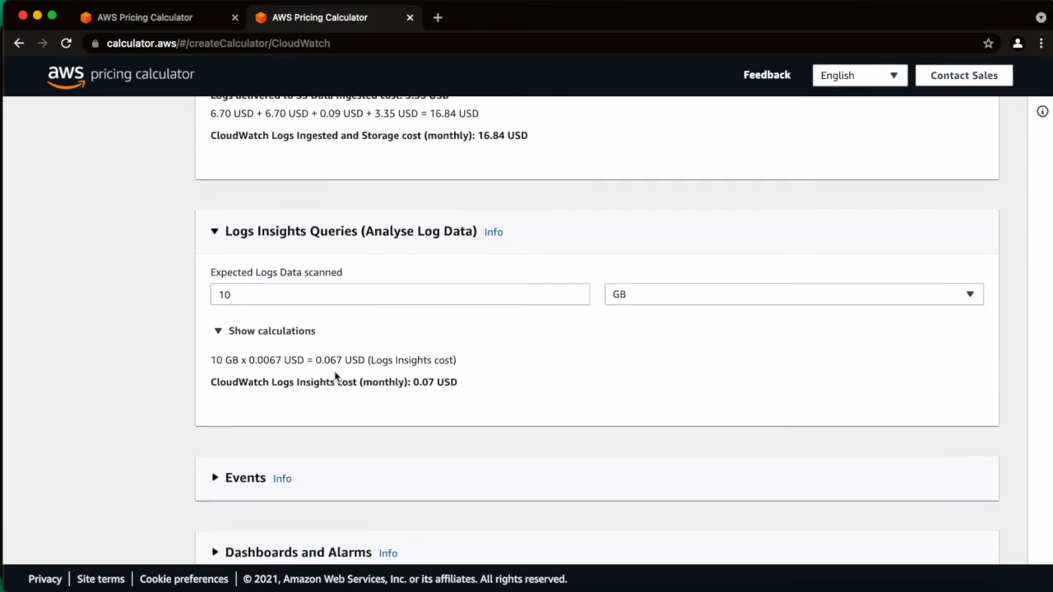
scroll(335, 377, "down", 2)
left_click_drag(472, 303, 297, 304)
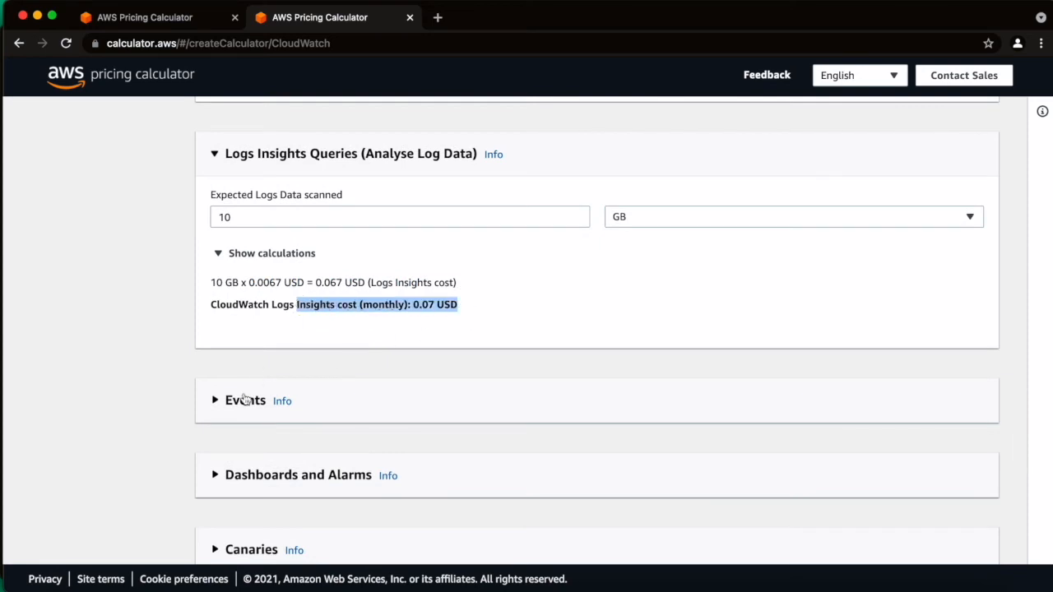
Expand the Events section, set the number of custom/cross-account events to 10 and show its calculations
scroll(245, 399, "down", 1)
left_click(220, 370)
scroll(322, 402, "down", 2)
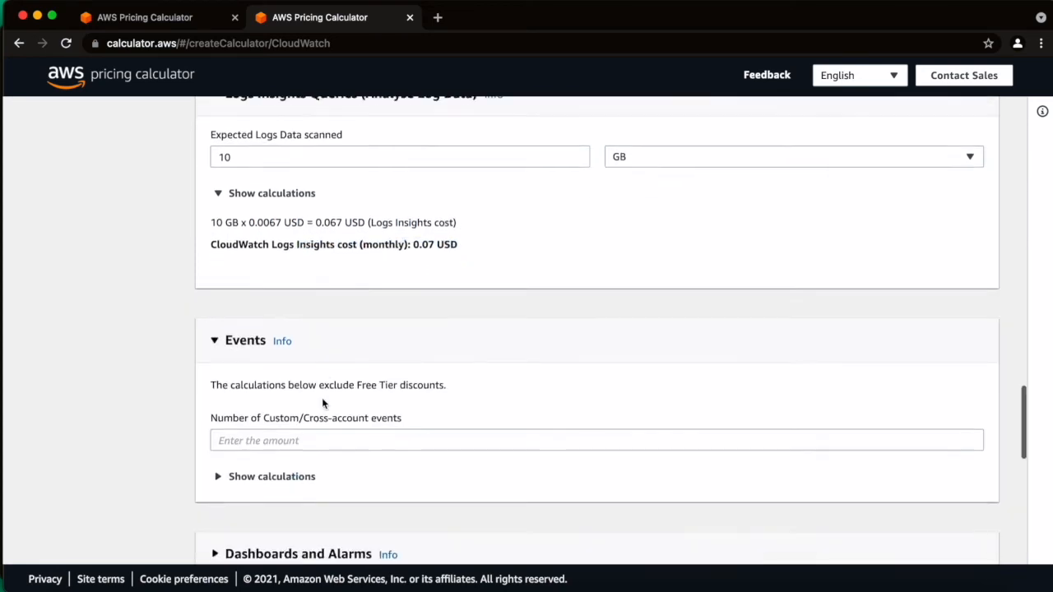
left_click(306, 405)
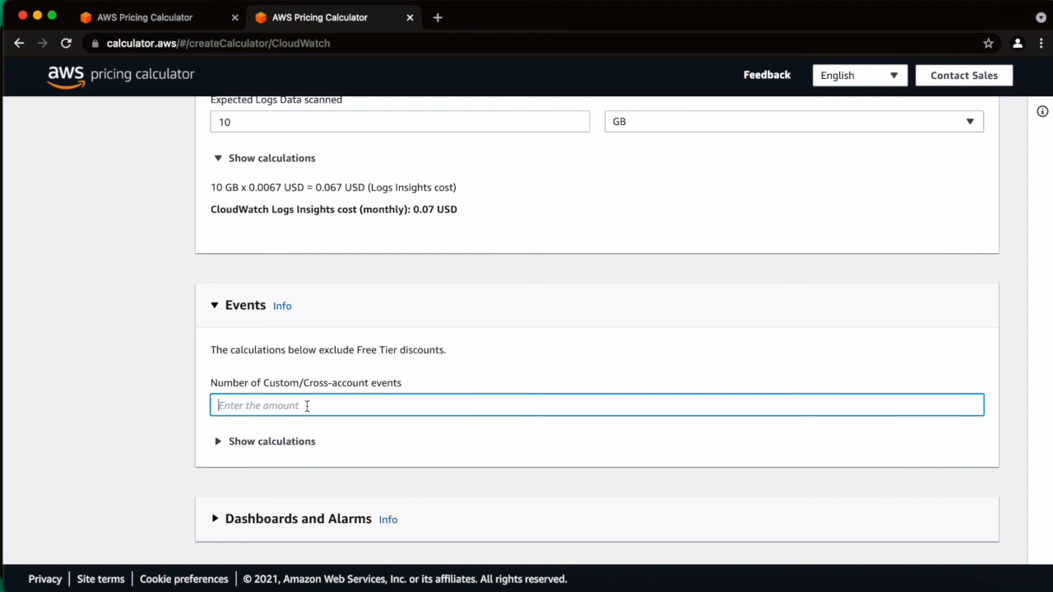
type("10")
left_click(313, 440)
scroll(294, 452, "down", 2)
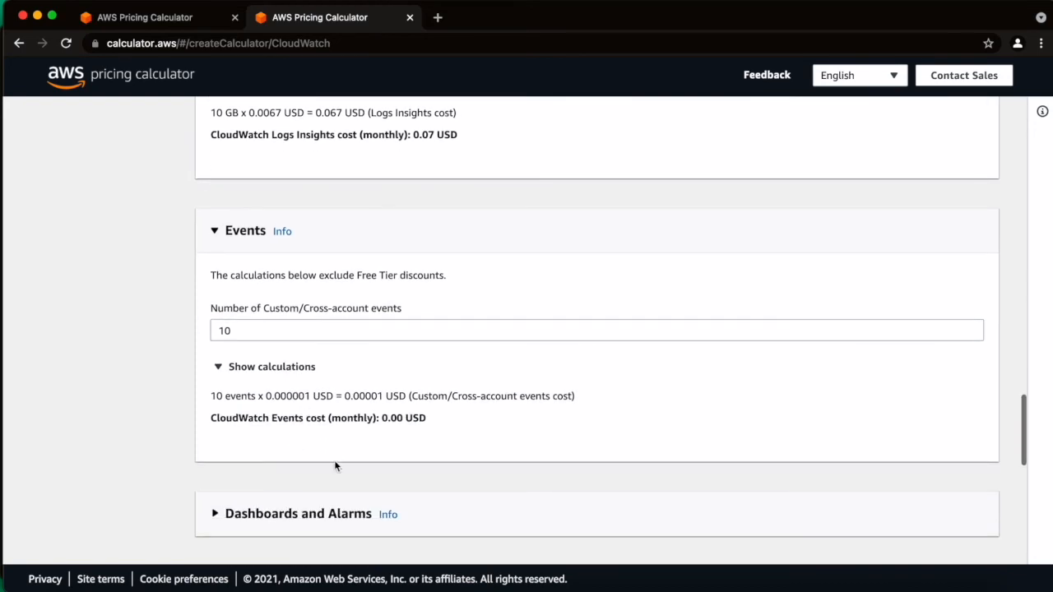
scroll(334, 465, "down", 2)
Try 100000 and 10000 custom/cross-account events, and settle on 1000 events
left_click(251, 256)
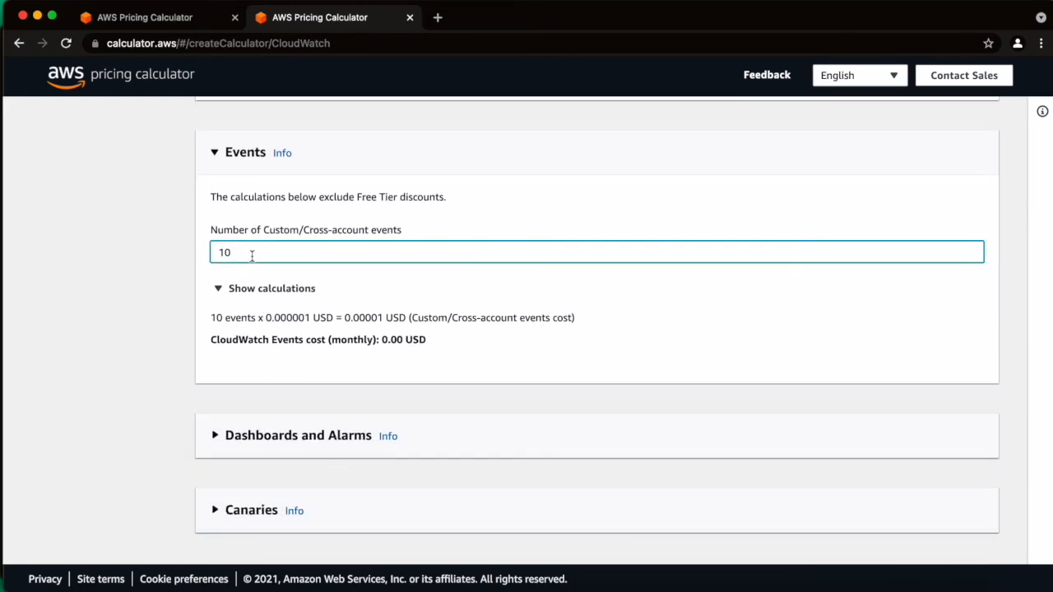
type("00")
type("000")
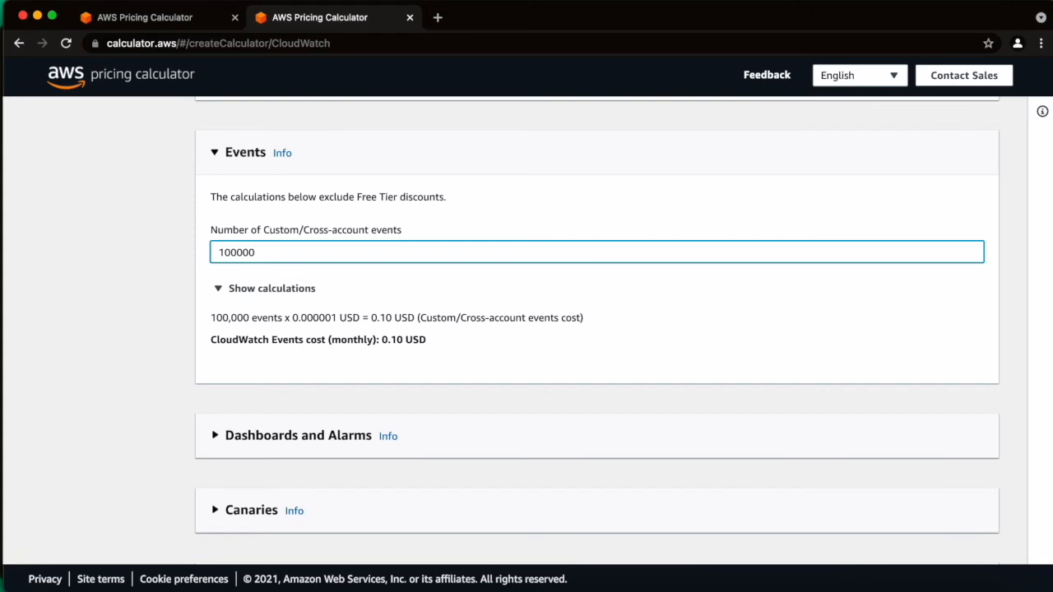
key("BackSpace")
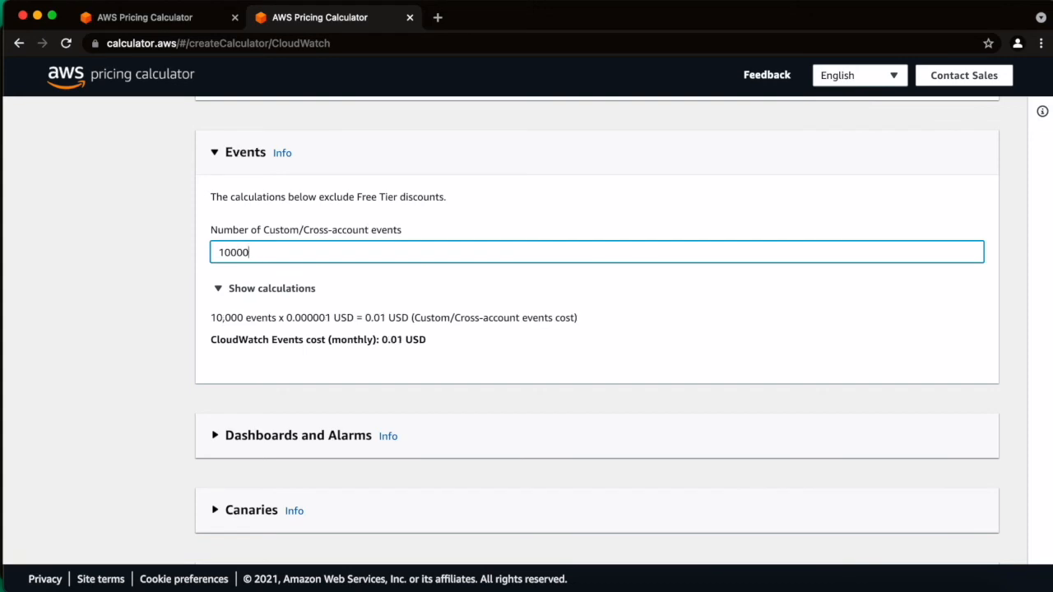
key("BackSpace")
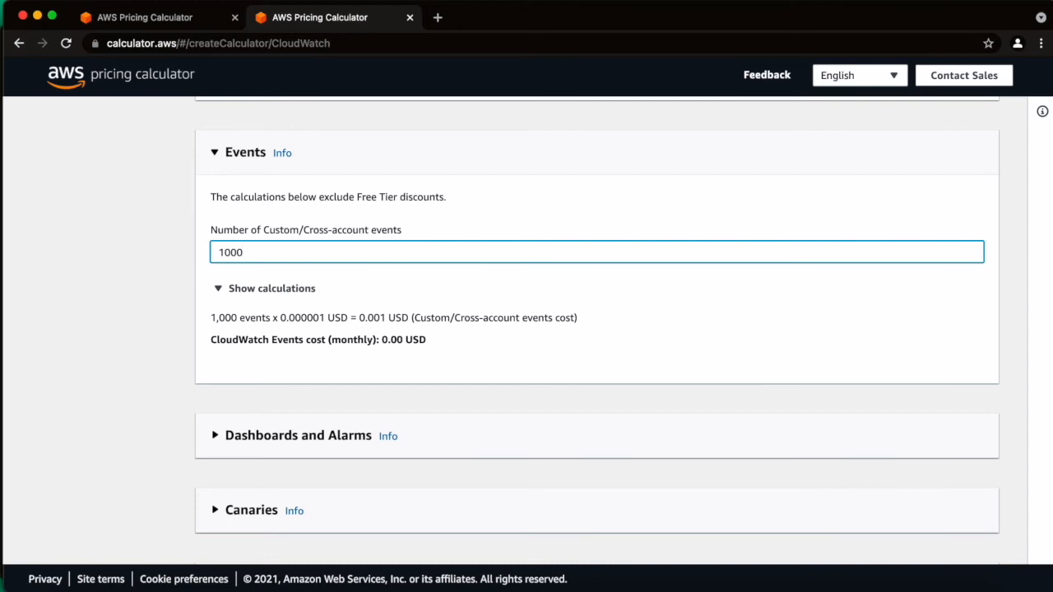
Expand Dashboards and Alarms and set the number of dashboards and standard resolution alarm metrics to 1000 each
scroll(272, 367, "down", 2)
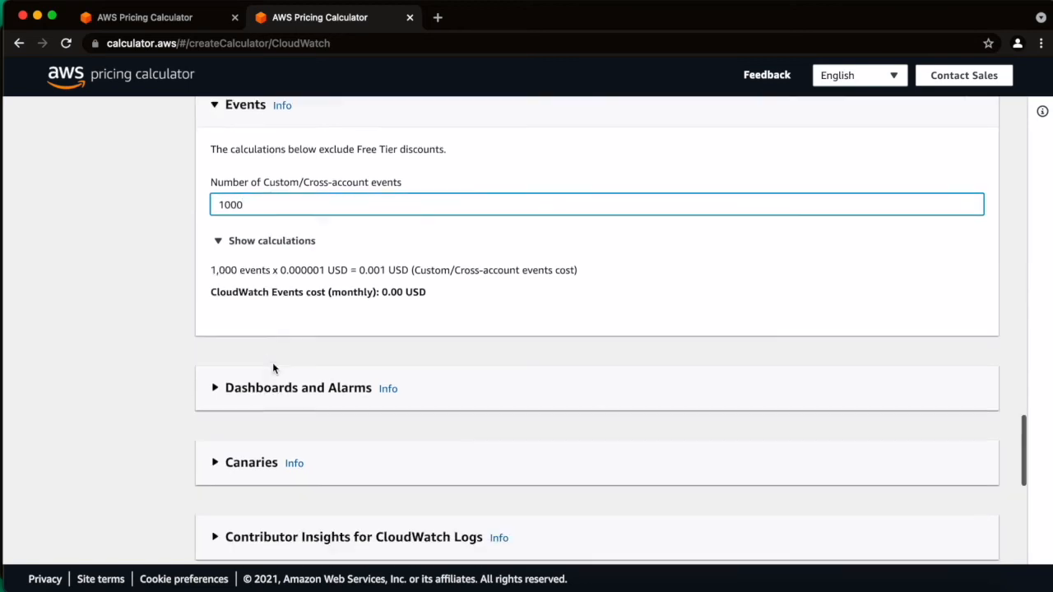
left_click(244, 348)
scroll(262, 386, "down", 2)
left_click(259, 362)
type("1000")
scroll(260, 369, "down", 3)
left_click(252, 290)
type("1000")
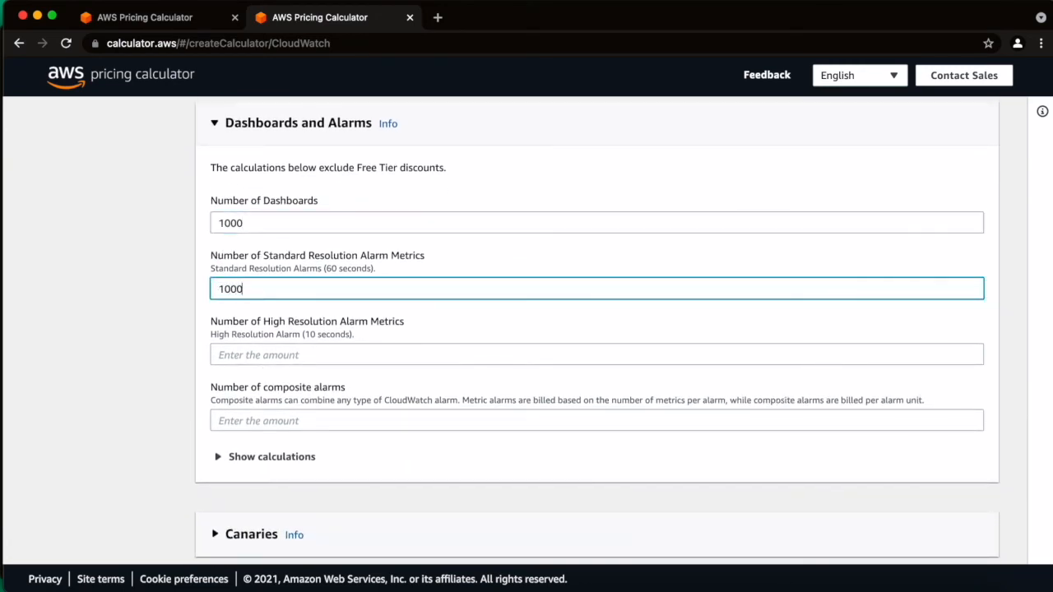
Set the number of high resolution alarm metrics and composite alarms to 1000 each
left_click(247, 349)
type("1000")
left_click(260, 418)
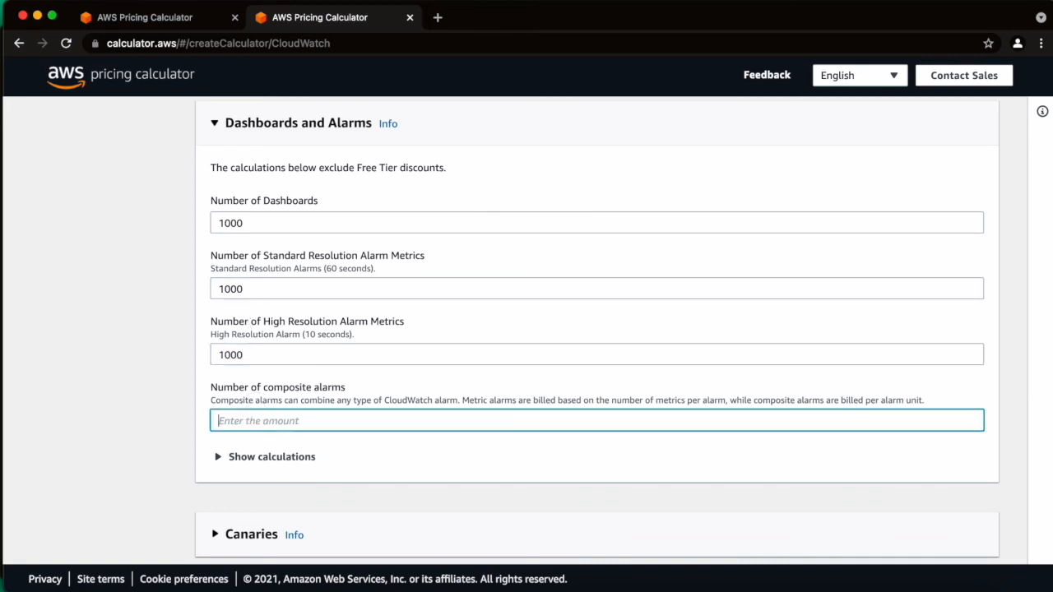
type("1o0")
key("BackSpace")
key("BackSpace")
key("BackSpace")
type("1000")
Expand the Dashboards and Alarms calculations and examine the dashboard tier cost, the alarm costs and the monthly total
left_click(271, 457)
scroll(273, 463, "down", 4)
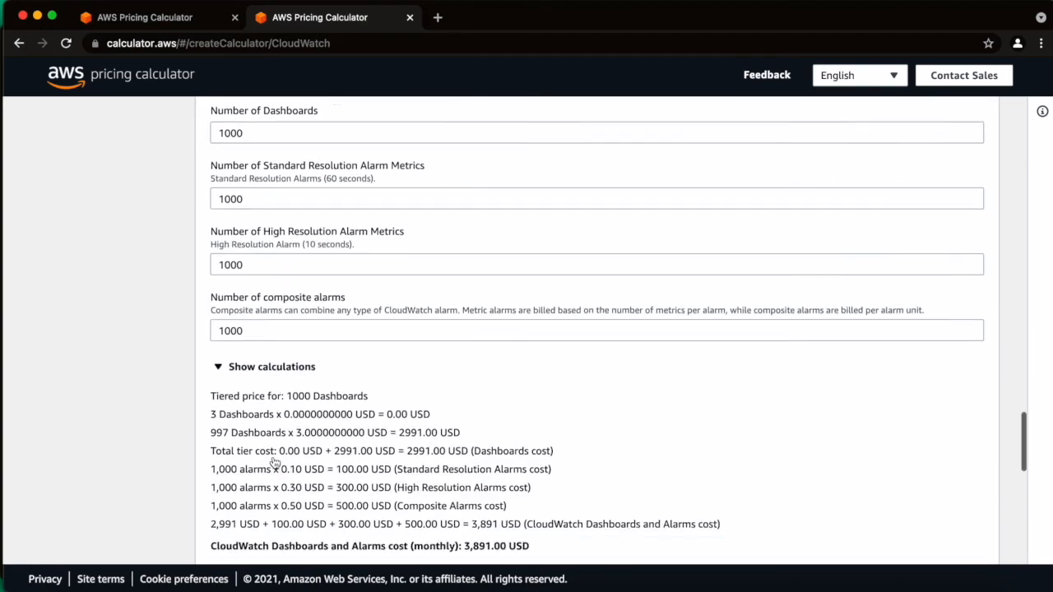
scroll(505, 350, "up", 2)
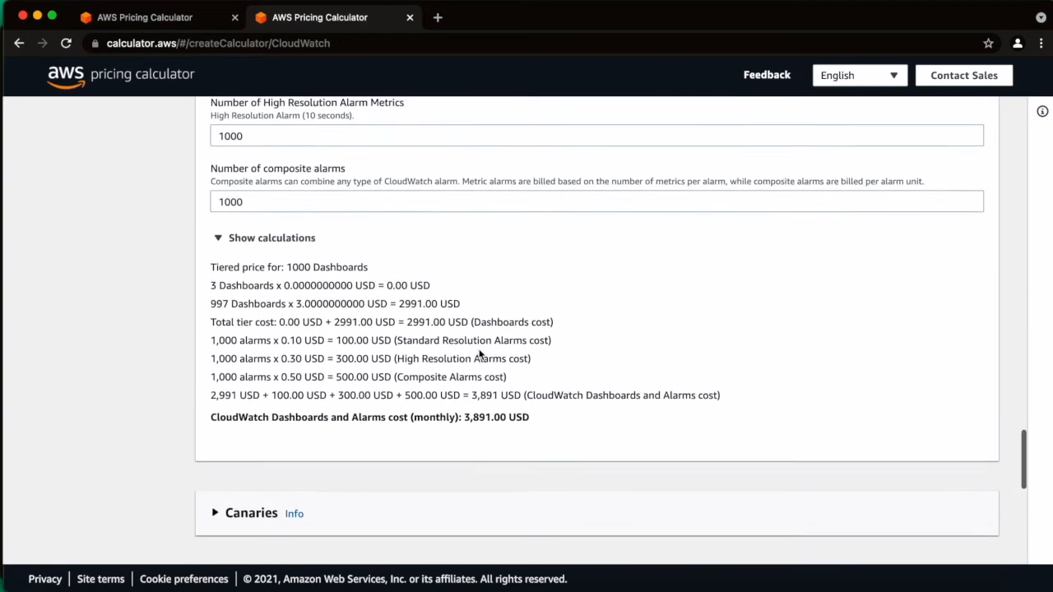
scroll(365, 329, "up", 3)
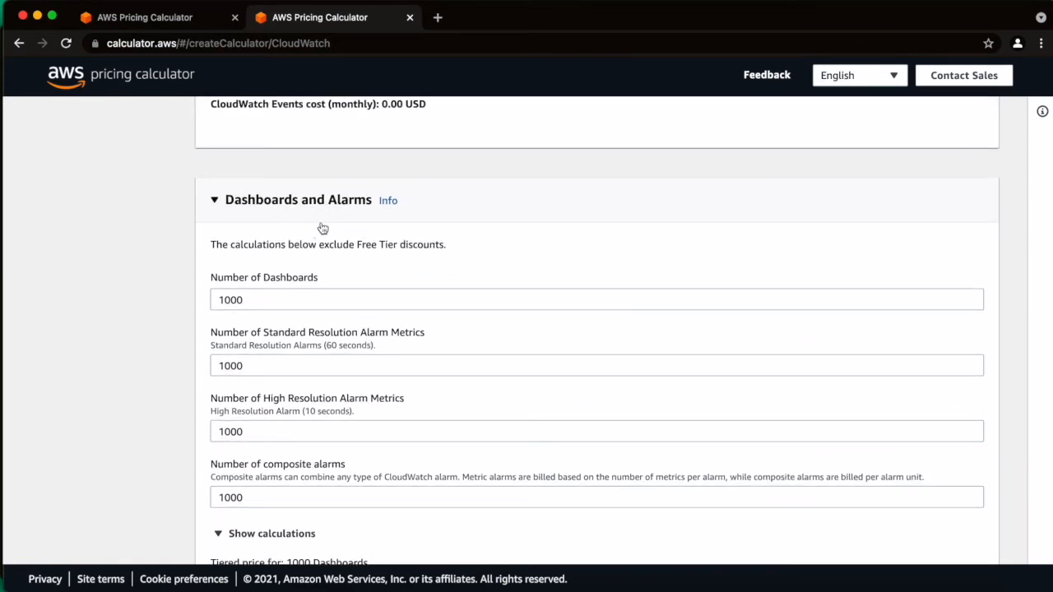
left_click(282, 306)
scroll(348, 395, "down", 4)
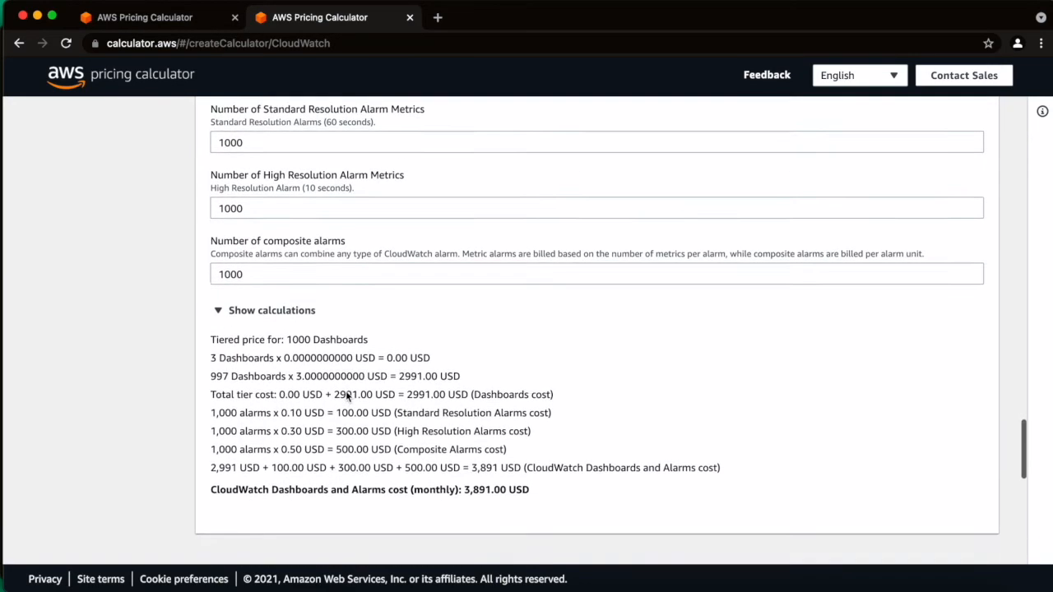
left_click_drag(530, 428, 460, 428)
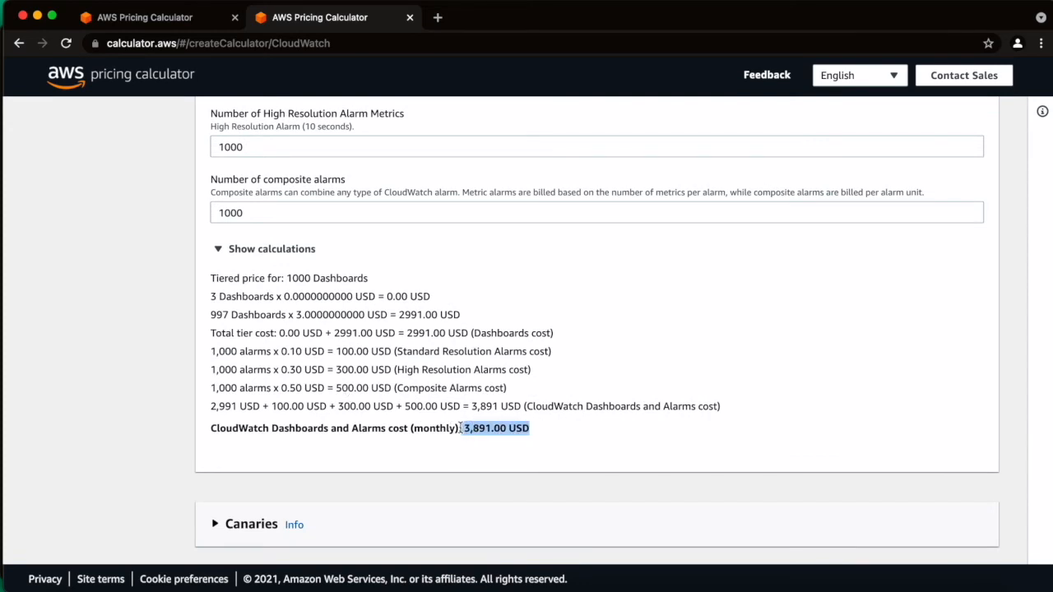
scroll(459, 428, "up", 2)
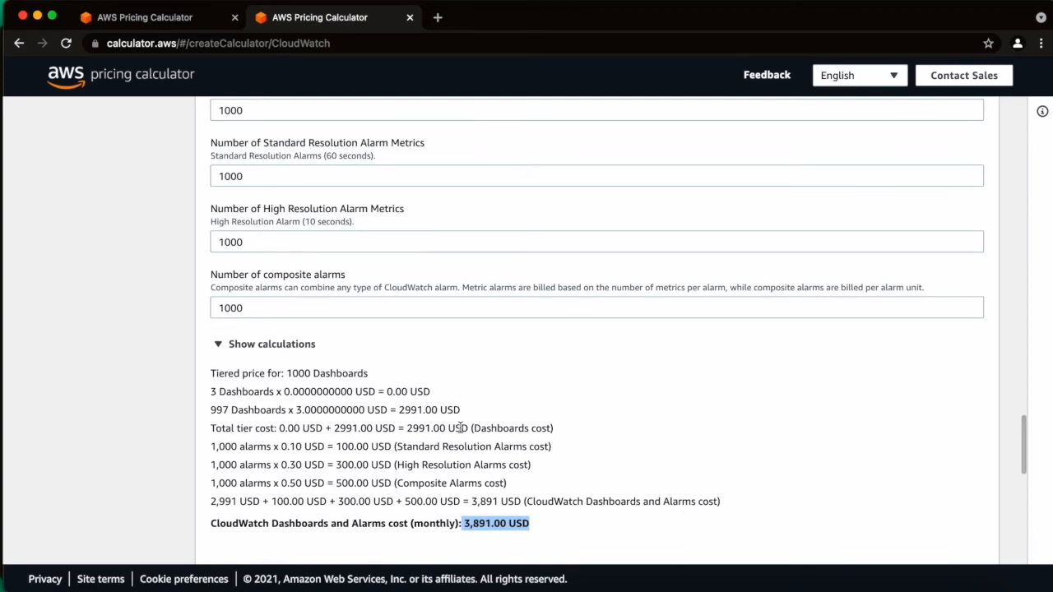
Set the number of dashboards and the number of standard resolution alarm metrics to 10 each
scroll(460, 428, "up", 2)
scroll(315, 275, "up", 2)
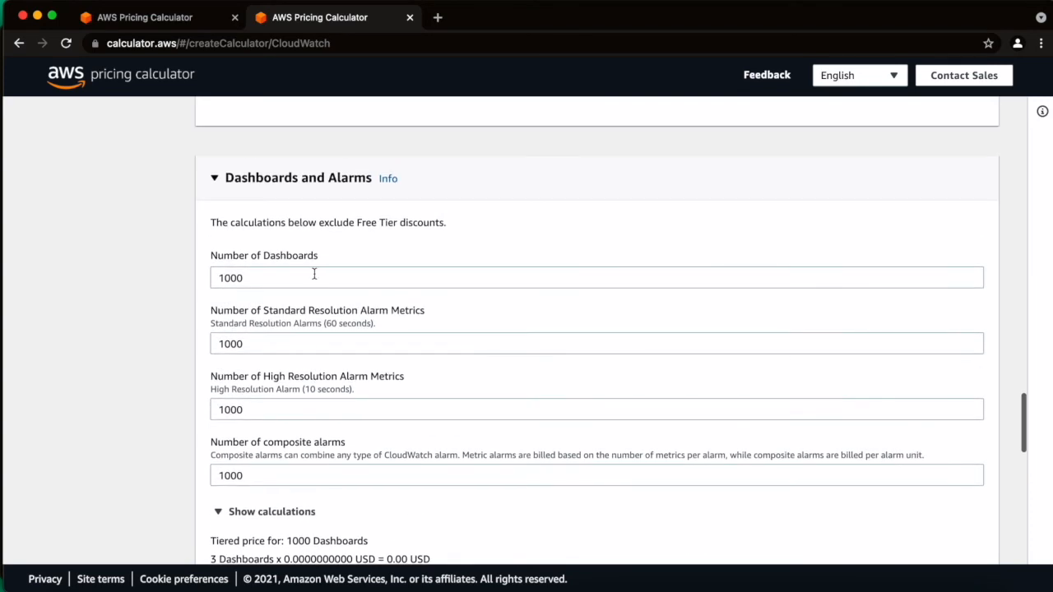
left_click(272, 280)
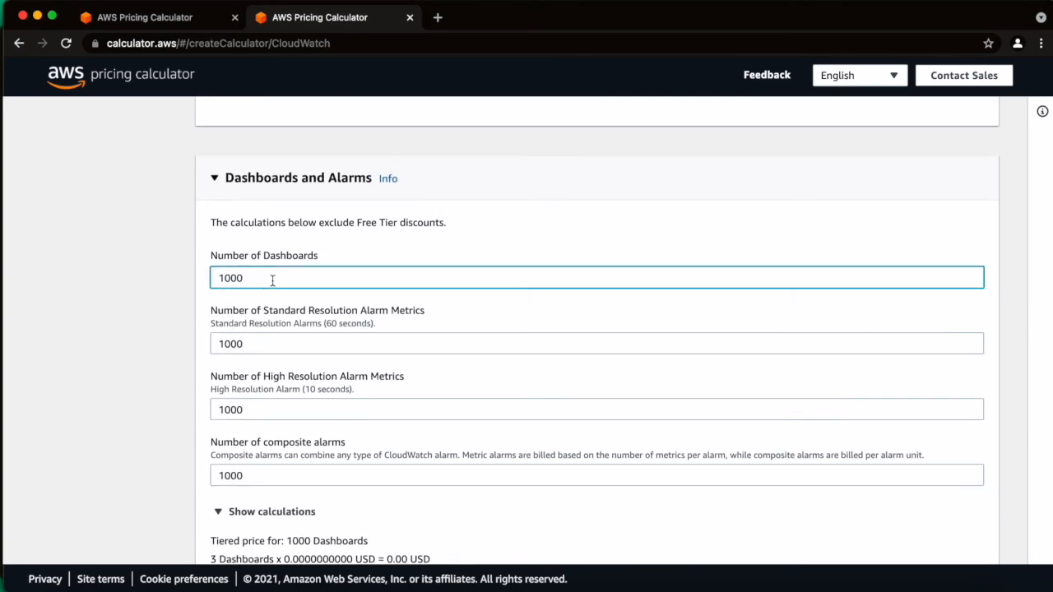
key("BackSpace")
key("BackSpace")
key("BackSpace")
key("BackSpace")
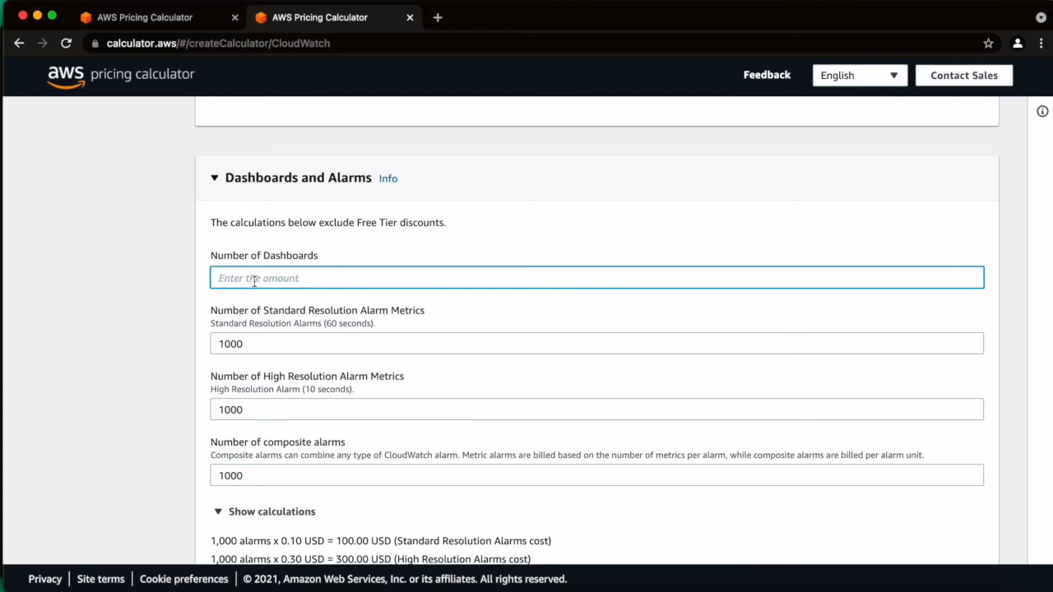
type("1")
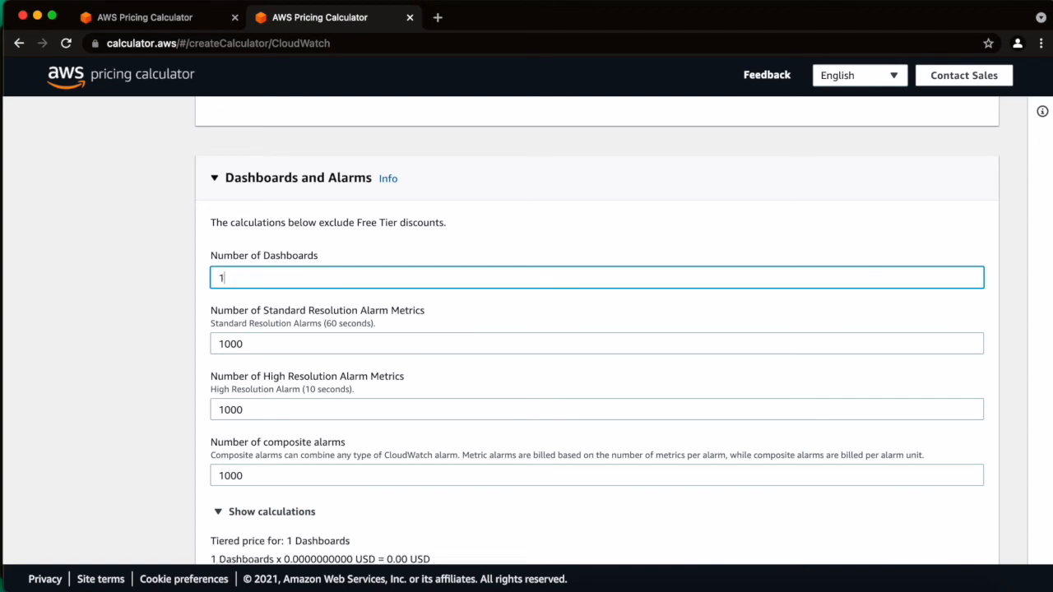
type("0")
key("Tab")
type("1")
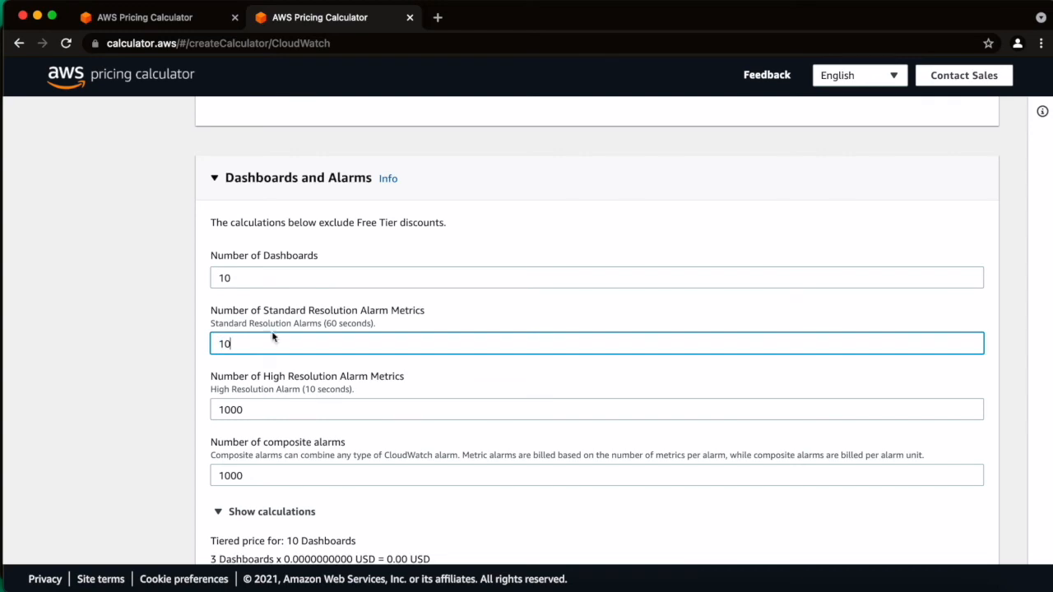
Set the number of high resolution alarm metrics and the number of composite alarms to 10 each
scroll(275, 354, "down", 2)
left_click_drag(256, 295, 196, 286)
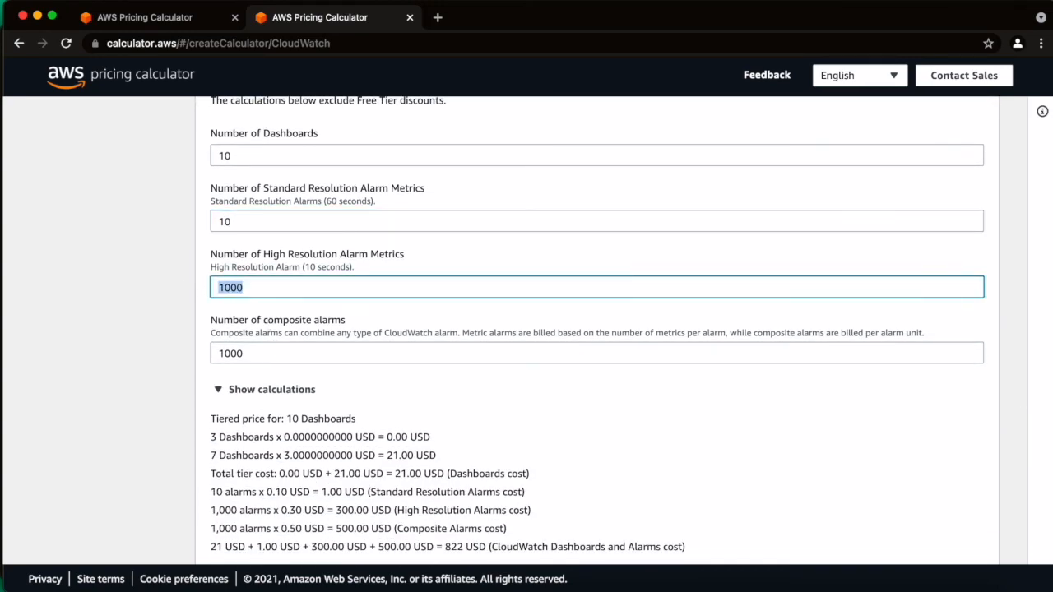
type("10")
left_click_drag(250, 353, 202, 354)
type("10")
Examine the Dashboards and Alarms calculations for the monthly cost and the unit price of the first dashboard tier
scroll(152, 351, "down", 2)
scroll(152, 350, "down", 1)
left_click_drag(517, 389, 461, 388)
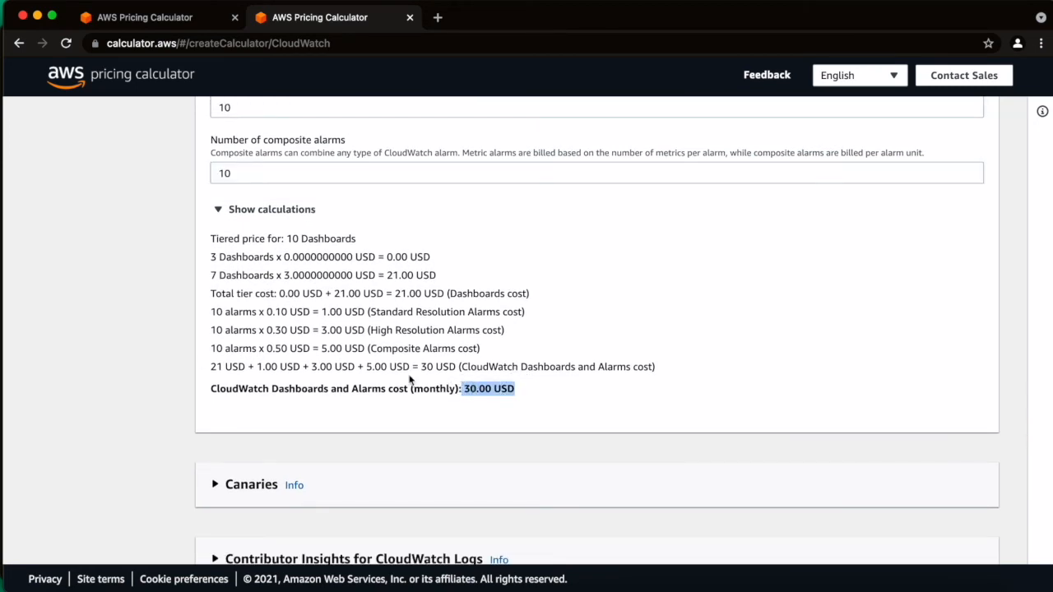
left_click_drag(208, 256, 285, 264)
left_click(285, 262)
left_click_drag(352, 258, 282, 259)
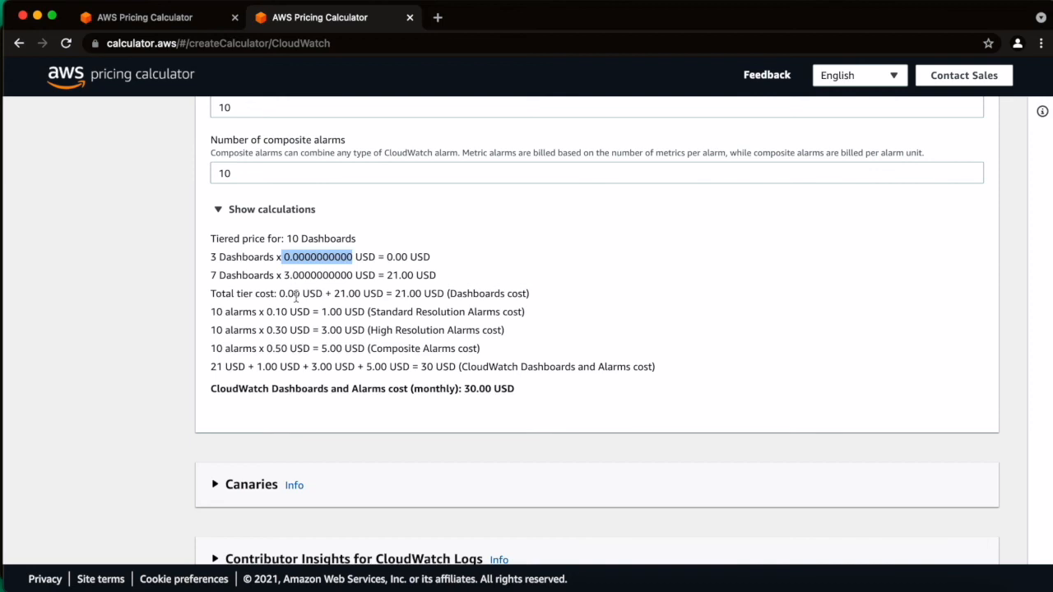
Set the dashboards, standard resolution alarm metrics, high resolution alarm metrics and composite alarms to 7 each
scroll(279, 278, "up", 3)
scroll(254, 212, "up", 2)
left_click(235, 170)
left_click_drag(236, 169, 129, 172)
type("7")
key("Tab")
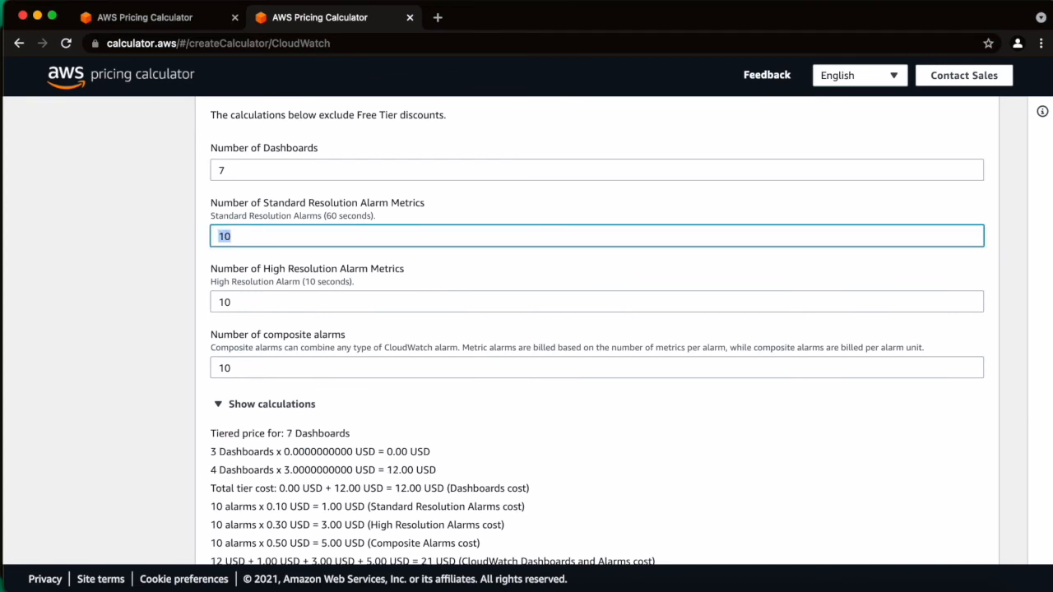
type("7")
key("Tab")
type("7")
key("Tab")
type("7")
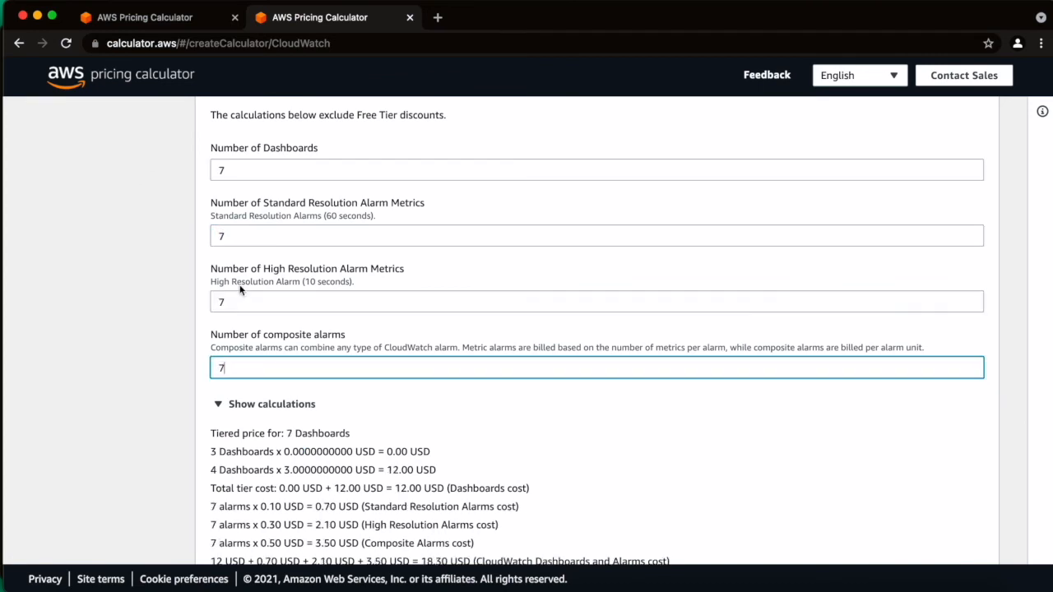
Check the charge for the paid dashboard tier and the monthly Dashboards and Alarms total
scroll(240, 288, "down", 5)
left_click(390, 359)
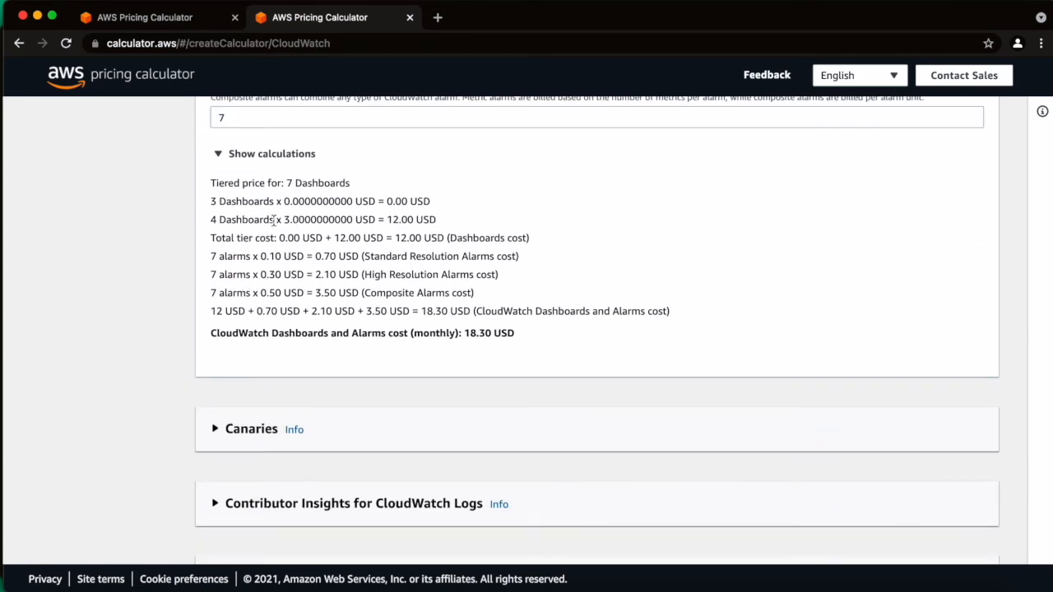
left_click_drag(299, 220, 340, 221)
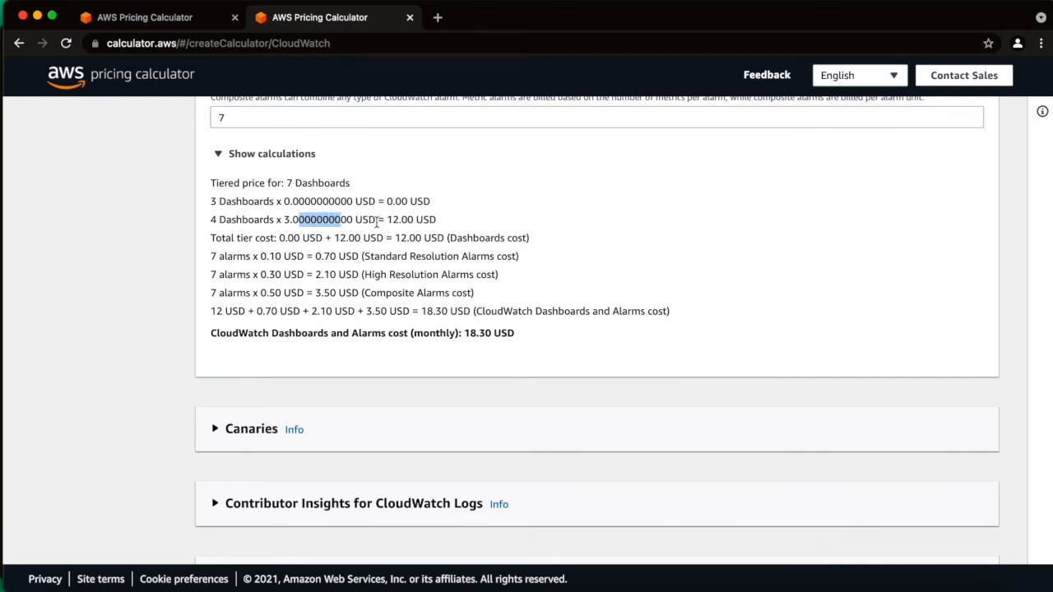
left_click_drag(461, 219, 386, 219)
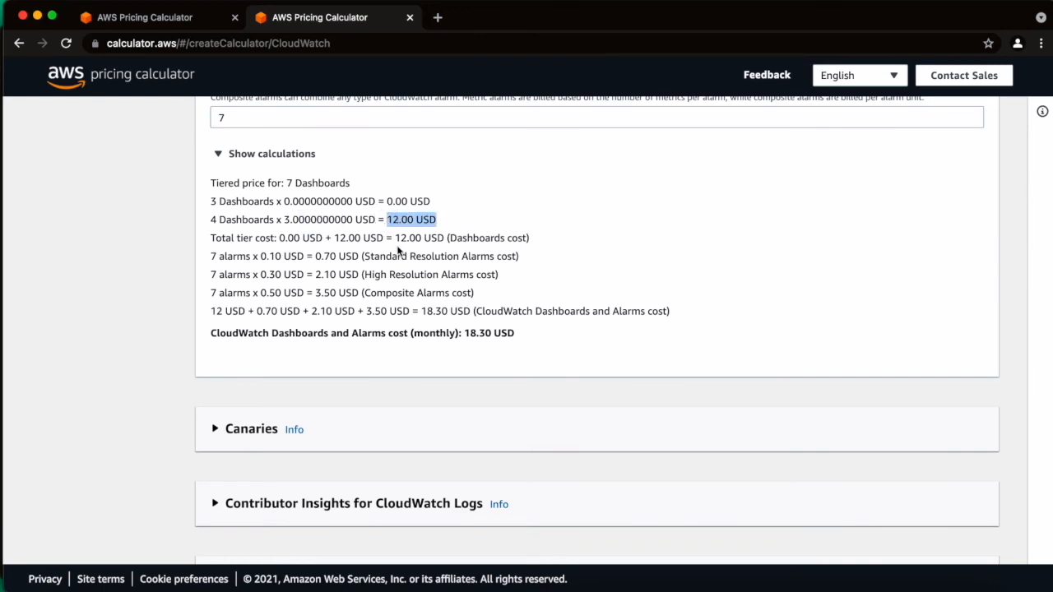
left_click_drag(513, 336, 469, 335)
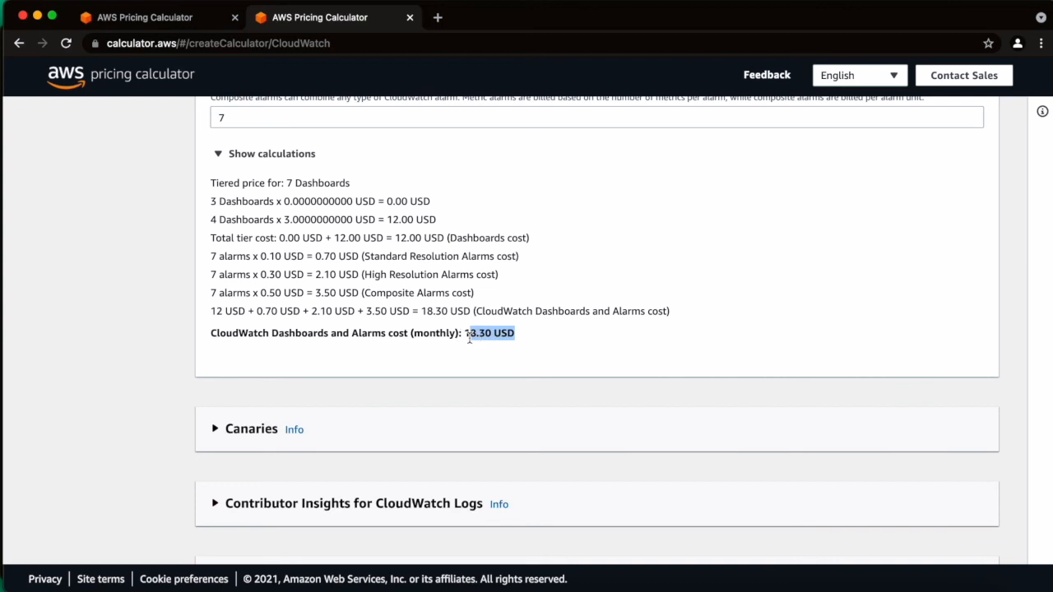
Expand Canaries, set the number of Canary runs to 10, and show the Canaries cost calculation
scroll(486, 355, "down", 1)
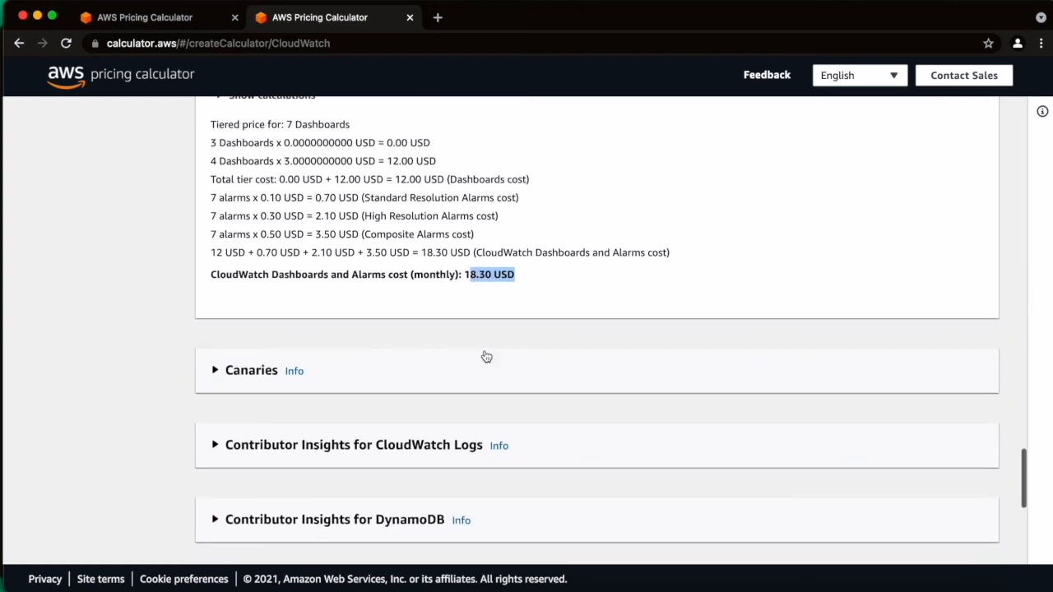
left_click(271, 377)
scroll(269, 379, "down", 2)
left_click(263, 367)
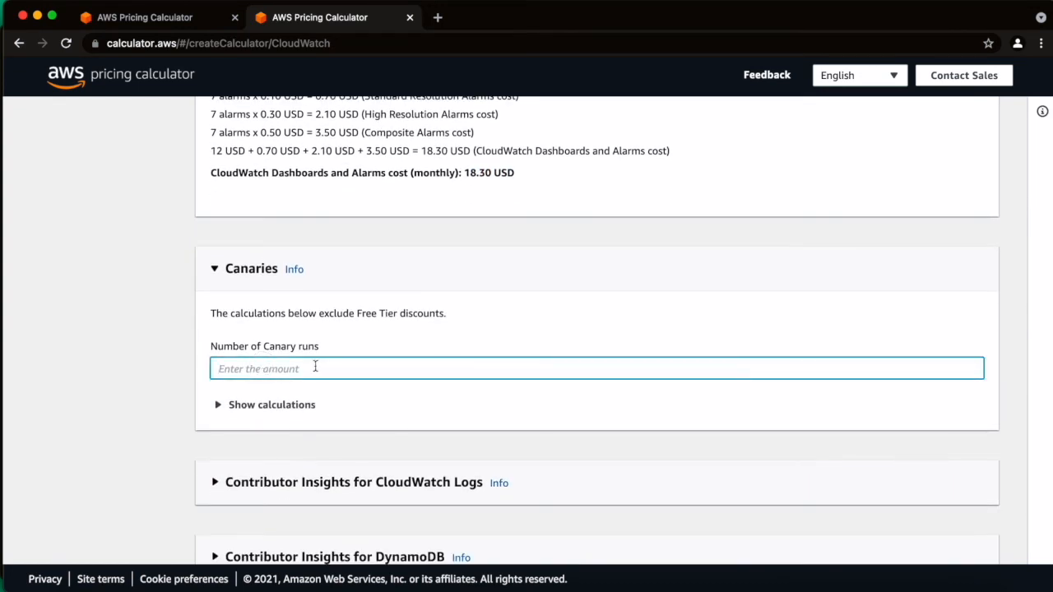
type("10")
key("Tab")
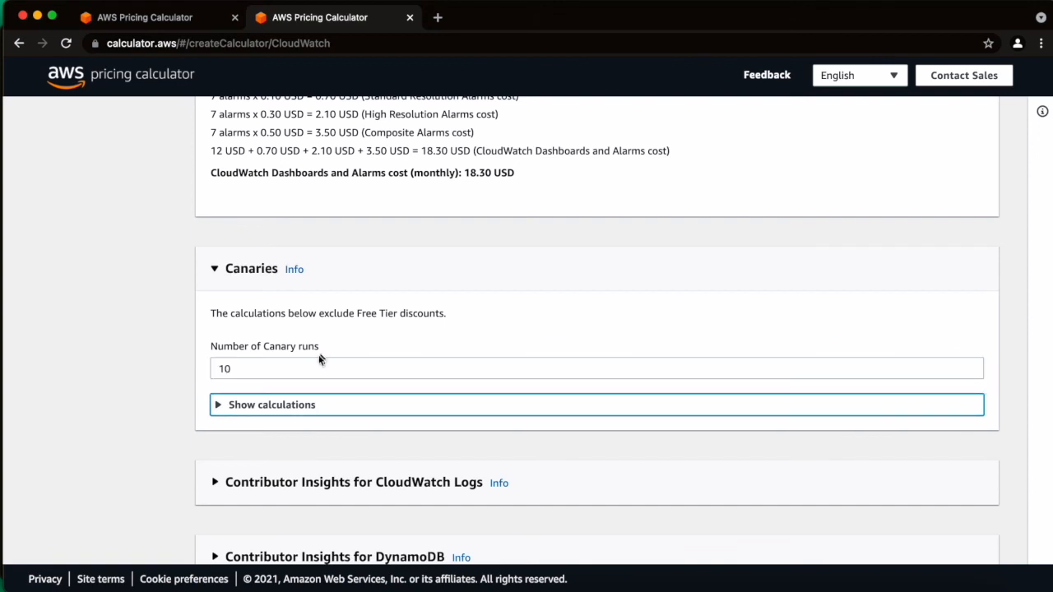
left_click(294, 404)
scroll(307, 374, "down", 1)
left_click_drag(461, 392, 338, 393)
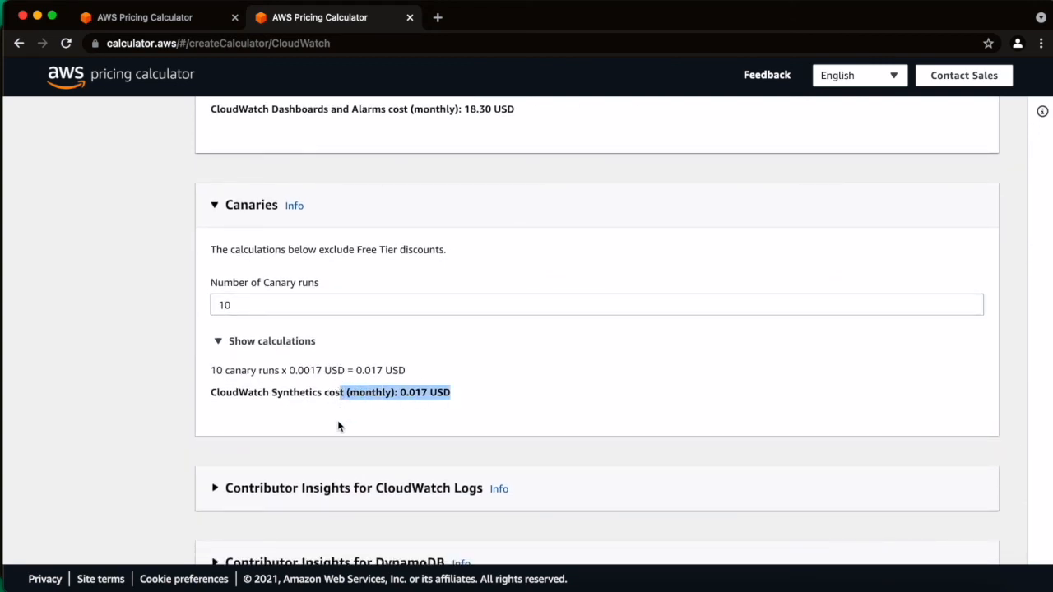
Set Contributor Insights for CloudWatch Logs to 10 rules and 10 million matched log events per month, and show its calculations
scroll(338, 426, "down", 5)
left_click(237, 399)
left_click(219, 321)
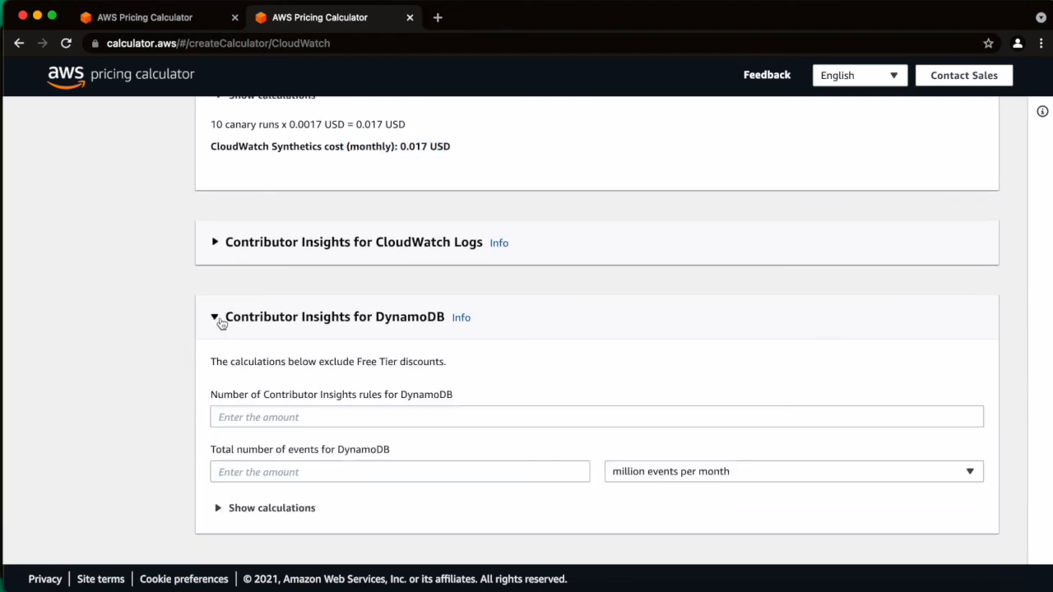
left_click(218, 247)
scroll(265, 327, "down", 2)
left_click(263, 278)
type("10")
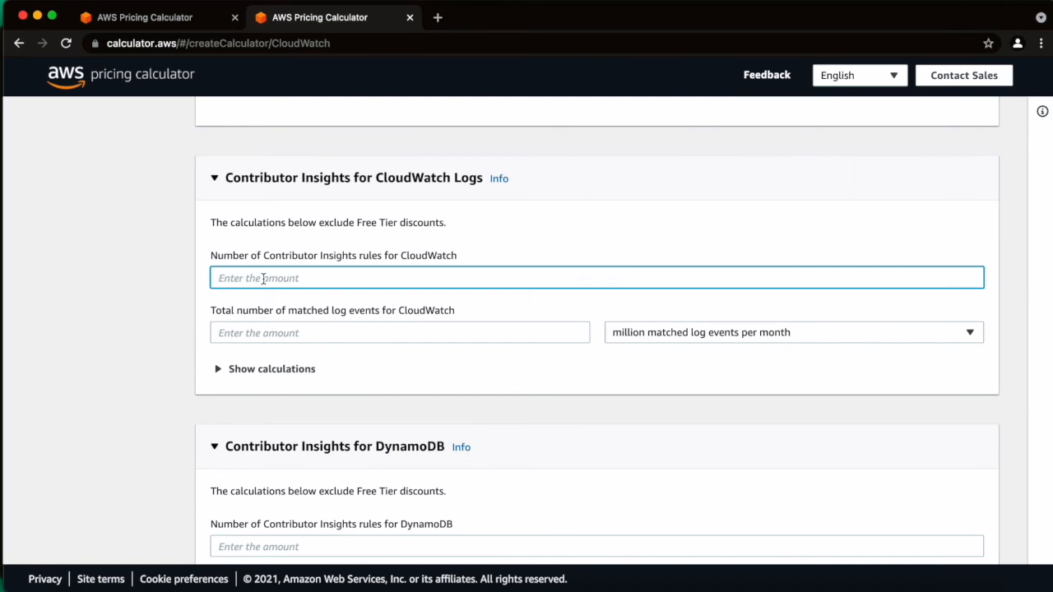
key("Tab")
type("10")
key("Tab")
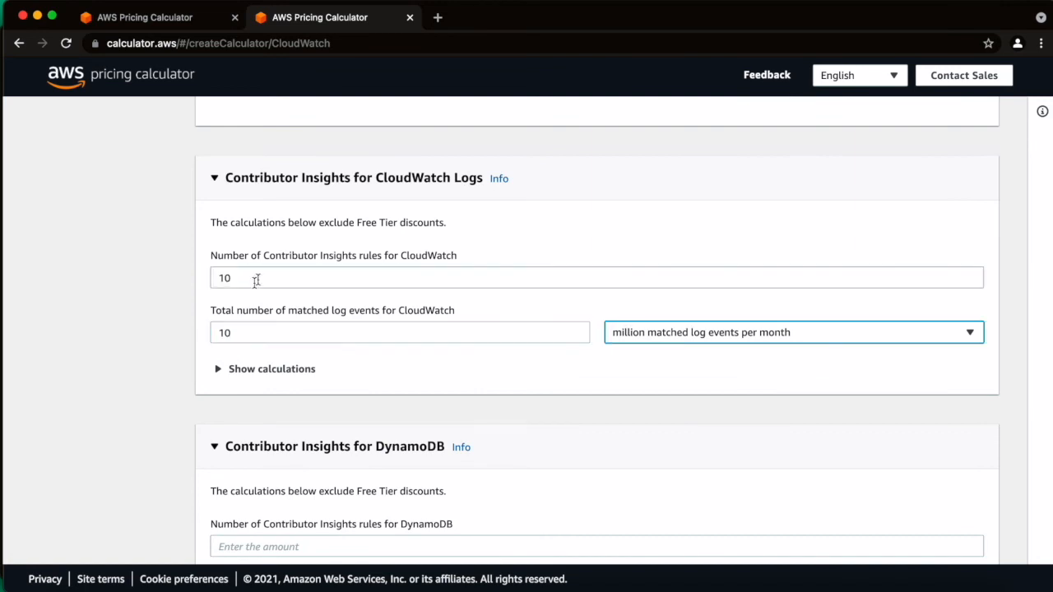
left_click(235, 369)
scroll(239, 366, "down", 5)
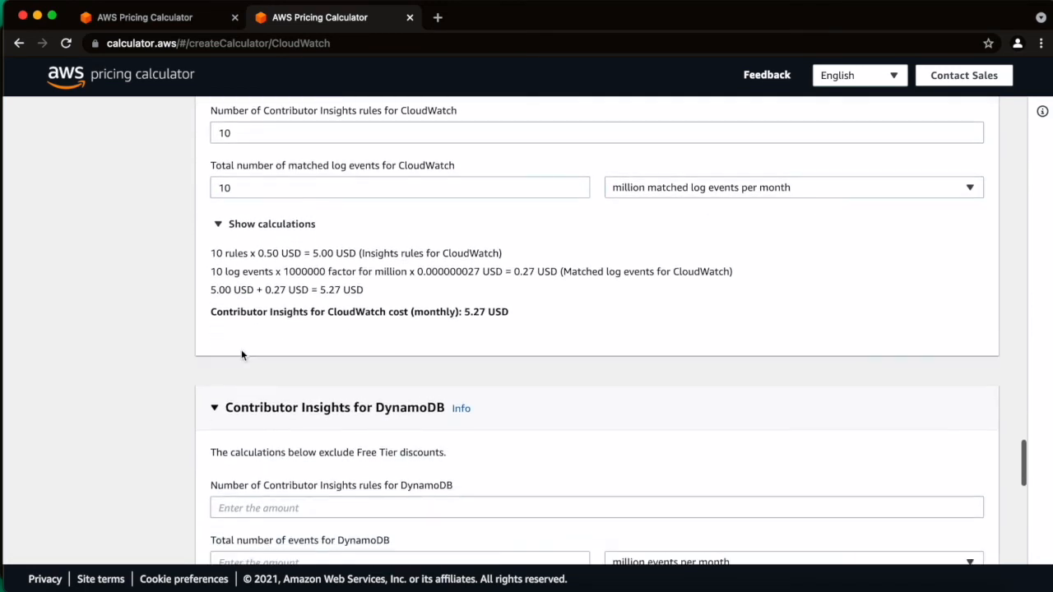
Set Contributor Insights for DynamoDB to 10 rules and 10 million events per month, and show its calculations
double_click(252, 363)
left_click(266, 454)
type("10")
key("Tab")
type("10")
key("Tab")
scroll(282, 510, "down", 3)
left_click(275, 376)
left_click(273, 362)
Set Lambda Insights to 10 Lambda functions with 10 requests per function per hour, and show its calculations
scroll(270, 387, "down", 5)
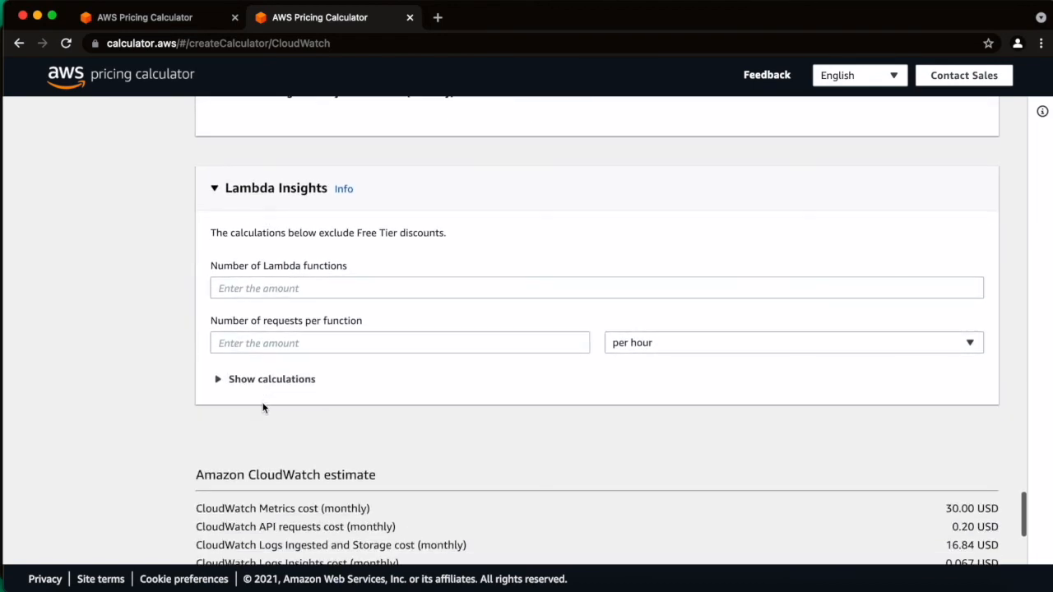
left_click(262, 284)
type("10")
key("Tab")
type("10")
key("Tab")
left_click(265, 377)
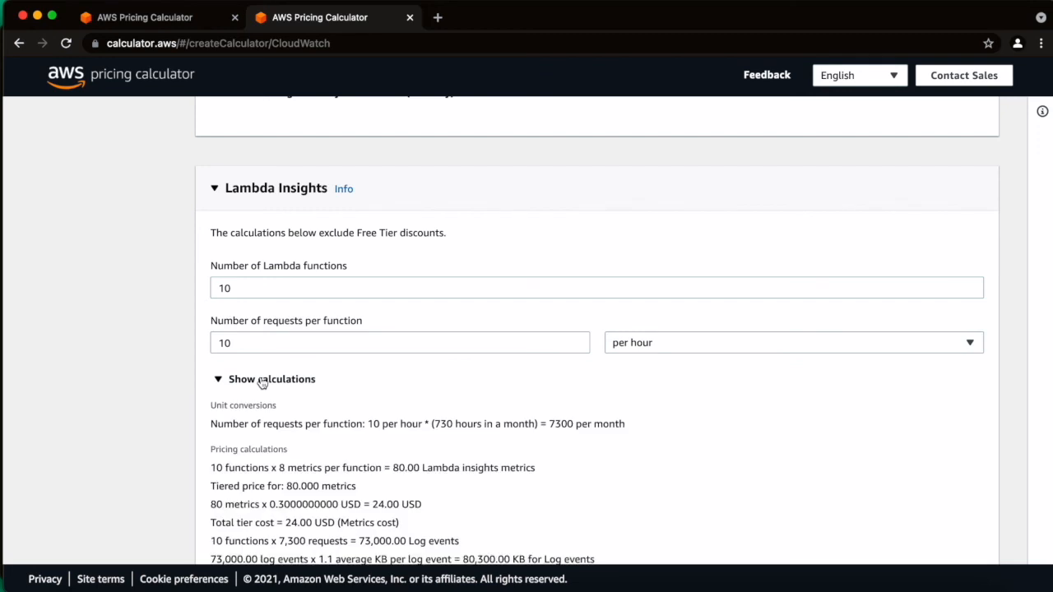
Examine the Lambda Insights calculation and the monthly cost breakdown in the Amazon CloudWatch estimate
scroll(264, 381, "down", 2)
scroll(261, 381, "down", 4)
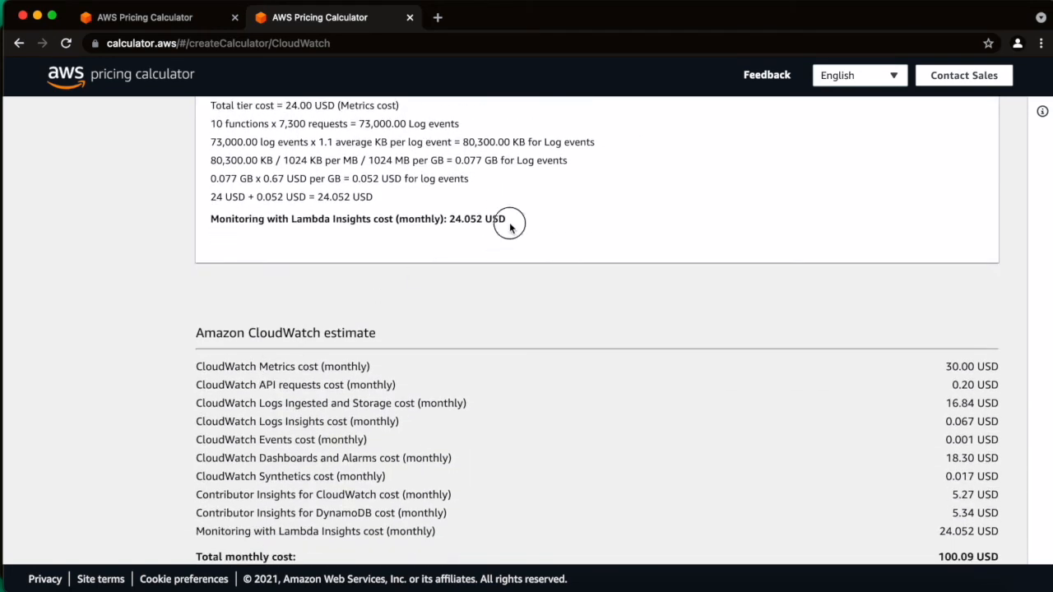
scroll(362, 254, "down", 2)
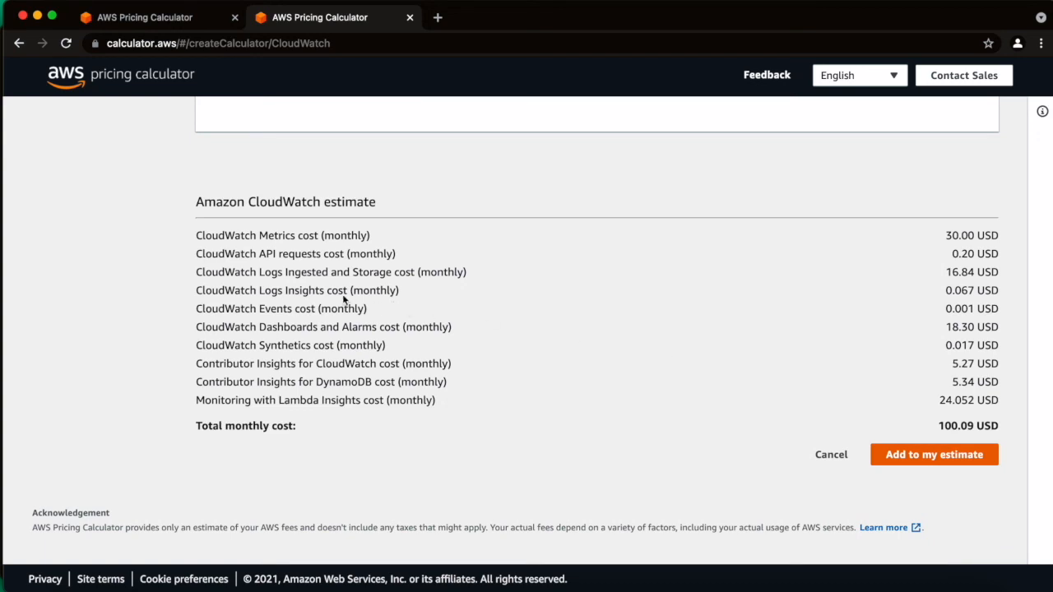
left_click_drag(188, 210, 383, 207)
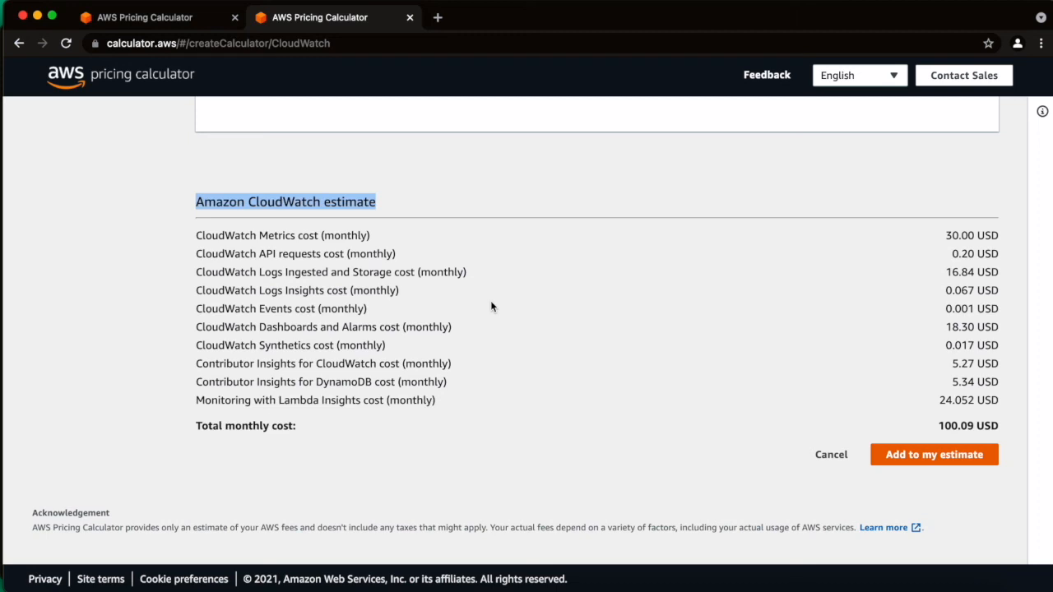
scroll(492, 307, "up", 1)
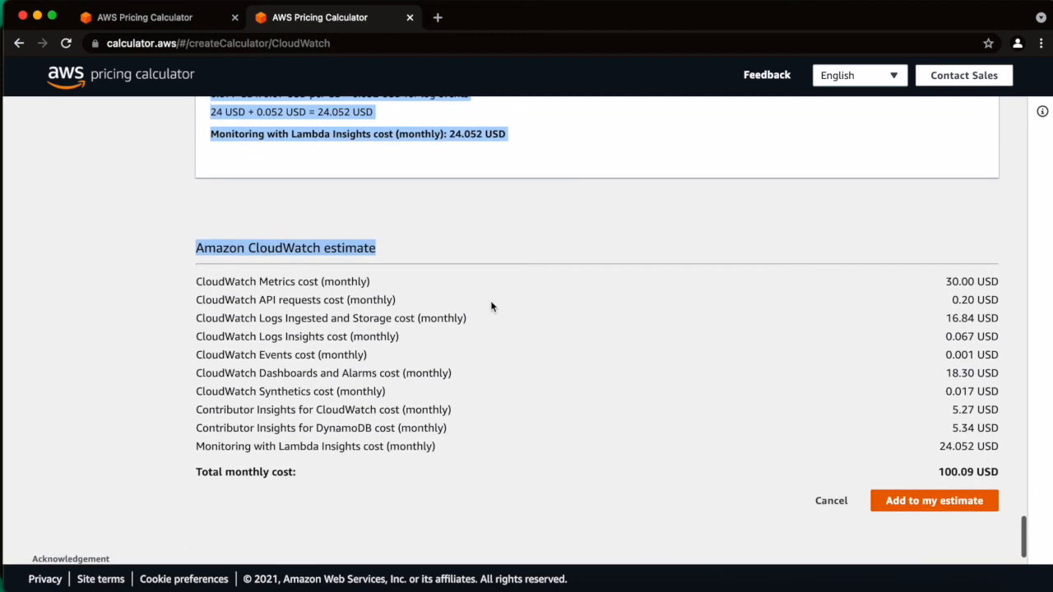
scroll(491, 307, "up", 2)
scroll(491, 307, "down", 1)
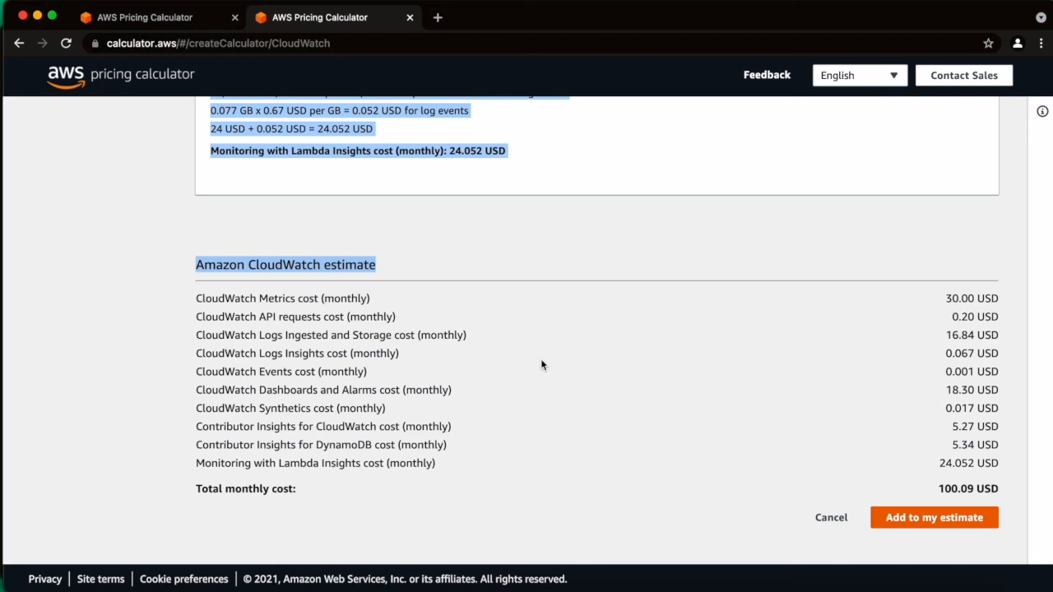
Add the configured Amazon CloudWatch service to the estimate
scroll(545, 367, "up", 1)
scroll(545, 366, "down", 2)
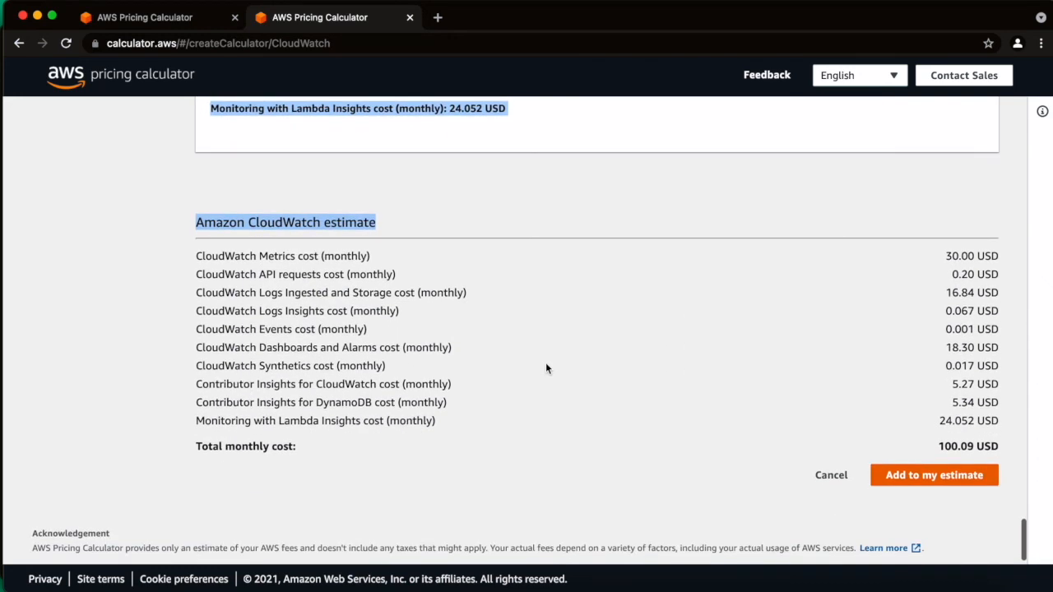
left_click(911, 481)
Review the estimate summary and the CloudWatch and EC2 entries, checking the EC2 service's monthly cost
scroll(556, 346, "down", 1)
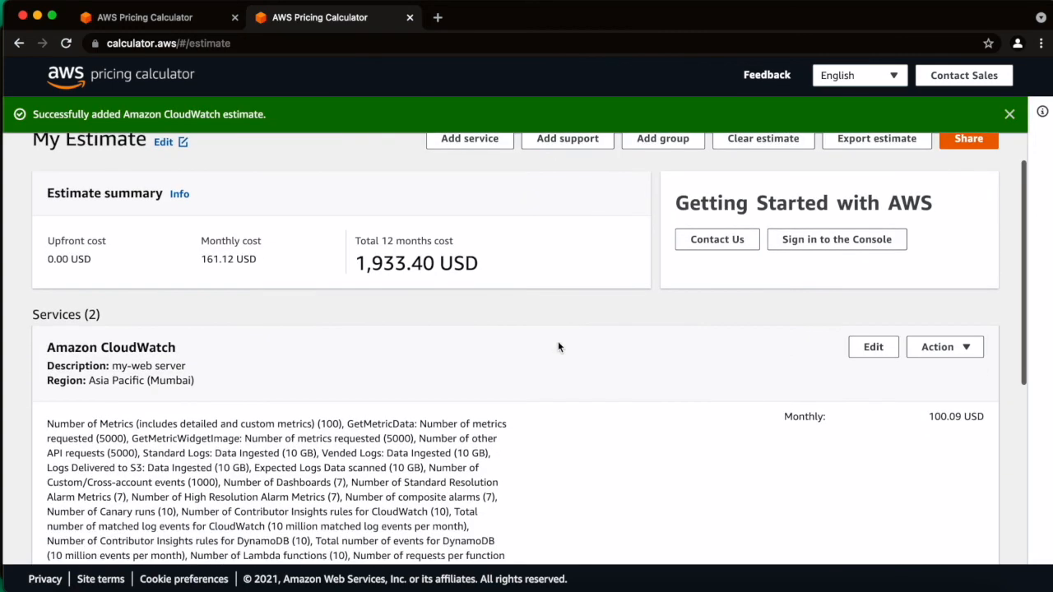
scroll(361, 400, "down", 5)
scroll(362, 401, "up", 3)
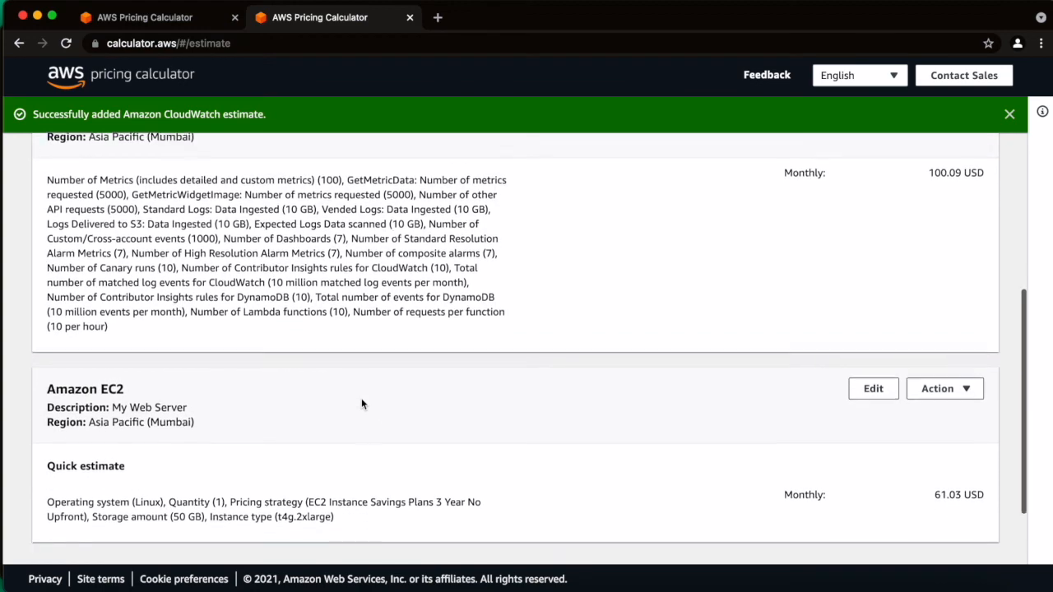
scroll(361, 403, "up", 2)
scroll(361, 403, "down", 5)
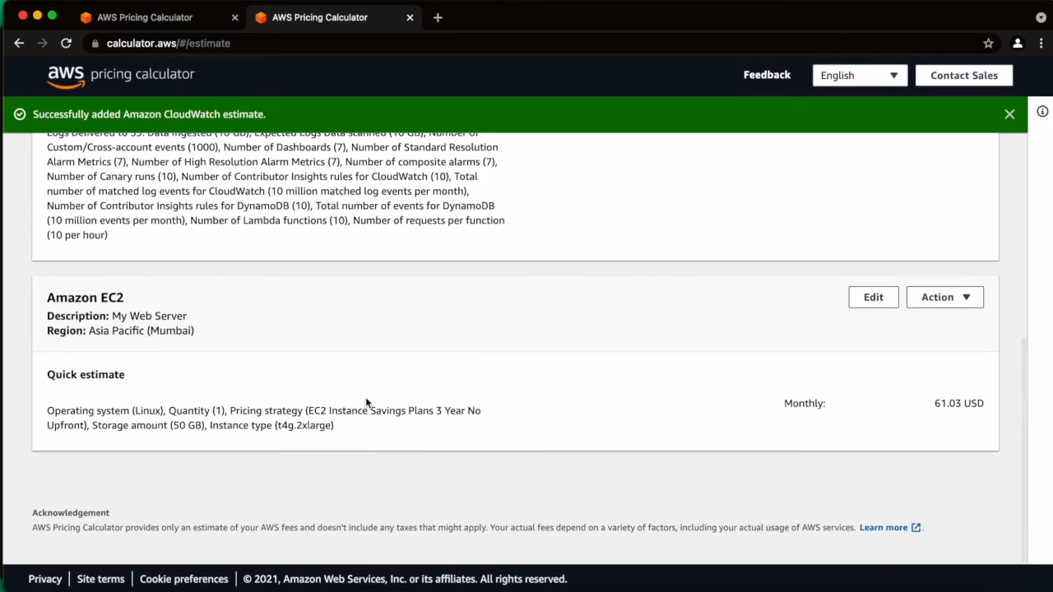
left_click_drag(133, 299, 47, 301)
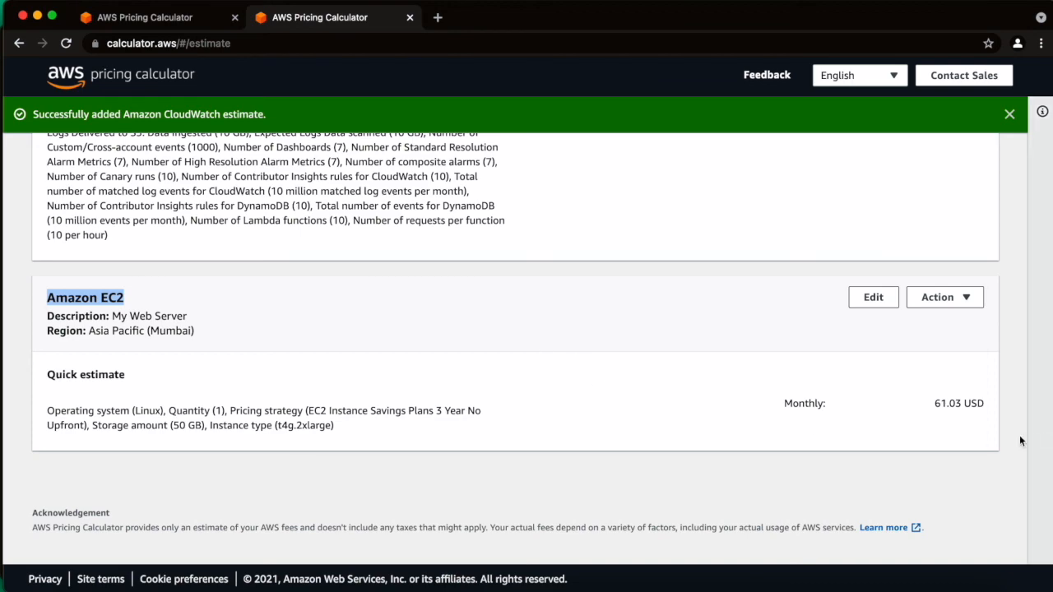
left_click_drag(927, 405, 979, 400)
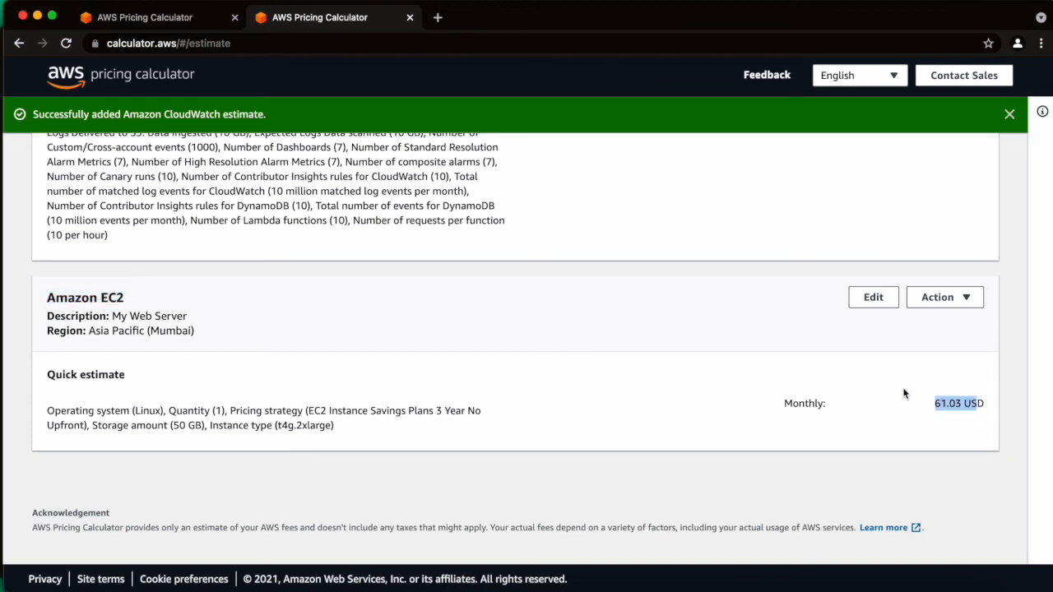
Examine the Amazon CloudWatch entry's monthly cost, and review the combined monthly and 12-month totals in the estimate summary
scroll(843, 384, "up", 5)
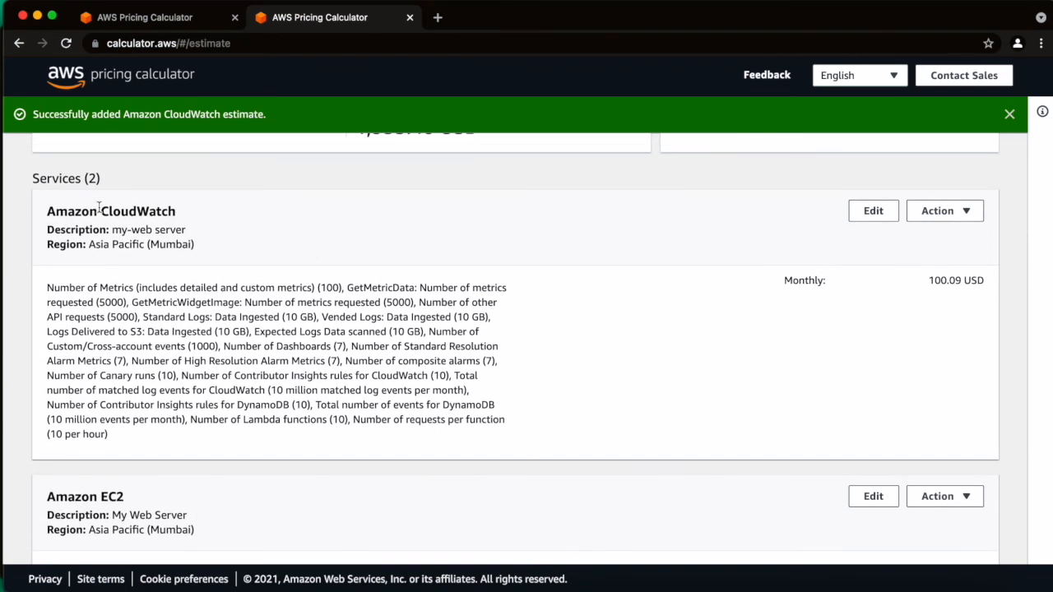
left_click_drag(46, 212, 234, 215)
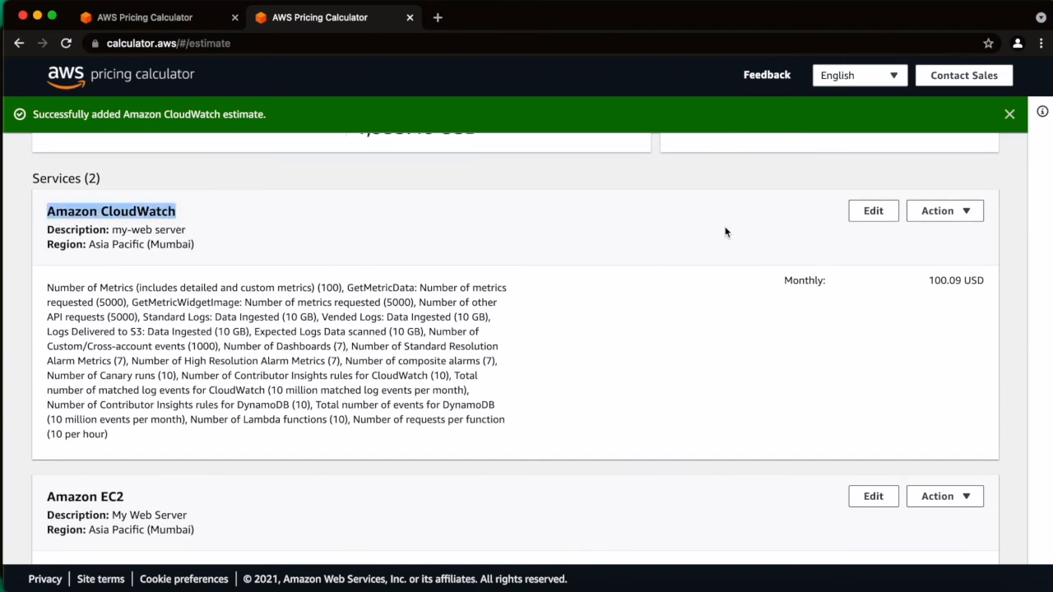
left_click_drag(927, 280, 986, 280)
left_click(988, 280)
scroll(773, 263, "up", 3)
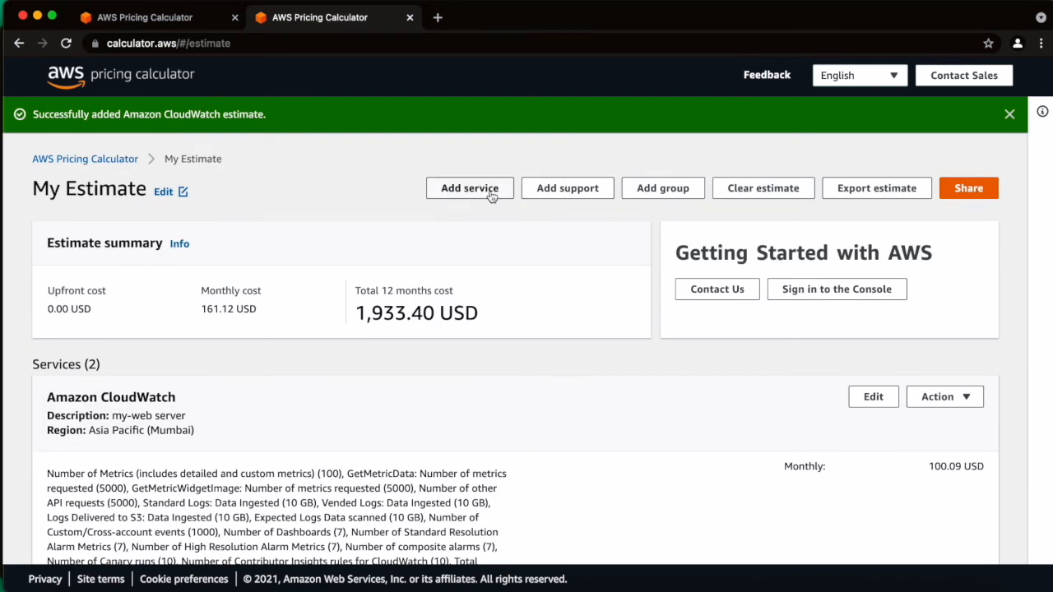
scroll(630, 338, "down", 5)
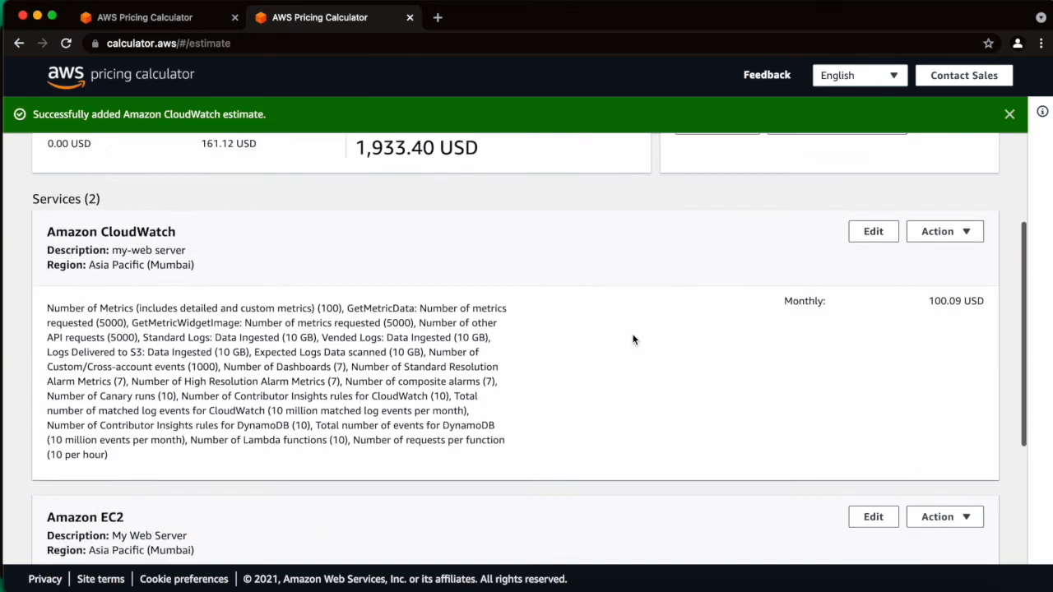
scroll(630, 339, "up", 5)
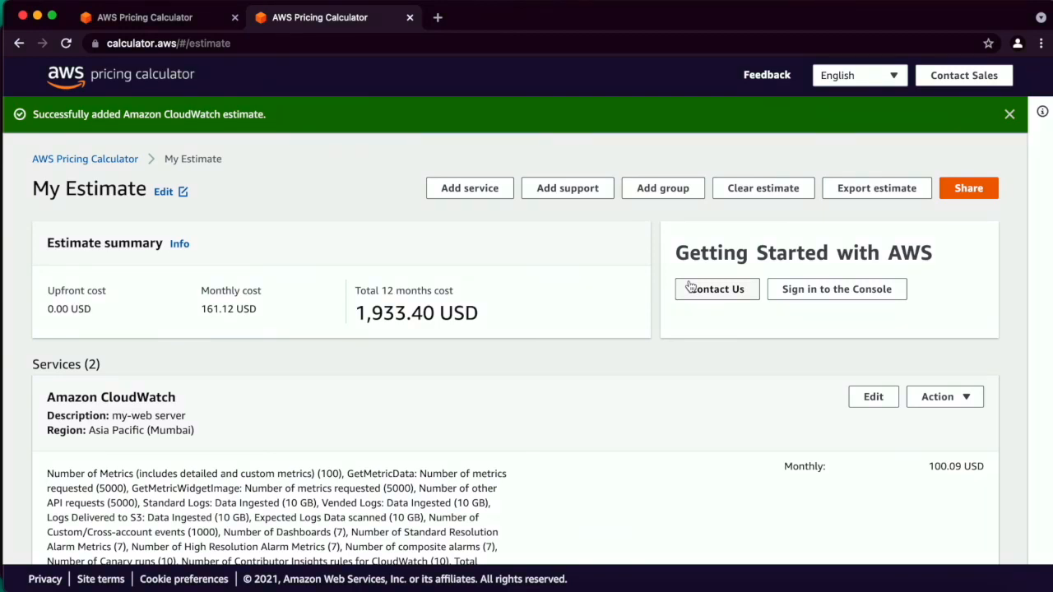
scroll(614, 354, "down", 5)
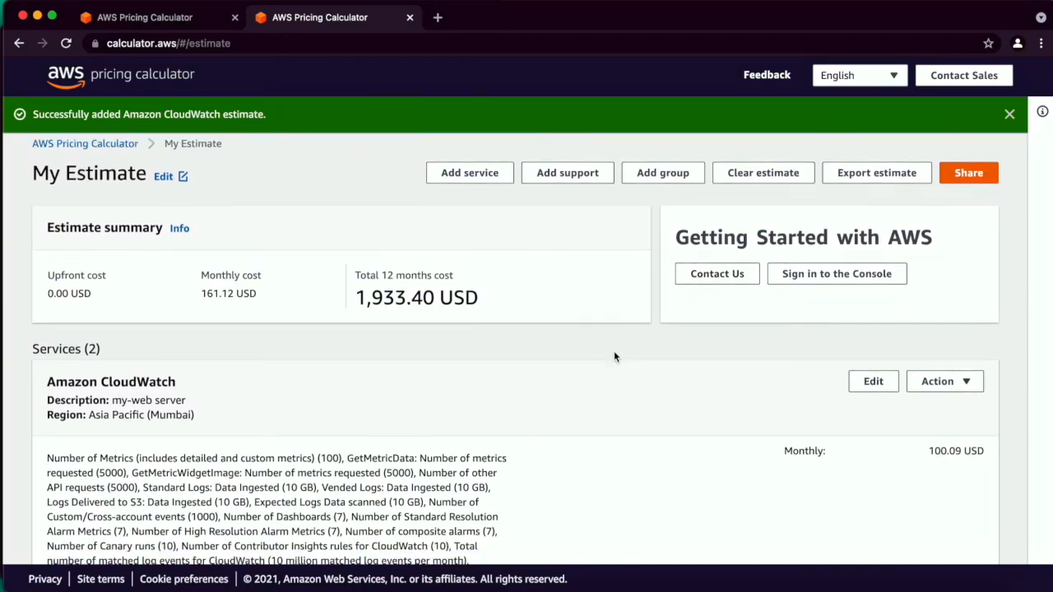
scroll(613, 356, "up", 5)
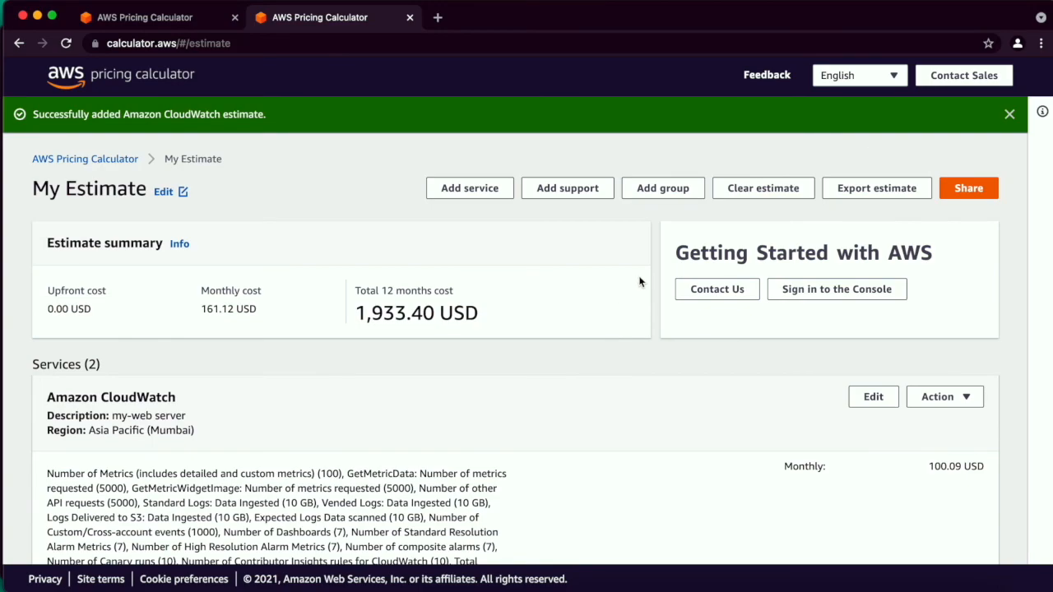